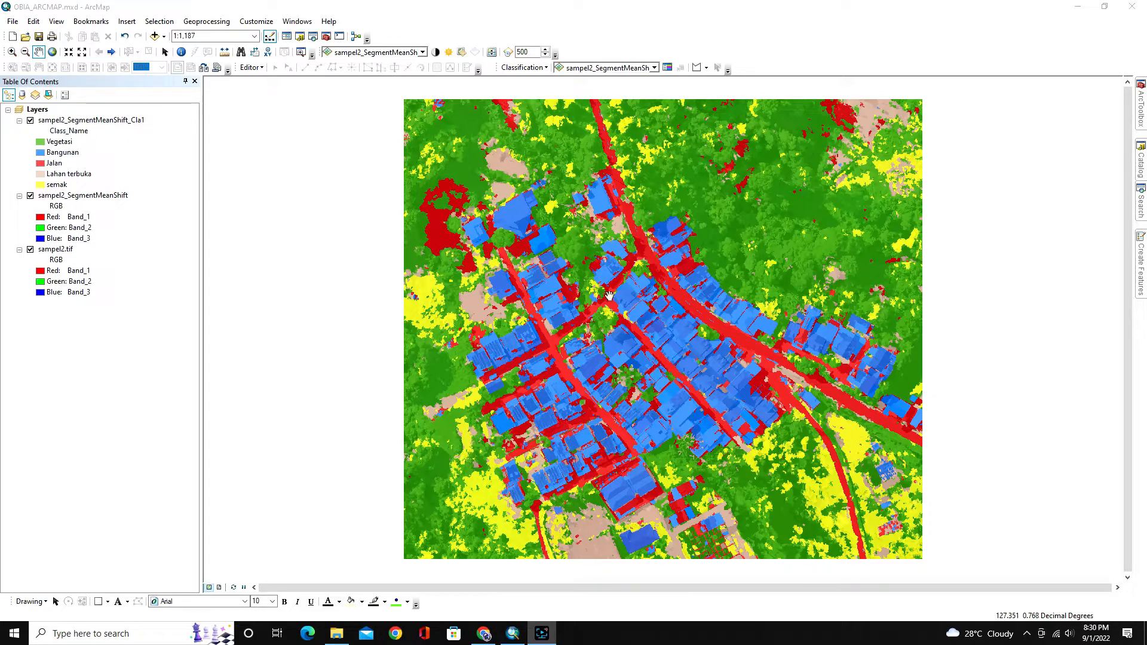
- Hide and remove the sampel2_SegmentMeanShift_Cla1 and sampel2_SegmentMeanShift layers, leaving sampel2.tif selected
{"action": "left_click", "coordinate": [30, 121]}
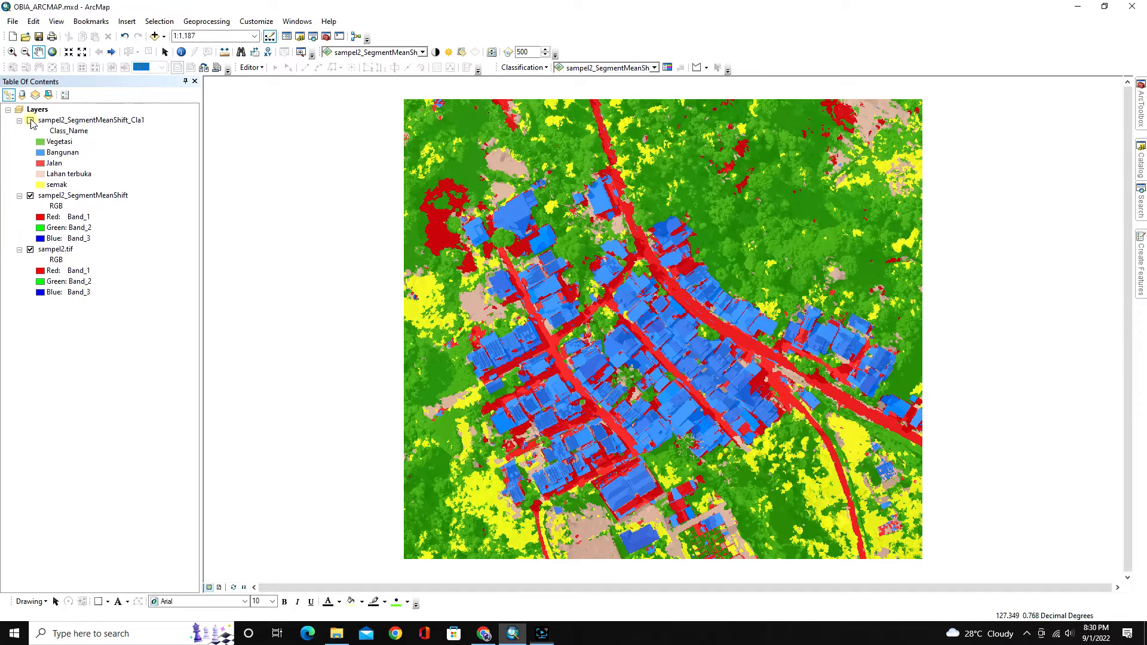
{"action": "left_click", "coordinate": [30, 196]}
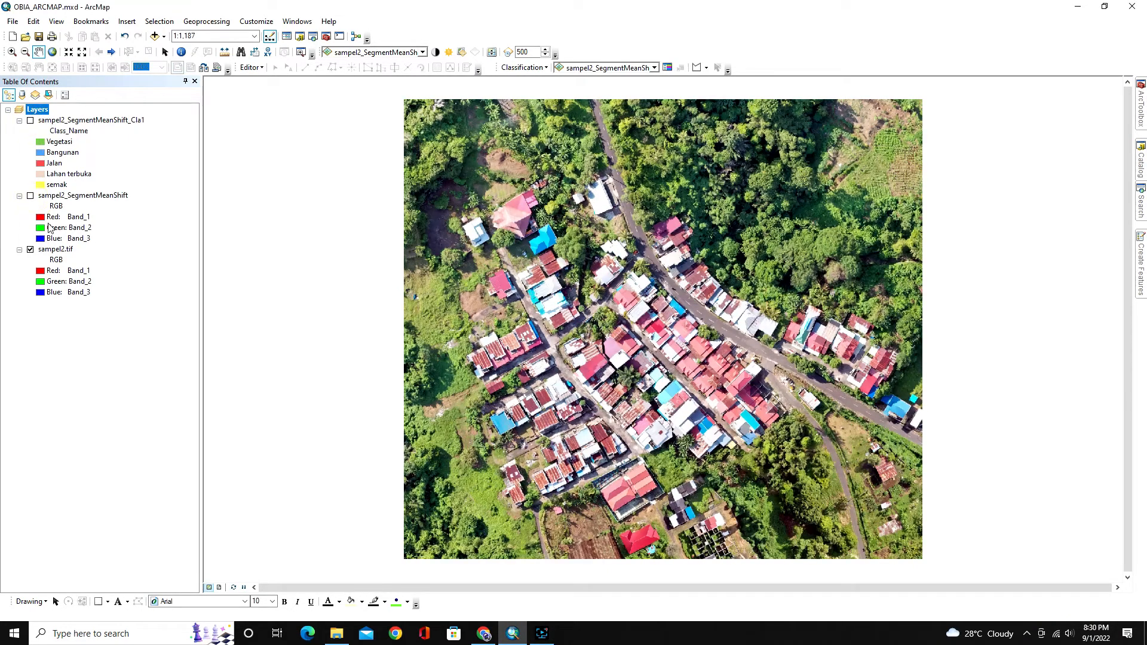
{"action": "left_click", "coordinate": [93, 121]}
{"action": "left_click", "coordinate": [82, 196], "text": "ctrl"}
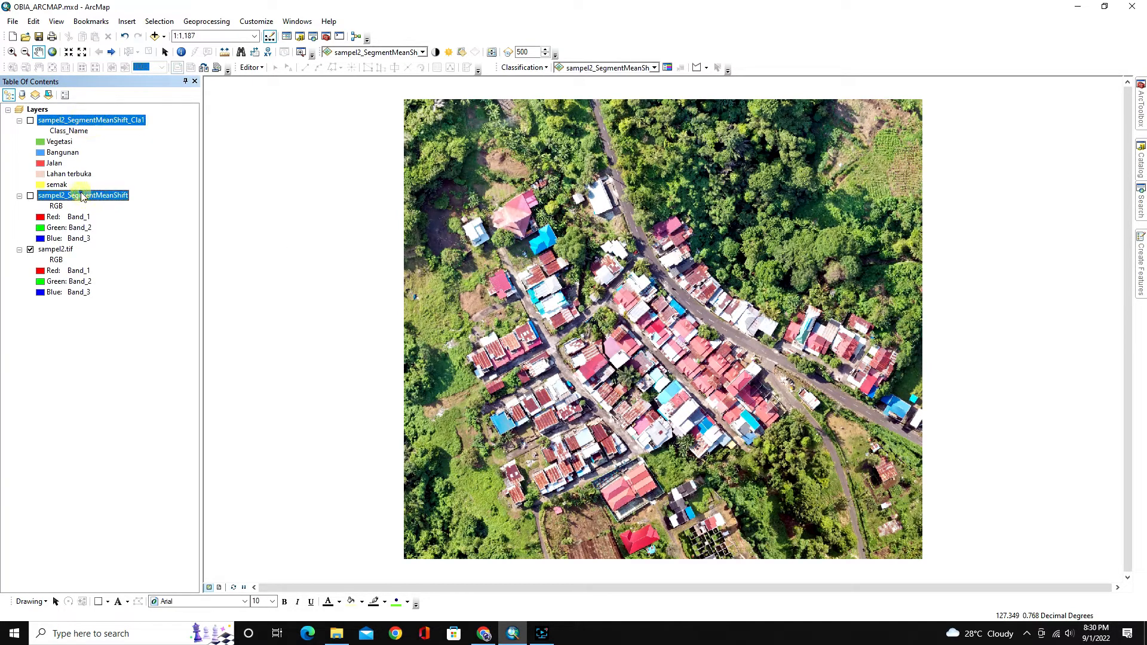
{"action": "right_click", "coordinate": [81, 196]}
{"action": "left_click", "coordinate": [114, 213]}
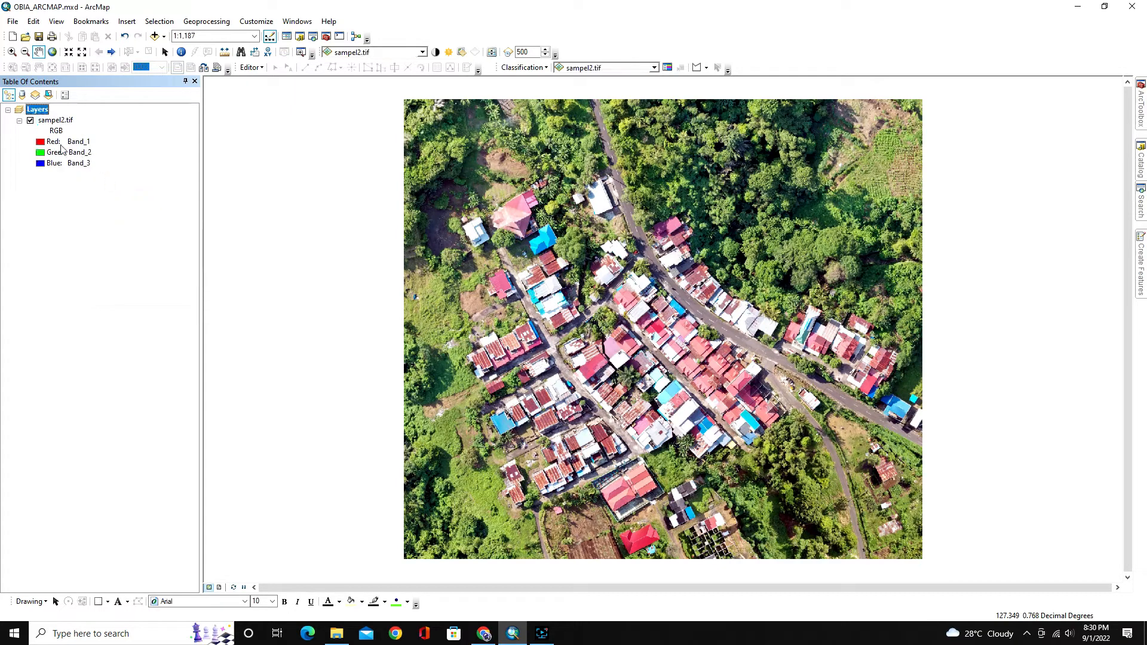
{"action": "left_click", "coordinate": [62, 122]}
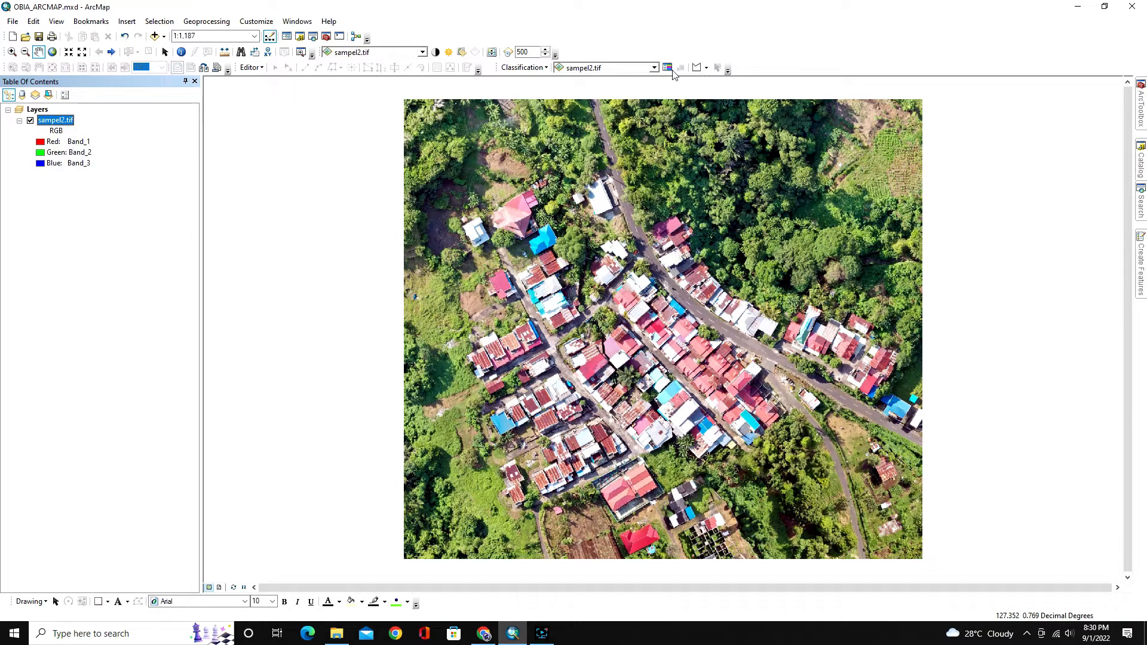
- Turn the Image Classification toolbar off and back on
{"action": "right_click", "coordinate": [787, 34]}
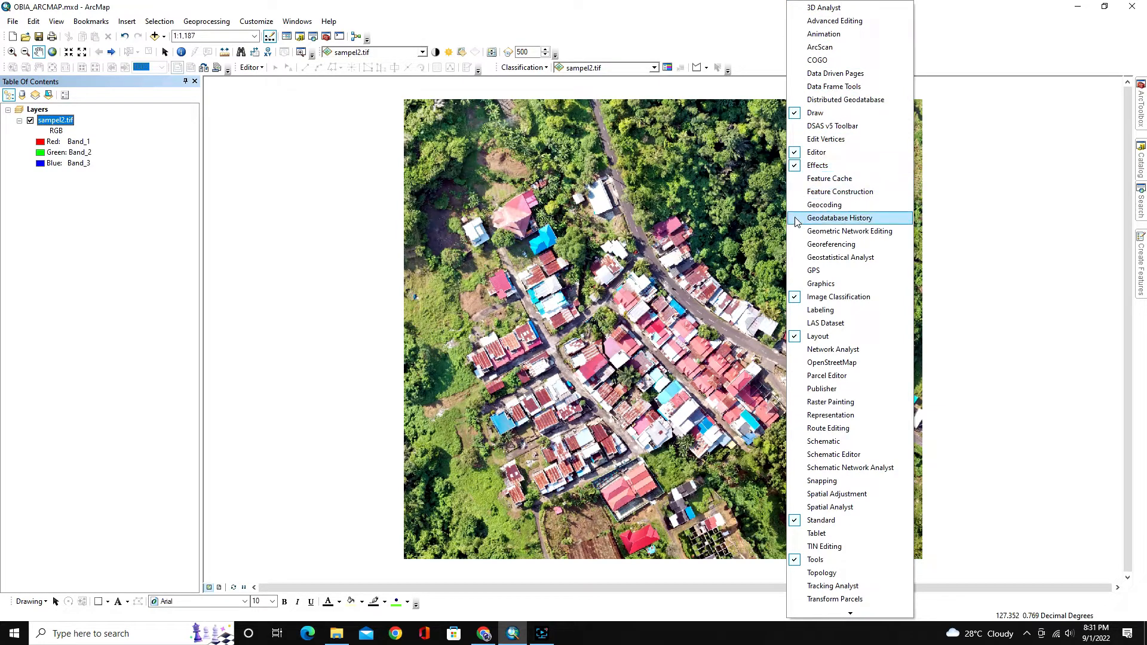
{"action": "left_click", "coordinate": [854, 298]}
{"action": "right_click", "coordinate": [782, 55]}
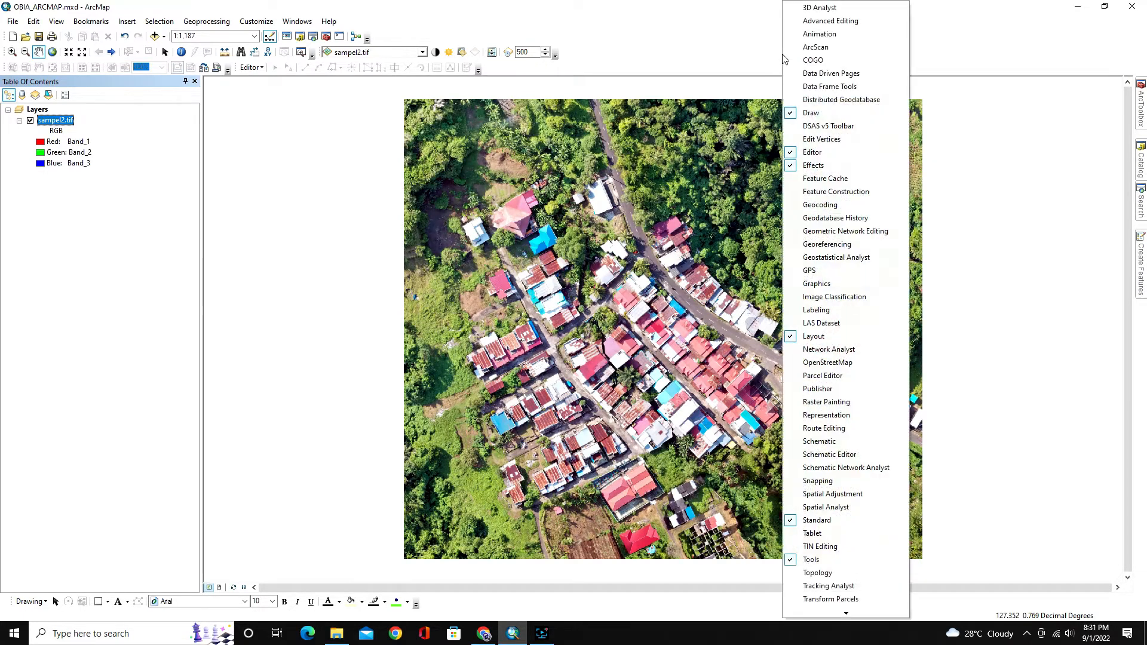
{"action": "left_click", "coordinate": [789, 299]}
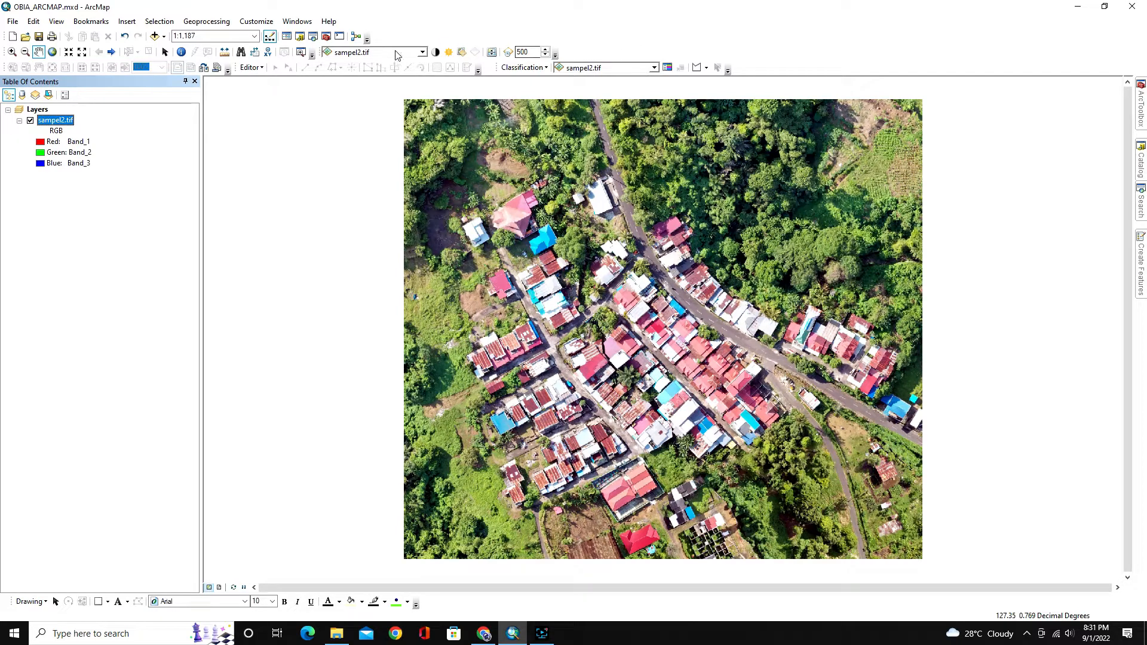
{"action": "right_click", "coordinate": [654, 49]}
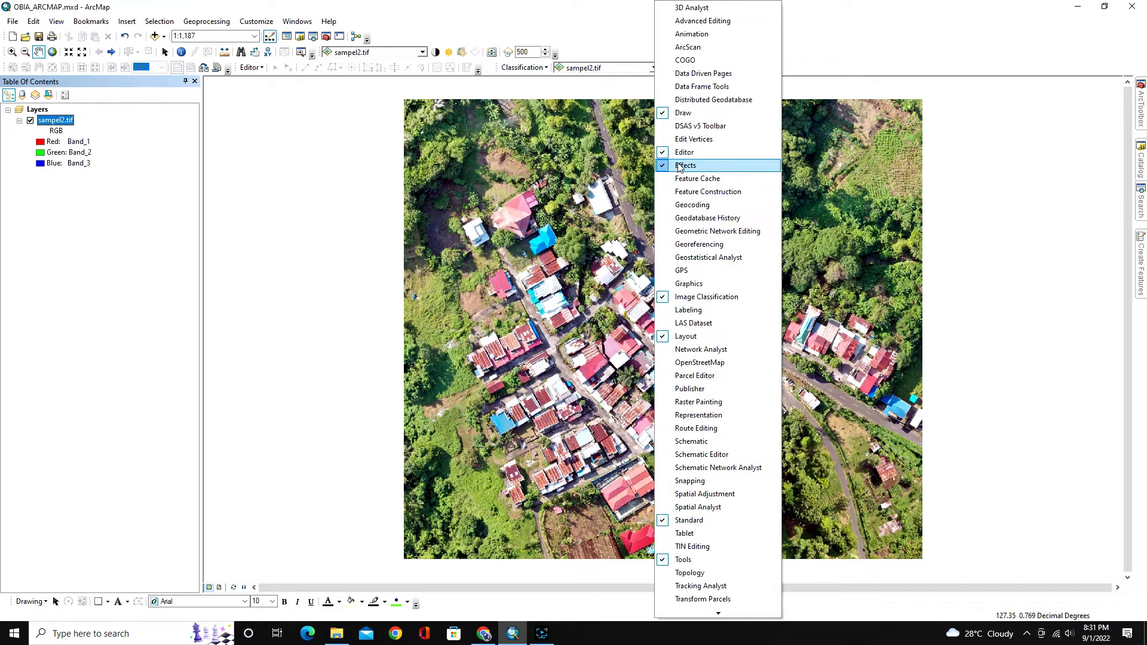
{"action": "left_click", "coordinate": [830, 54]}
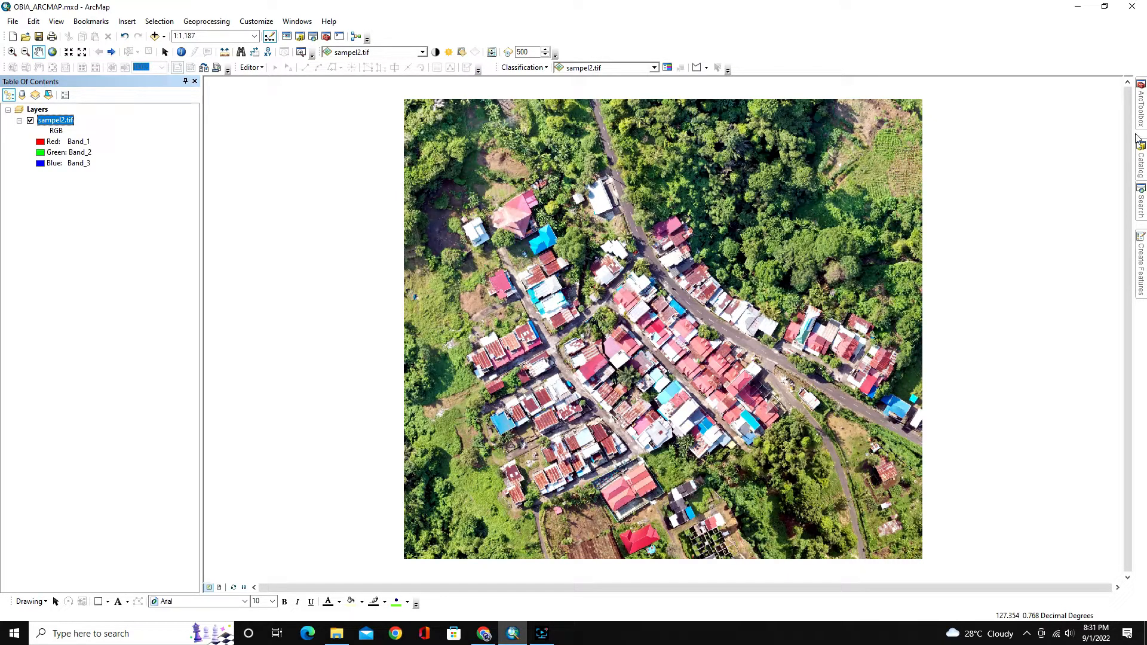
- Expand the Segmentation and Classification toolset under Spatial Analyst Tools in ArcToolbox
{"action": "left_click", "coordinate": [1141, 104]}
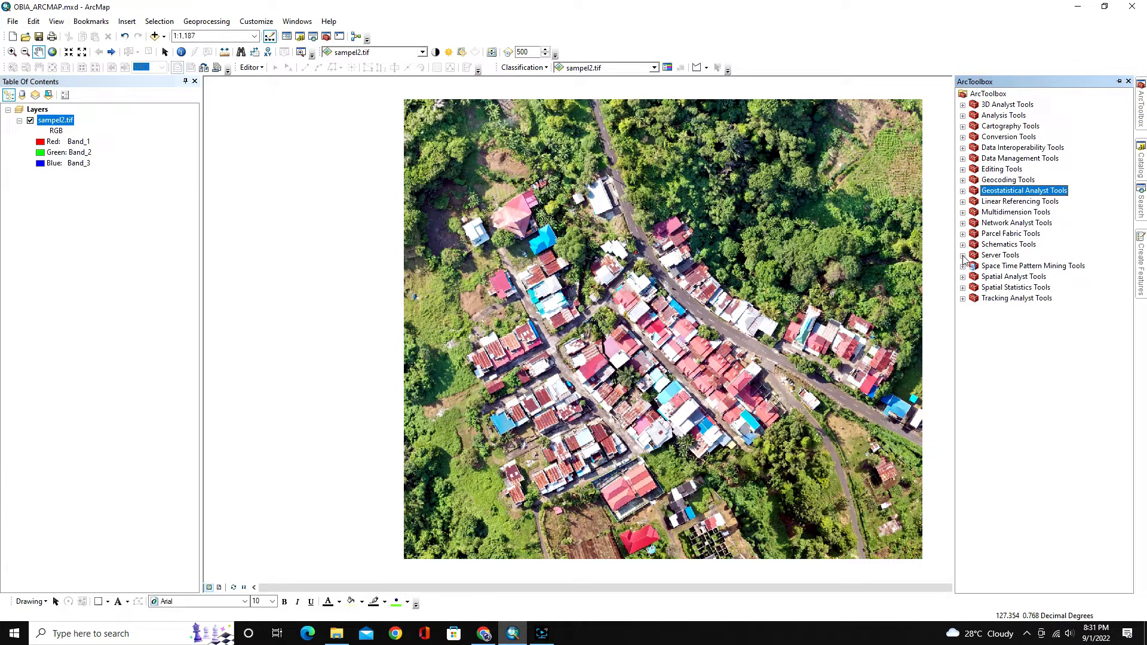
{"action": "left_click", "coordinate": [962, 277]}
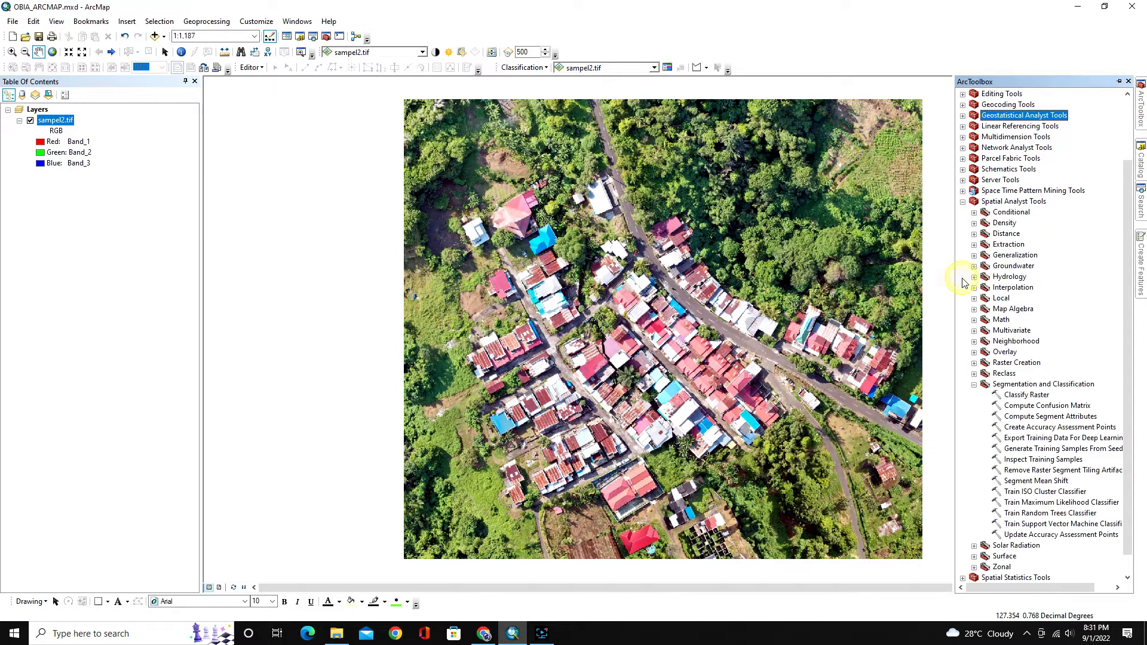
{"action": "left_click", "coordinate": [974, 384]}
{"action": "left_click", "coordinate": [997, 280]}
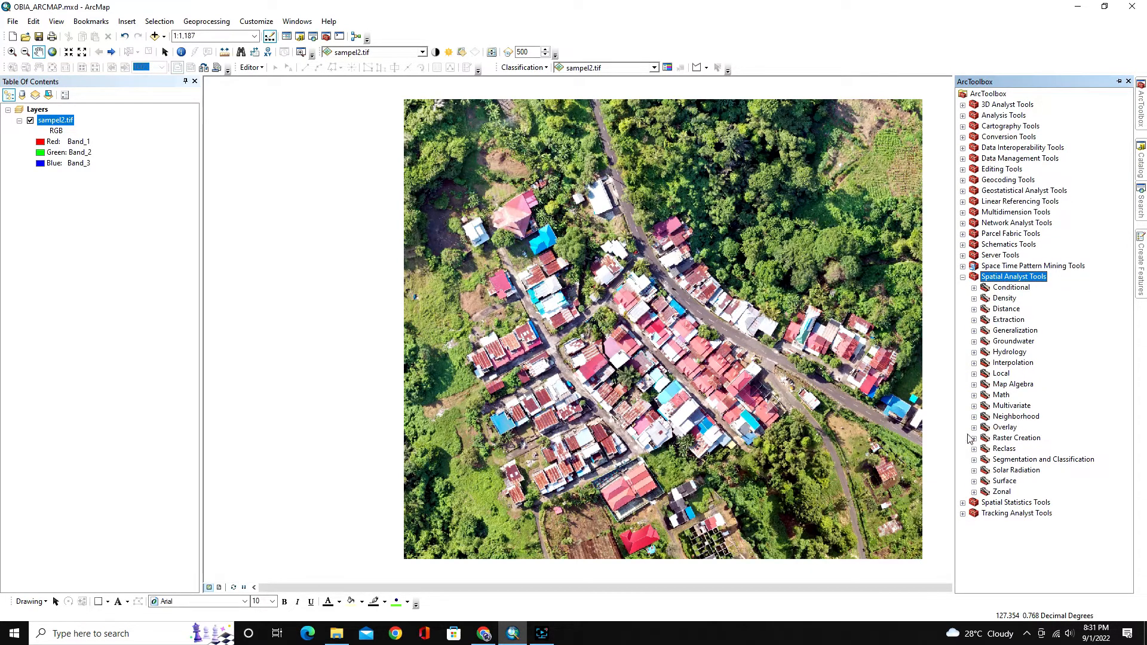
{"action": "left_click", "coordinate": [975, 460]}
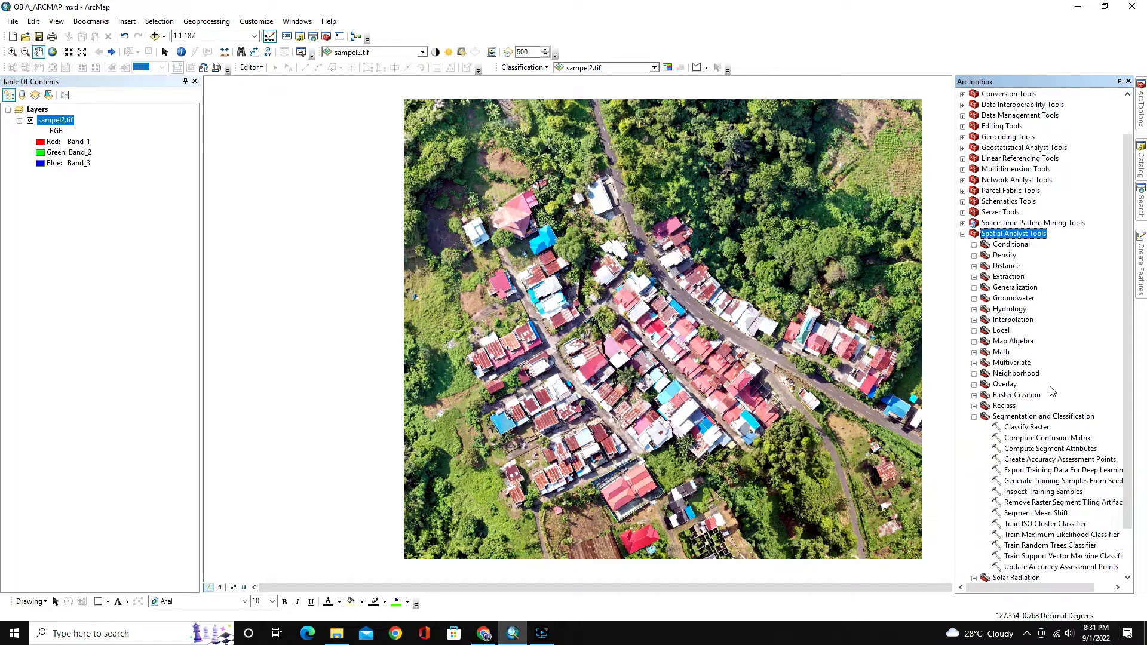
{"action": "scroll", "coordinate": [1051, 391], "scroll_direction": "down", "scroll_amount": 3}
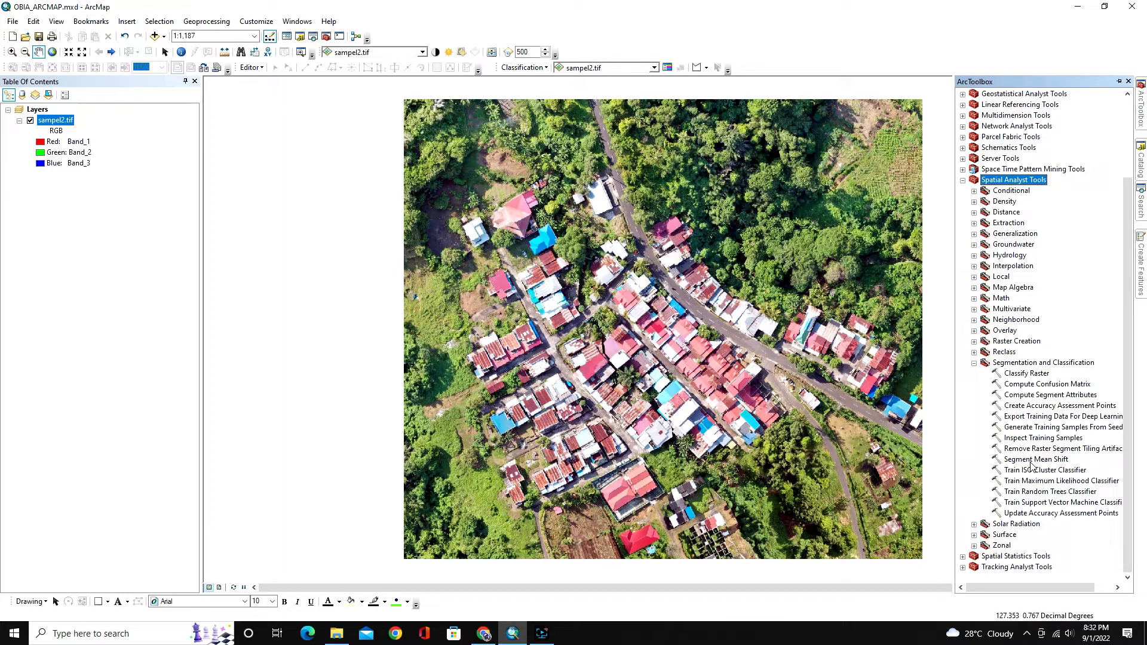
- Start Segment Mean Shift on sampel2.tif and set its output raster to SEGMENTASI in the data obia arcmap folder
{"action": "double_click", "coordinate": [1060, 461]}
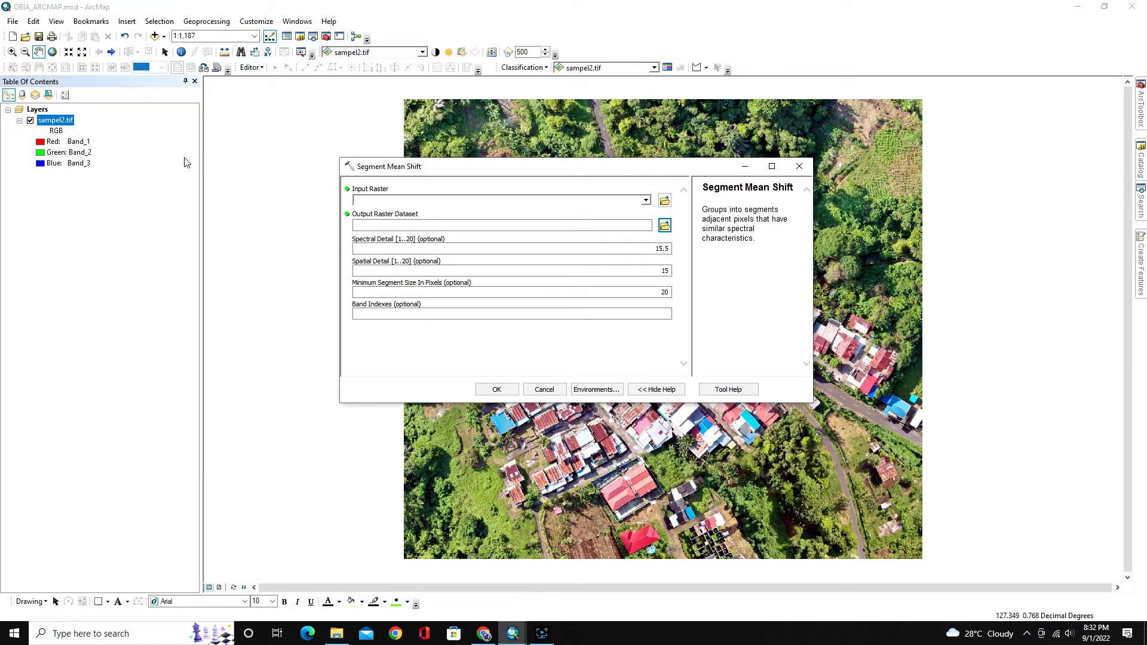
{"action": "left_click_drag", "start_coordinate": [54, 122], "coordinate": [375, 203]}
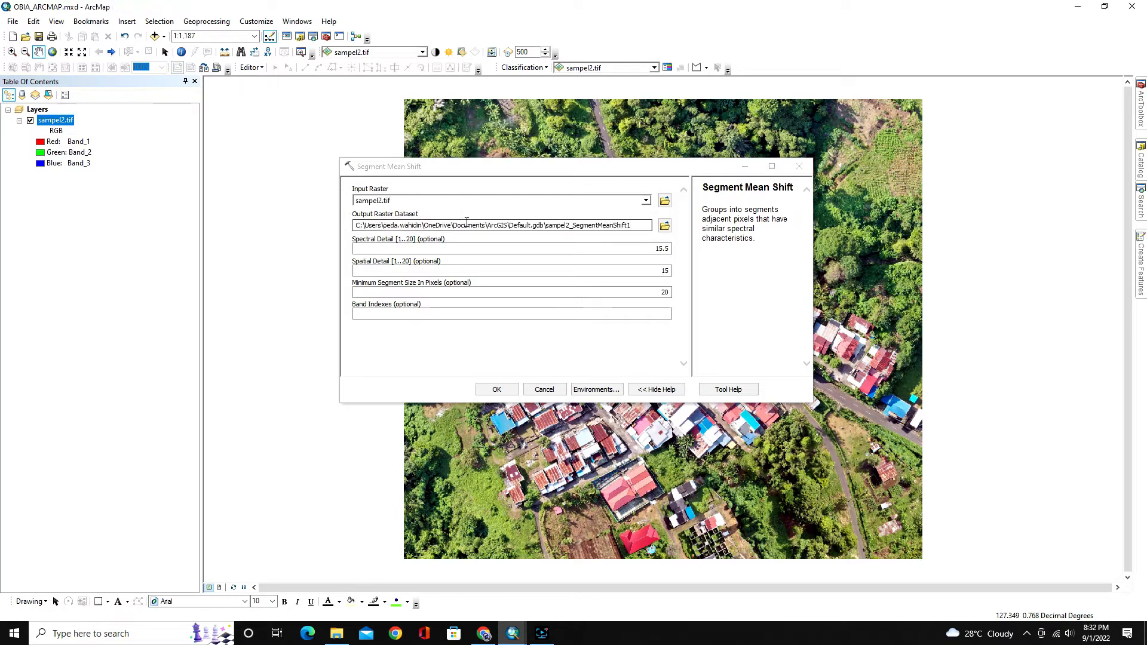
{"action": "left_click", "coordinate": [662, 224]}
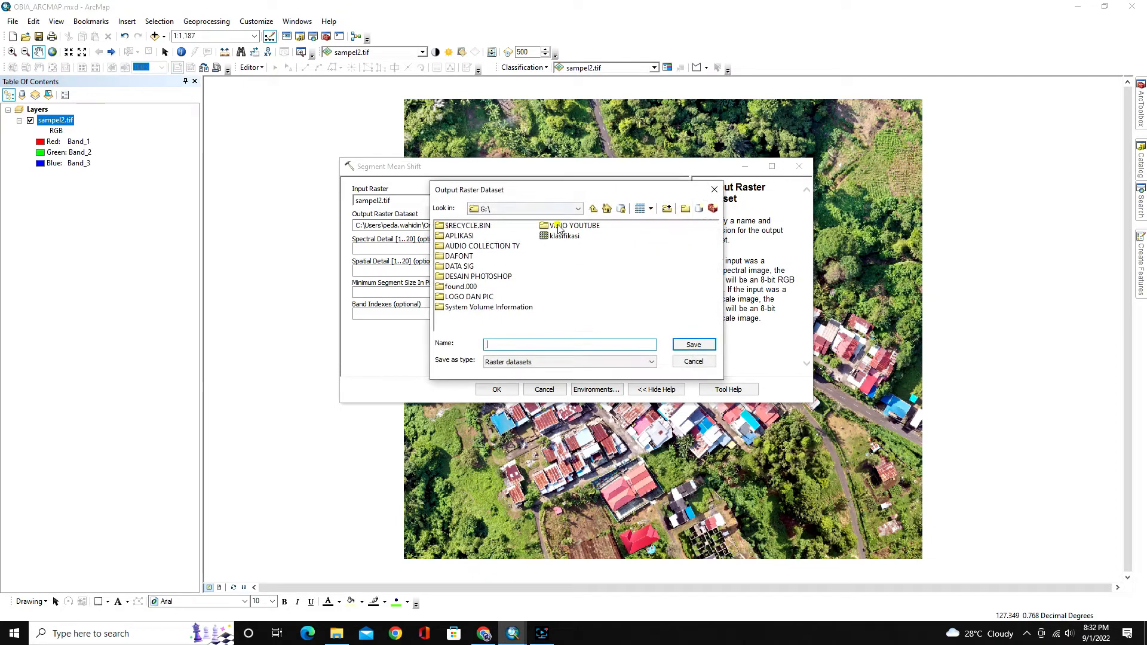
{"action": "scroll", "coordinate": [604, 257], "scroll_direction": "down", "scroll_amount": 2}
{"action": "scroll", "coordinate": [603, 251], "scroll_direction": "down", "scroll_amount": 6}
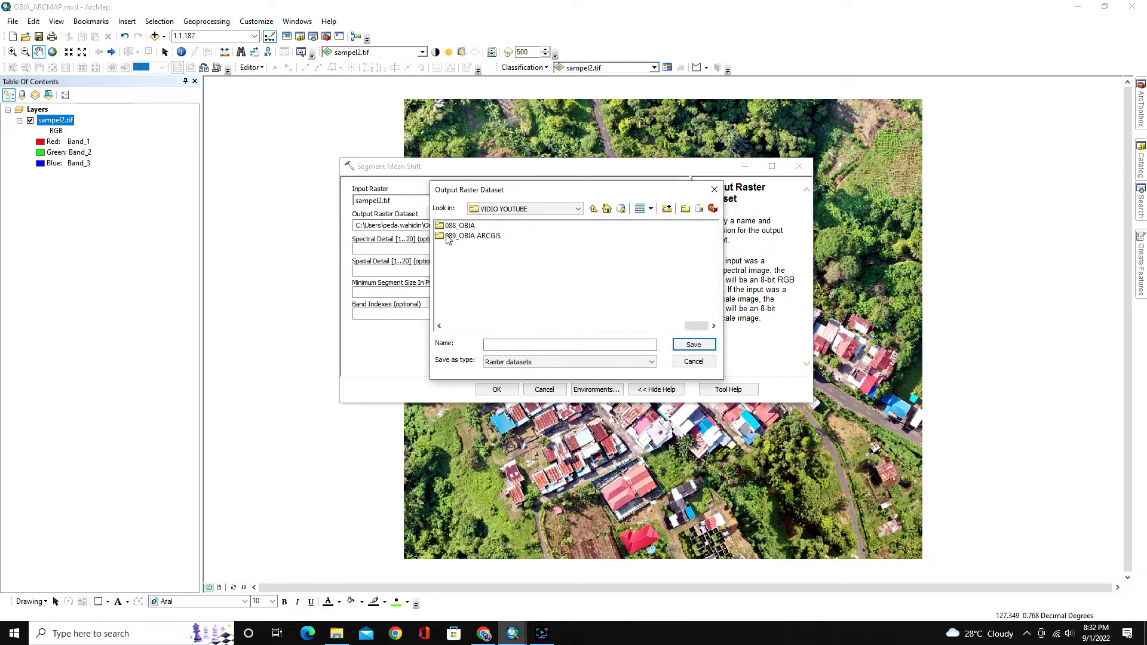
{"action": "double_click", "coordinate": [472, 236]}
{"action": "double_click", "coordinate": [472, 226]}
{"action": "left_click", "coordinate": [496, 345]}
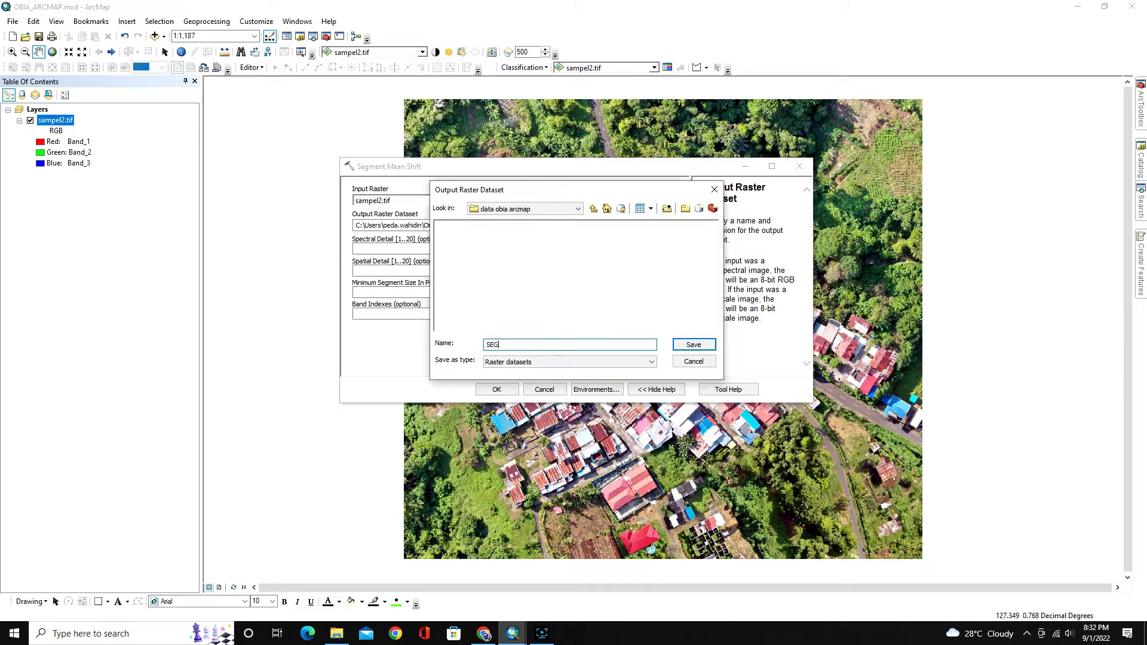
{"action": "type", "text": "SEGMENTASI"}
{"action": "left_click", "coordinate": [687, 345]}
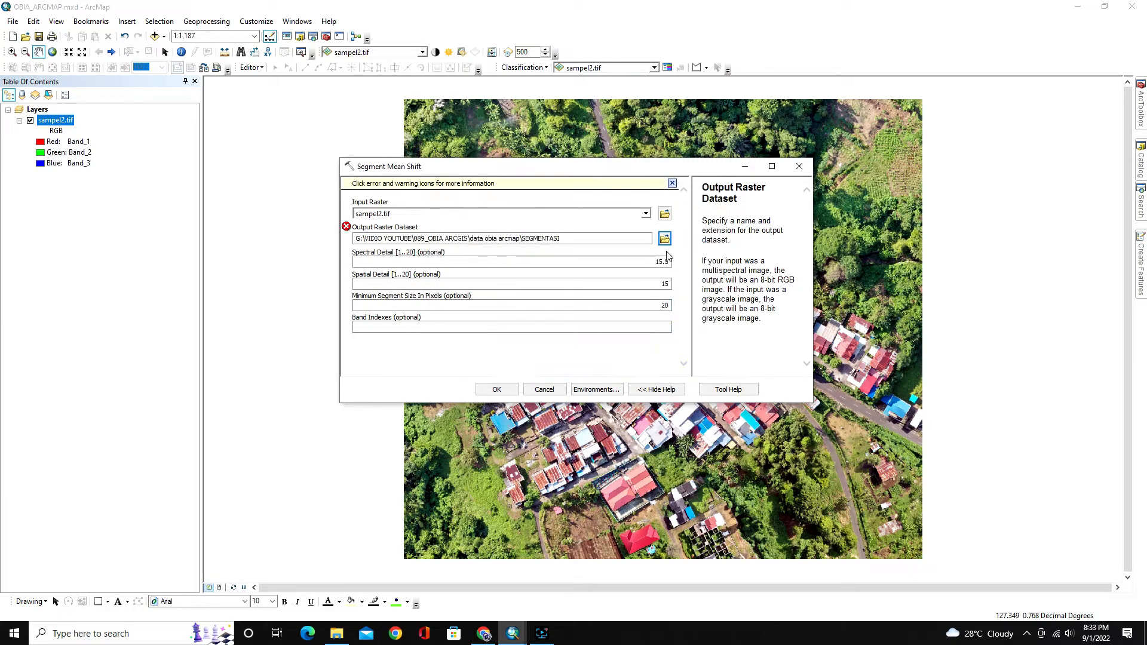
- Try shortening the output raster name to SEGMEN
{"action": "left_click", "coordinate": [587, 239]}
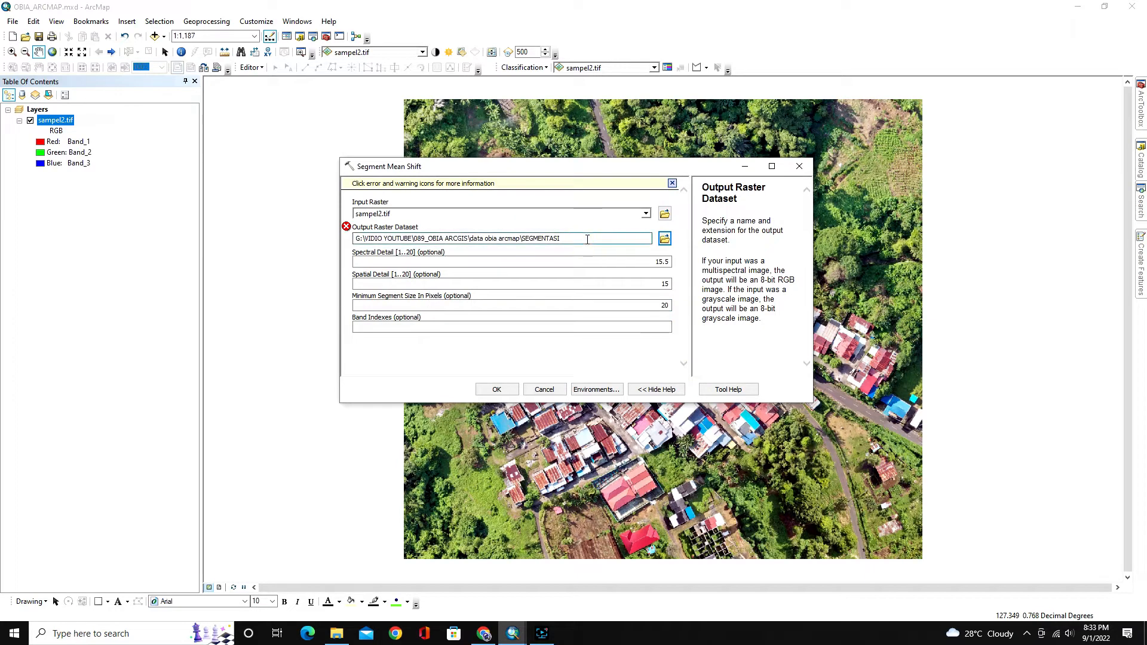
{"action": "key", "text": "BackSpace"}
{"action": "key", "text": "BackSpace"}
{"action": "left_click", "coordinate": [475, 216]}
{"action": "left_click", "coordinate": [487, 261]}
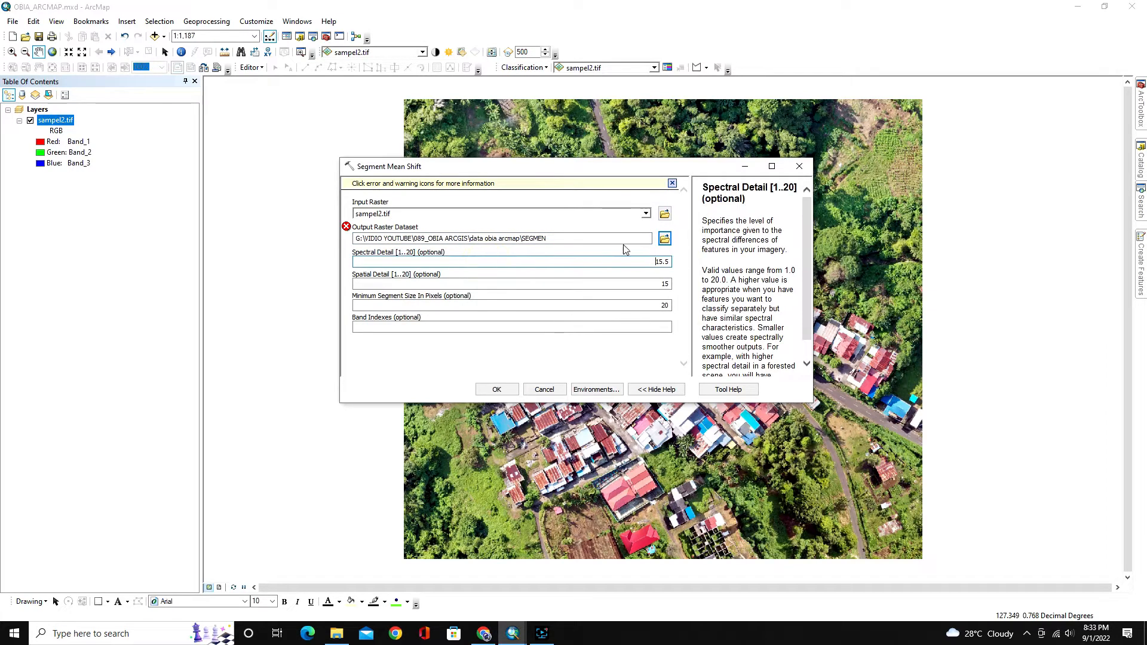
- Try choosing the output raster again as segmen in the data obia arcmap folder
{"action": "left_click", "coordinate": [663, 239]}
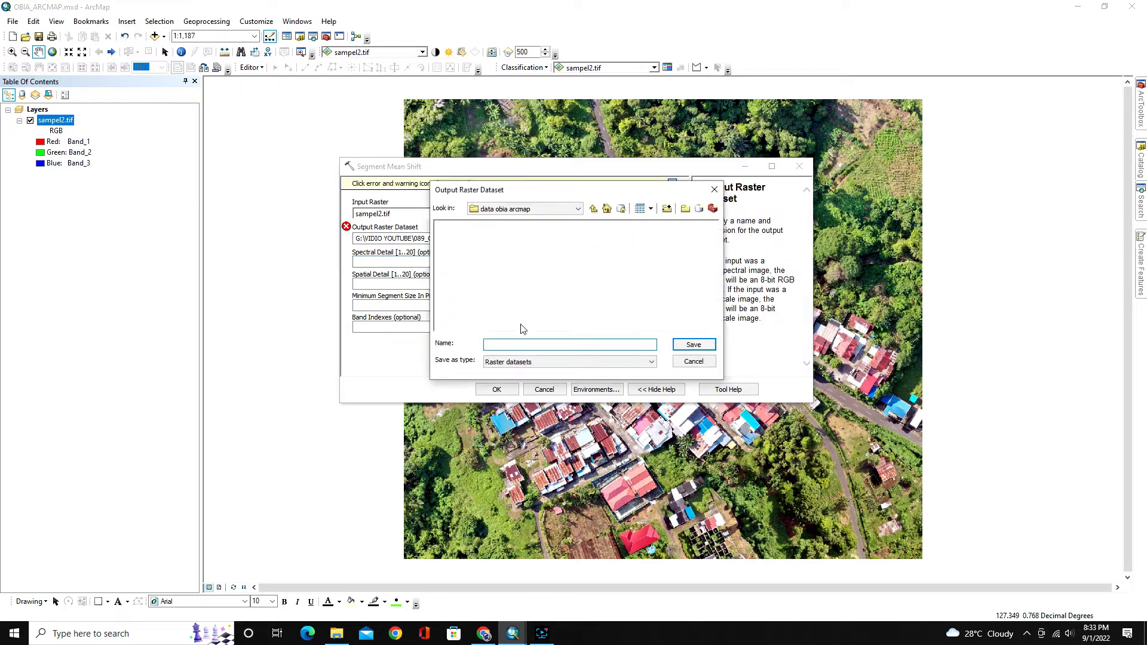
{"action": "type", "text": "segmen"}
{"action": "left_click", "coordinate": [686, 347]}
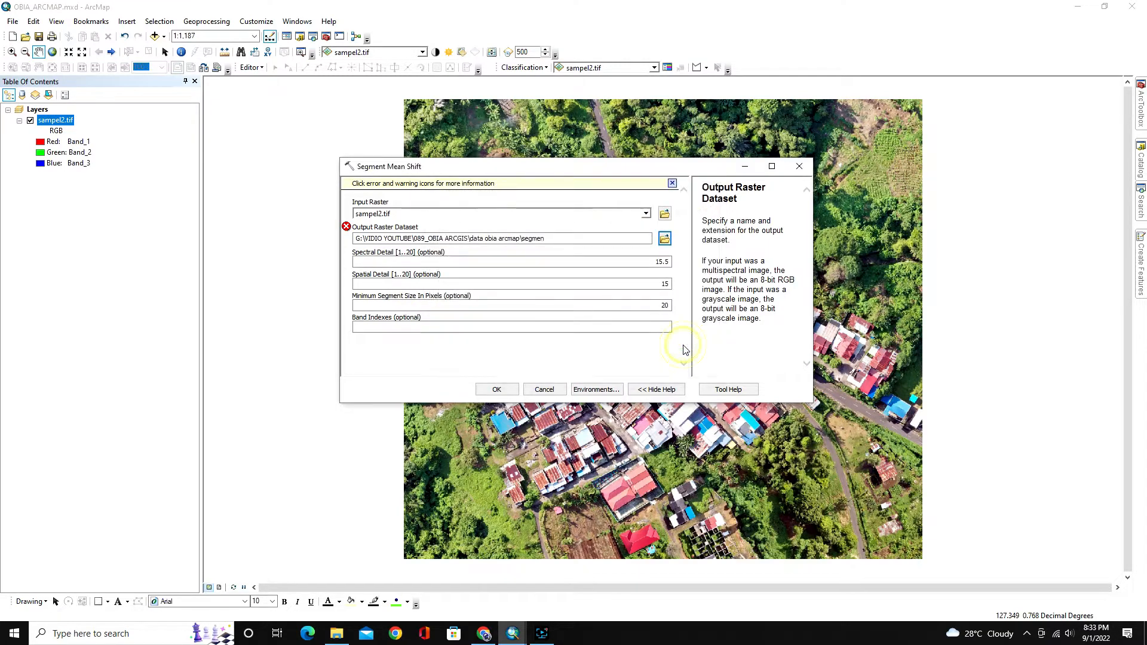
{"action": "left_click", "coordinate": [382, 262]}
{"action": "left_click", "coordinate": [358, 239]}
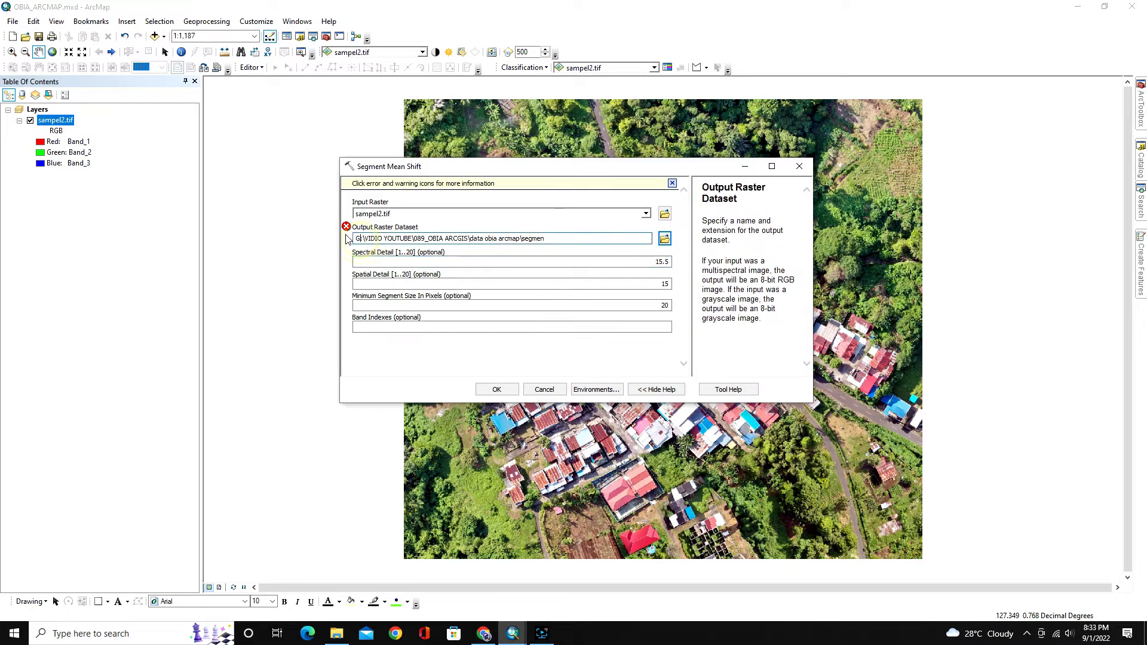
- Check the error on the output raster dataset and cancel the Segment Mean Shift tool
{"action": "left_click", "coordinate": [346, 226]}
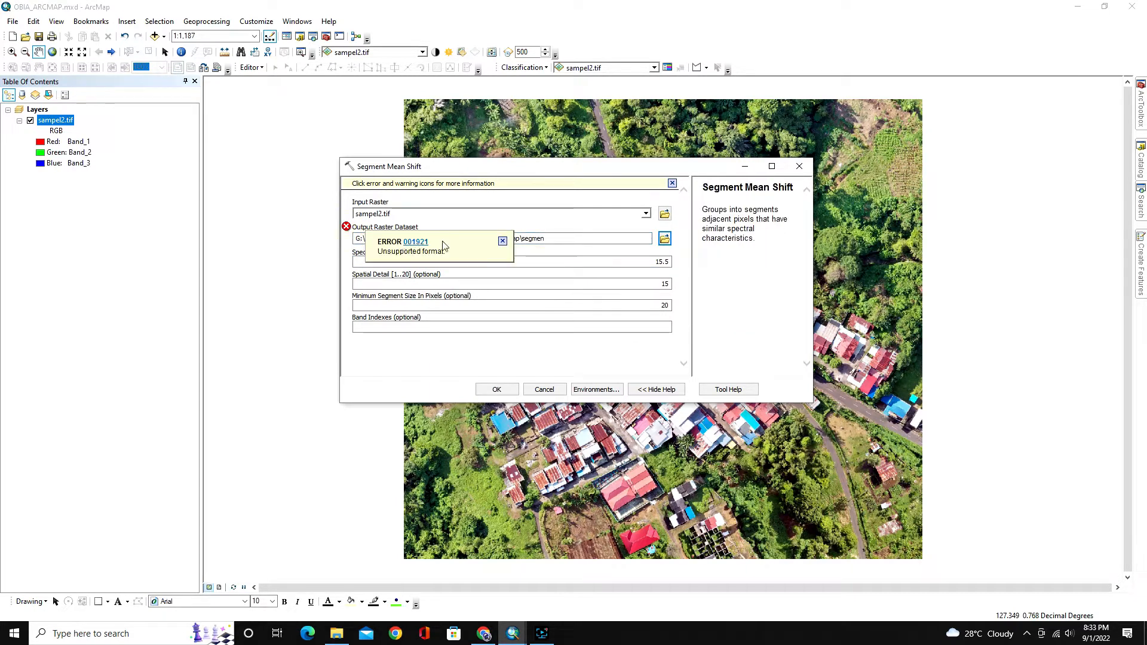
{"action": "left_click", "coordinate": [502, 241]}
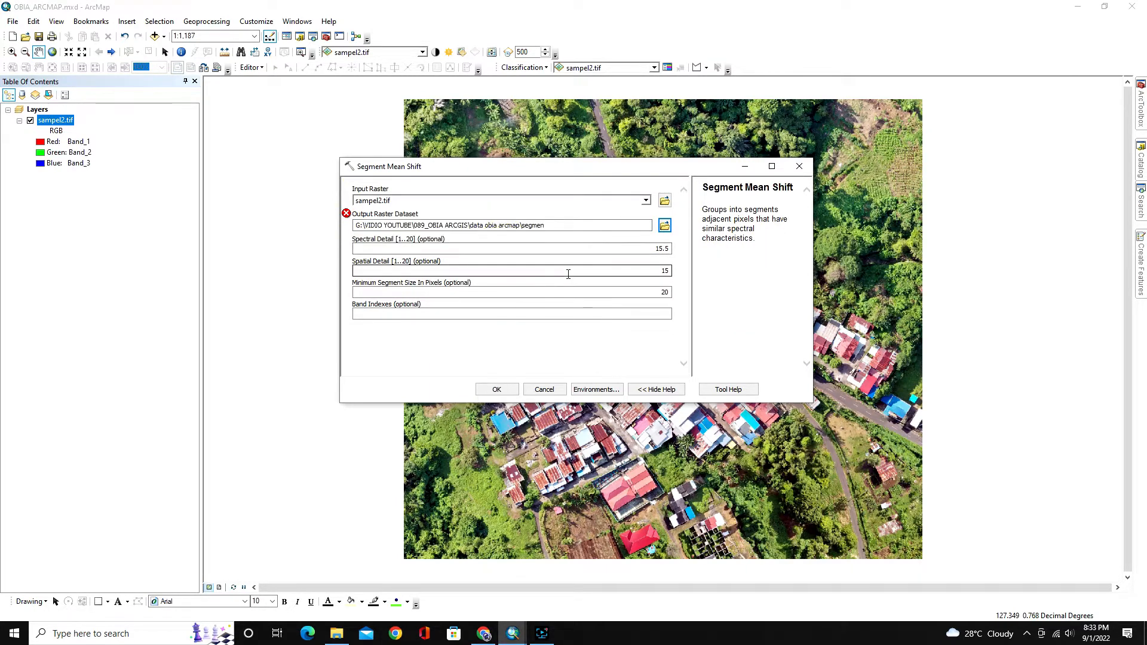
{"action": "left_click", "coordinate": [544, 389]}
- Reopen Segment Mean Shift with sampel2.tif as the input raster, keeping the default output location
{"action": "mouse_move", "coordinate": [1142, 106]}
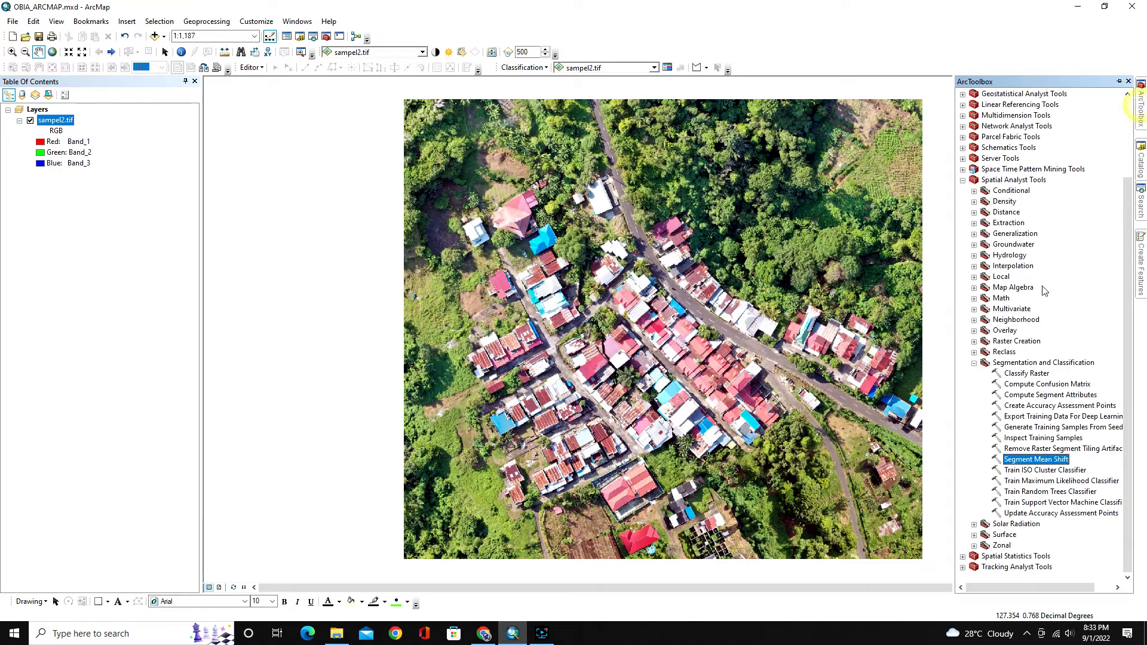
{"action": "double_click", "coordinate": [1036, 459]}
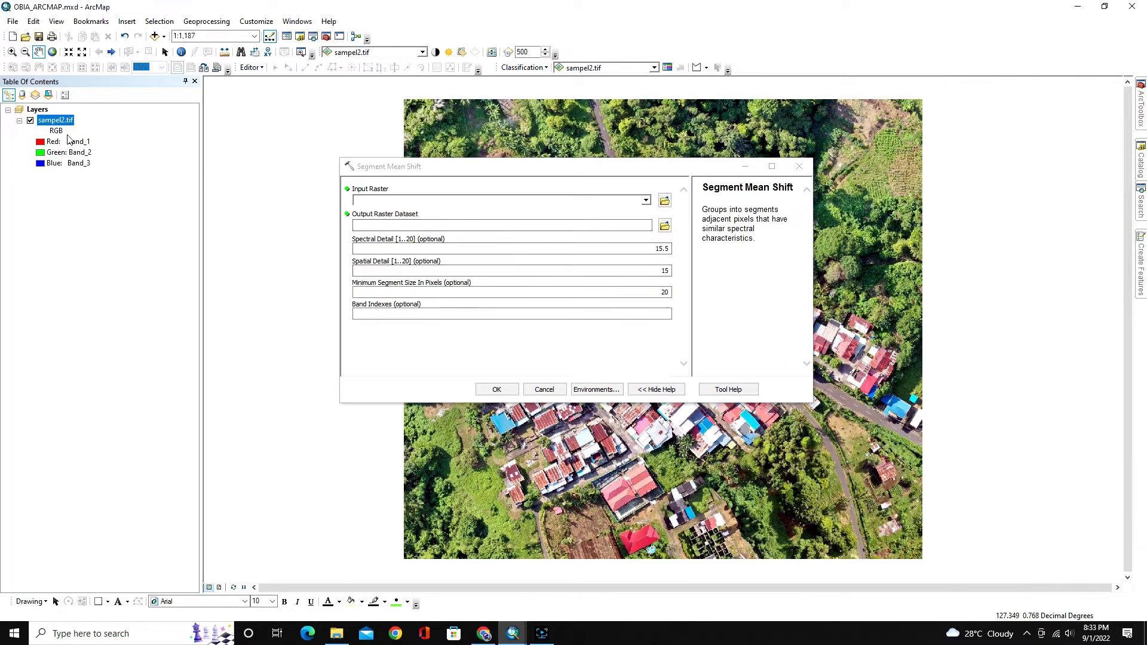
{"action": "left_click_drag", "start_coordinate": [54, 120], "coordinate": [396, 208]}
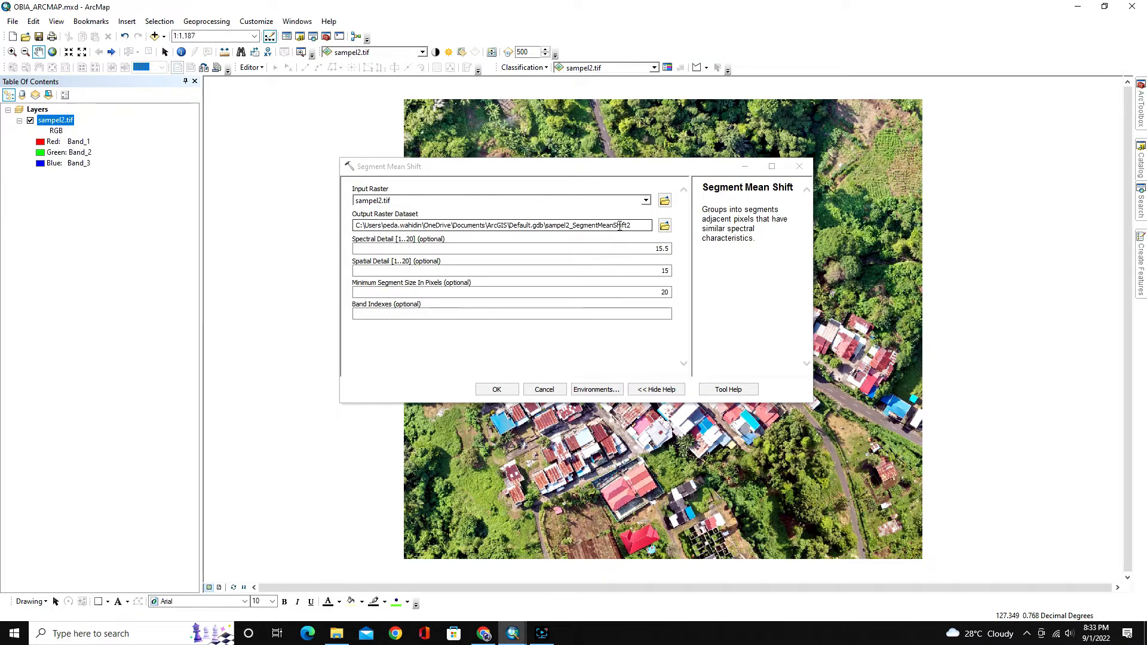
- Review the help descriptions of the Spectral Detail and Spatial Detail parameters
{"action": "left_click", "coordinate": [390, 247]}
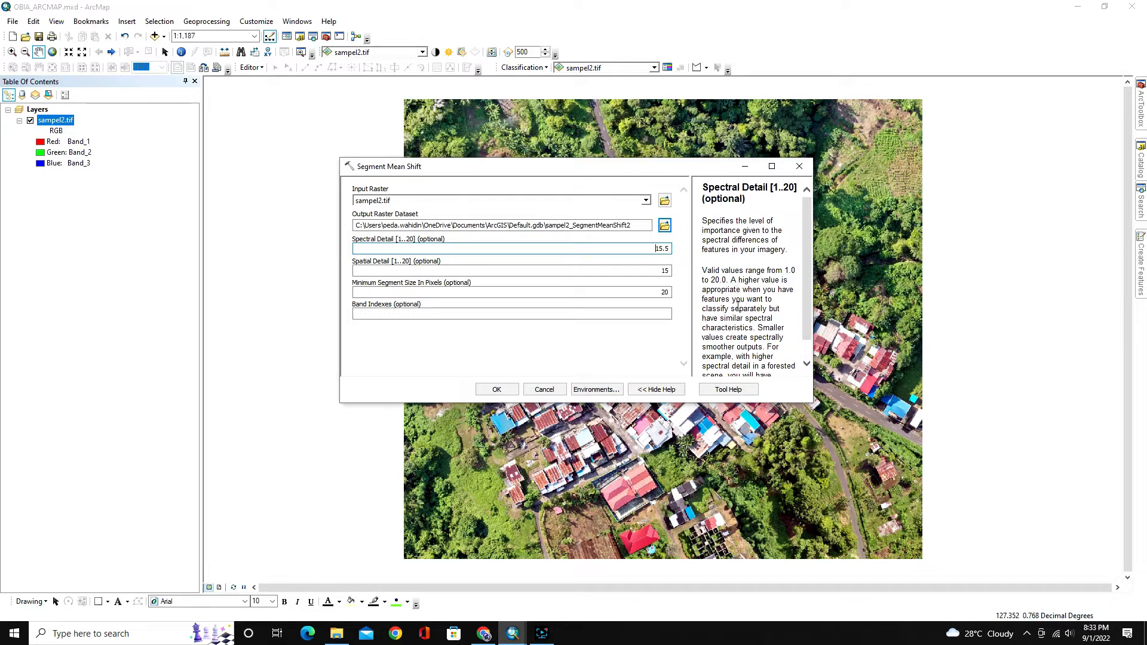
{"action": "scroll", "coordinate": [729, 321], "scroll_direction": "down", "scroll_amount": 1}
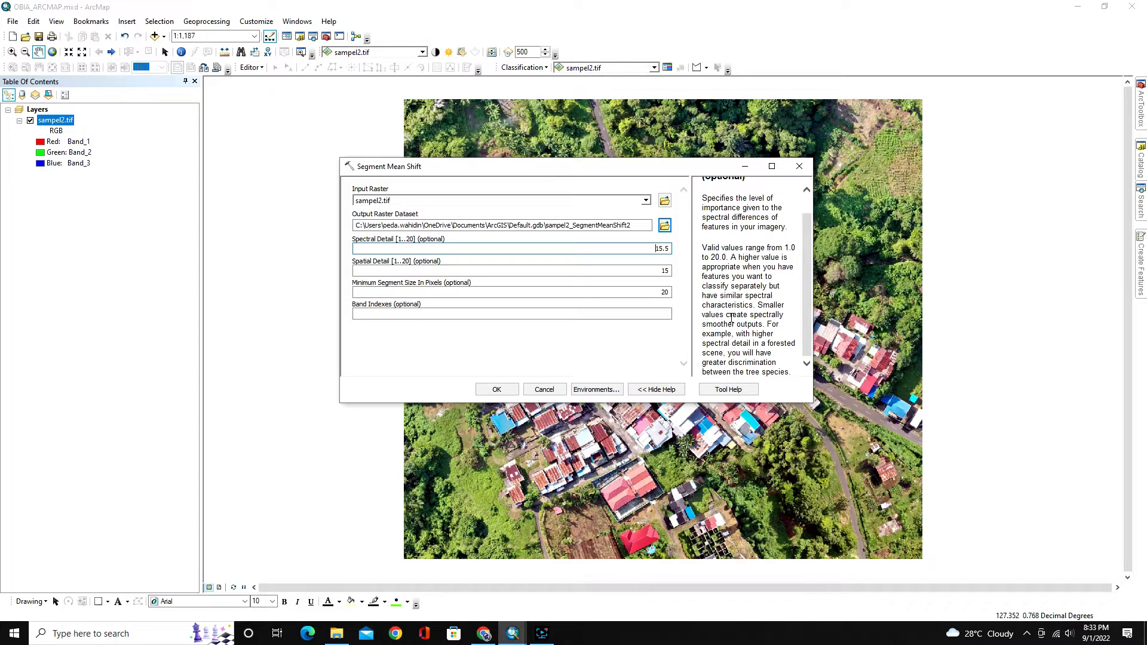
{"action": "left_click", "coordinate": [428, 269]}
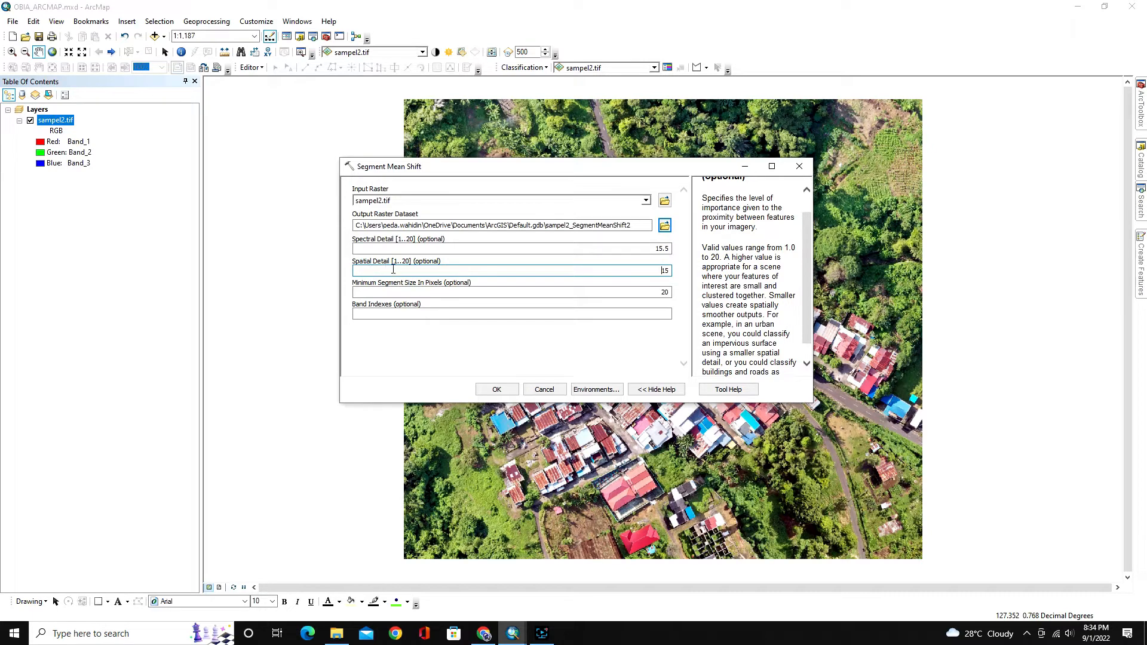
{"action": "key", "text": "shift+Tab"}
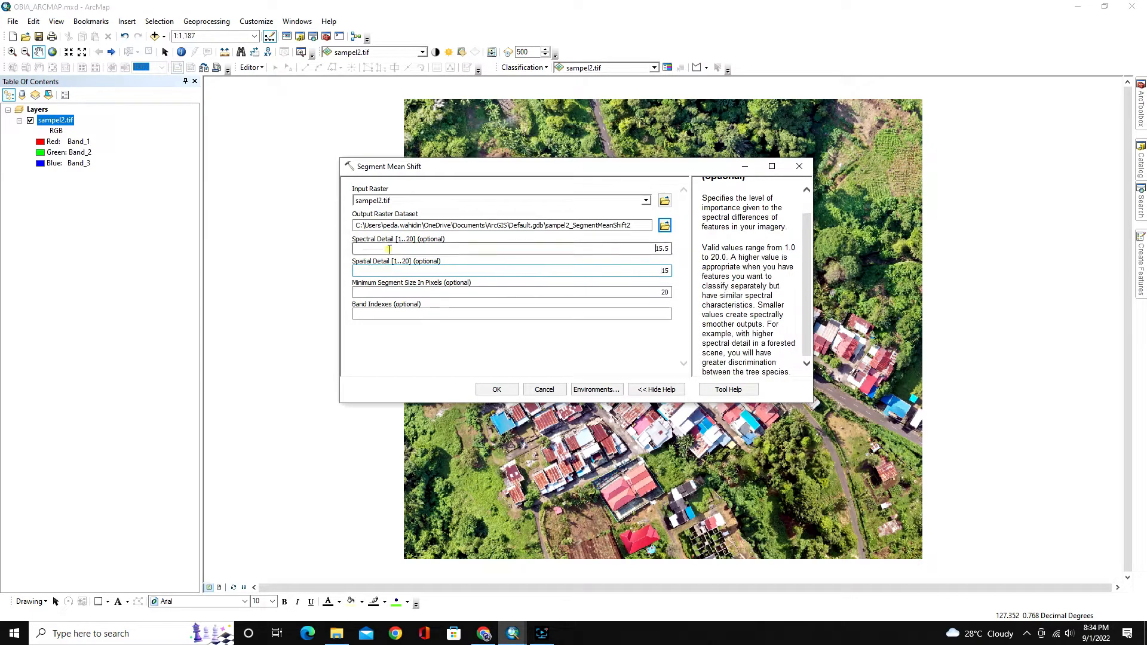
- Review the help description of the Spatial Detail parameter in Segment Mean Shift
{"action": "left_click", "coordinate": [379, 271]}
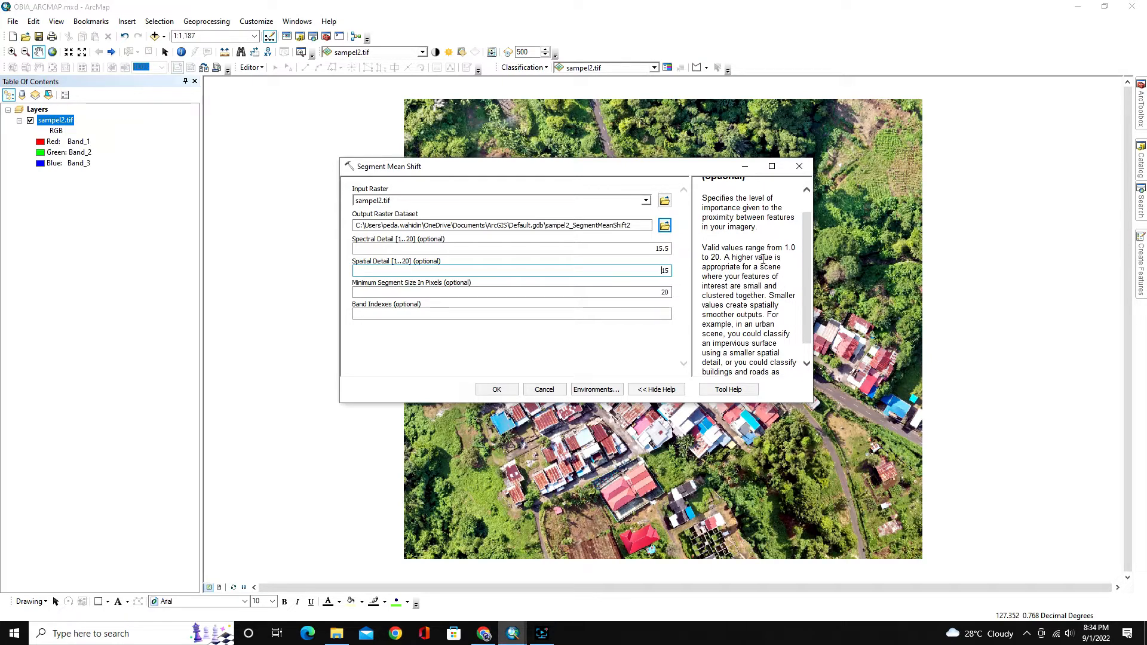
{"action": "scroll", "coordinate": [763, 258], "scroll_direction": "up", "scroll_amount": 2}
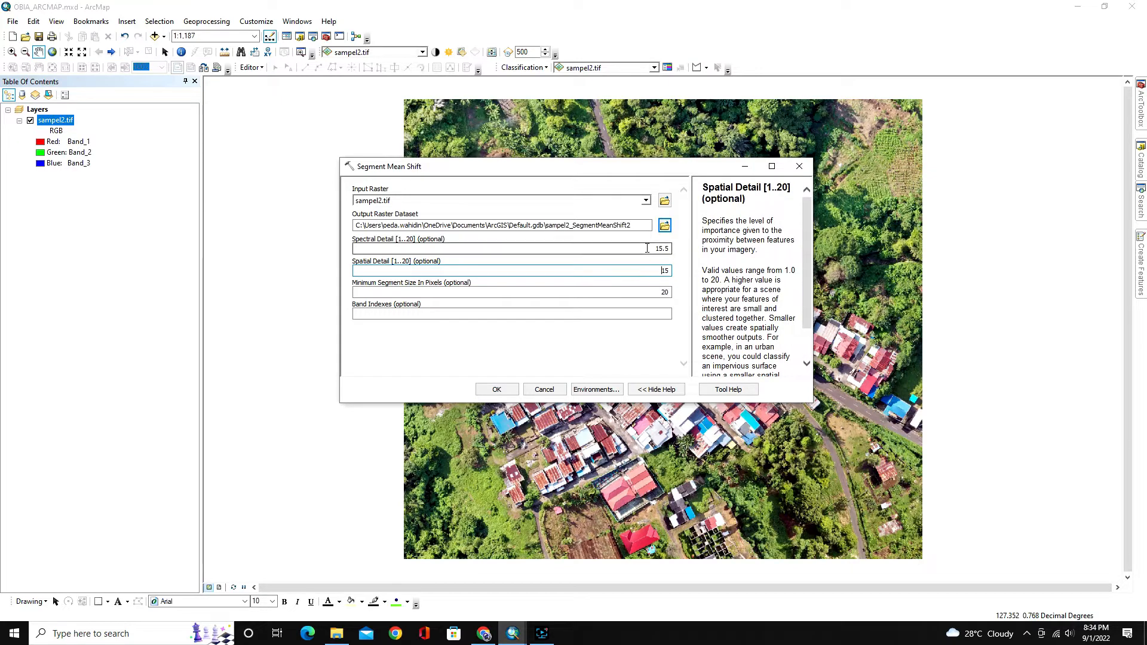
{"action": "left_click", "coordinate": [364, 274]}
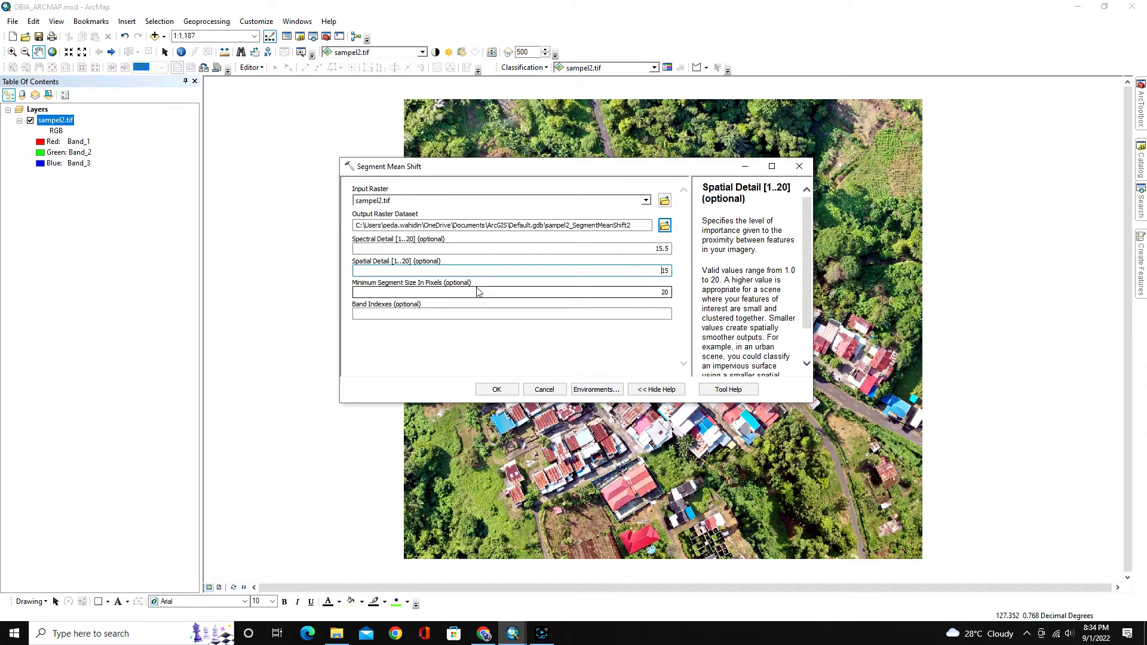
- Set the minimum segment size to 2 pixels and run Segment Mean Shift on sampel2.tif
{"action": "left_click", "coordinate": [660, 292]}
{"action": "left_click_drag", "start_coordinate": [661, 292], "coordinate": [671, 293]}
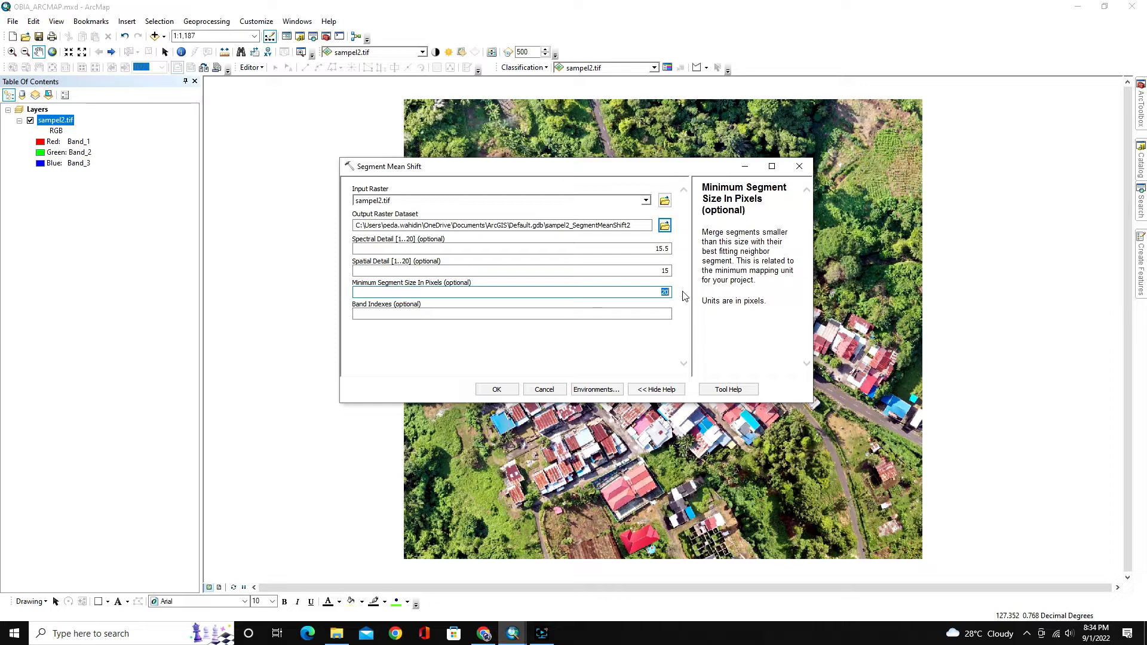
{"action": "type", "text": "2"}
{"action": "left_click", "coordinate": [499, 396]}
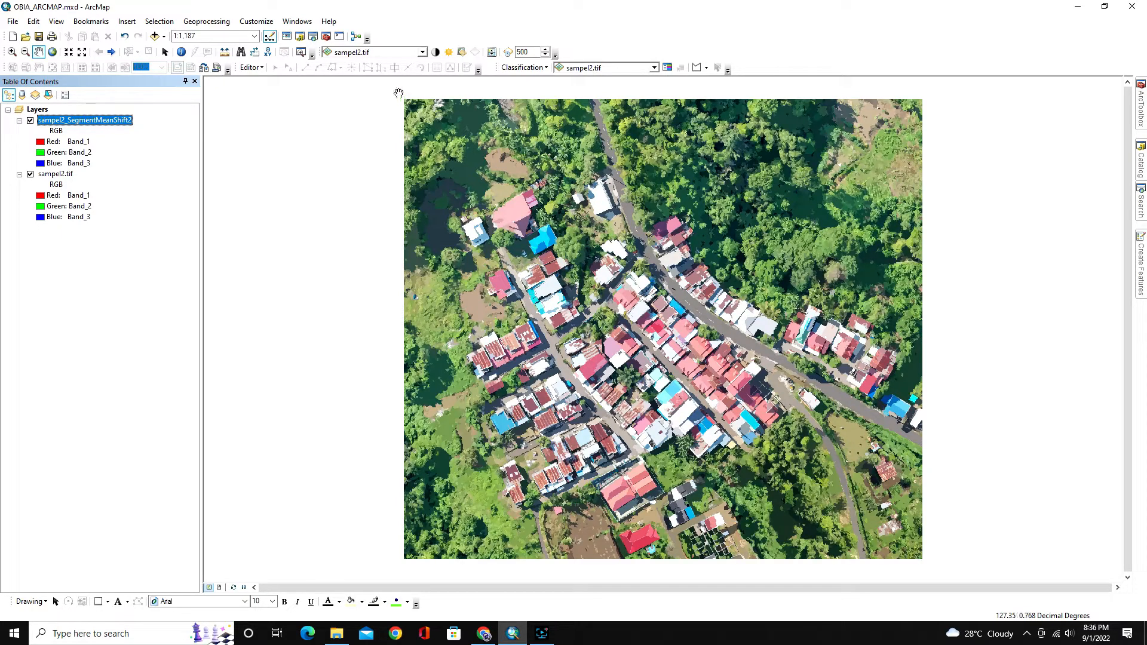
- Compare the segmented raster with the original image around the houses by toggling the sampel2_SegmentMeanShift2 layer off and on
{"action": "scroll", "coordinate": [536, 130], "scroll_direction": "down", "scroll_amount": 2}
{"action": "scroll", "coordinate": [537, 130], "scroll_direction": "down", "scroll_amount": 2}
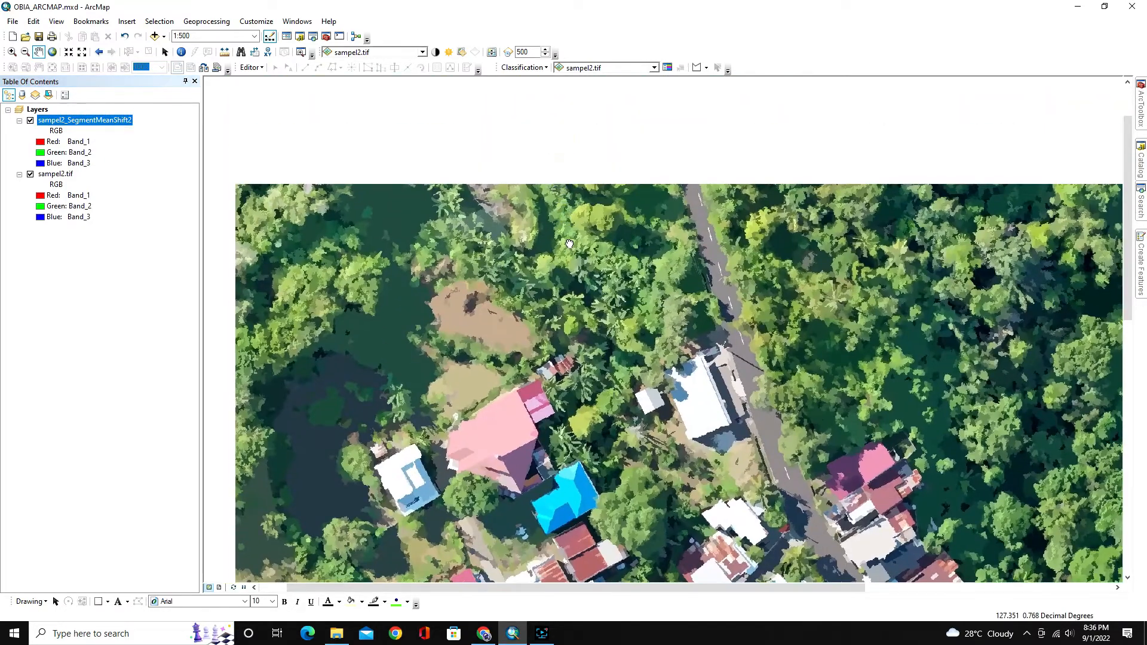
{"action": "scroll", "coordinate": [479, 221], "scroll_direction": "down", "scroll_amount": 1}
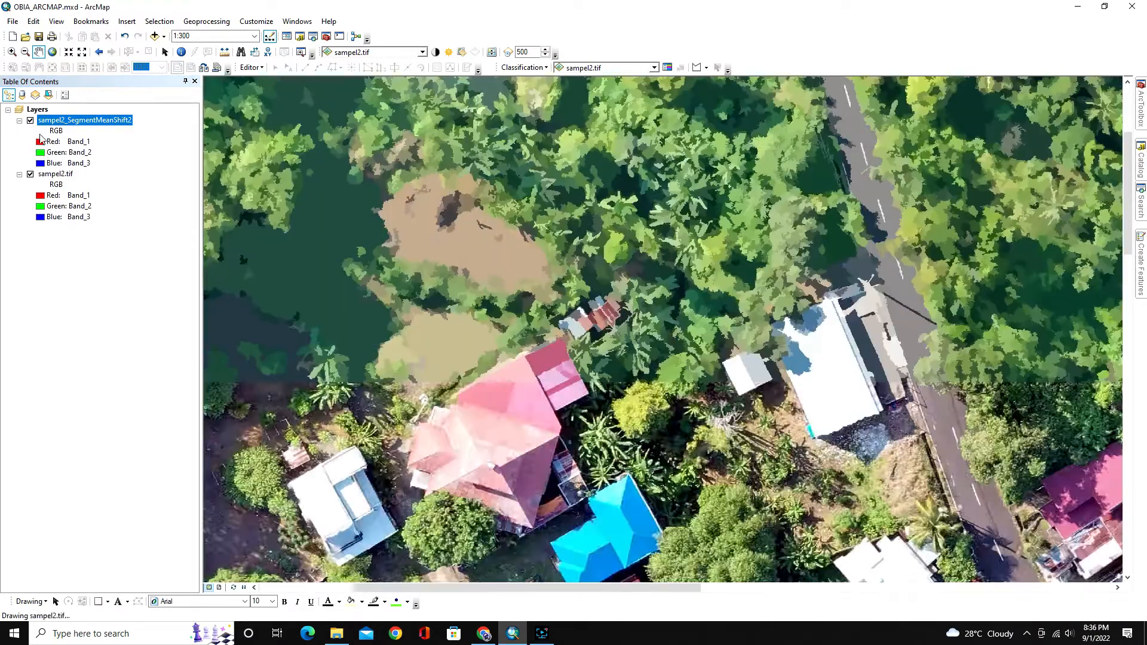
{"action": "left_click", "coordinate": [30, 120]}
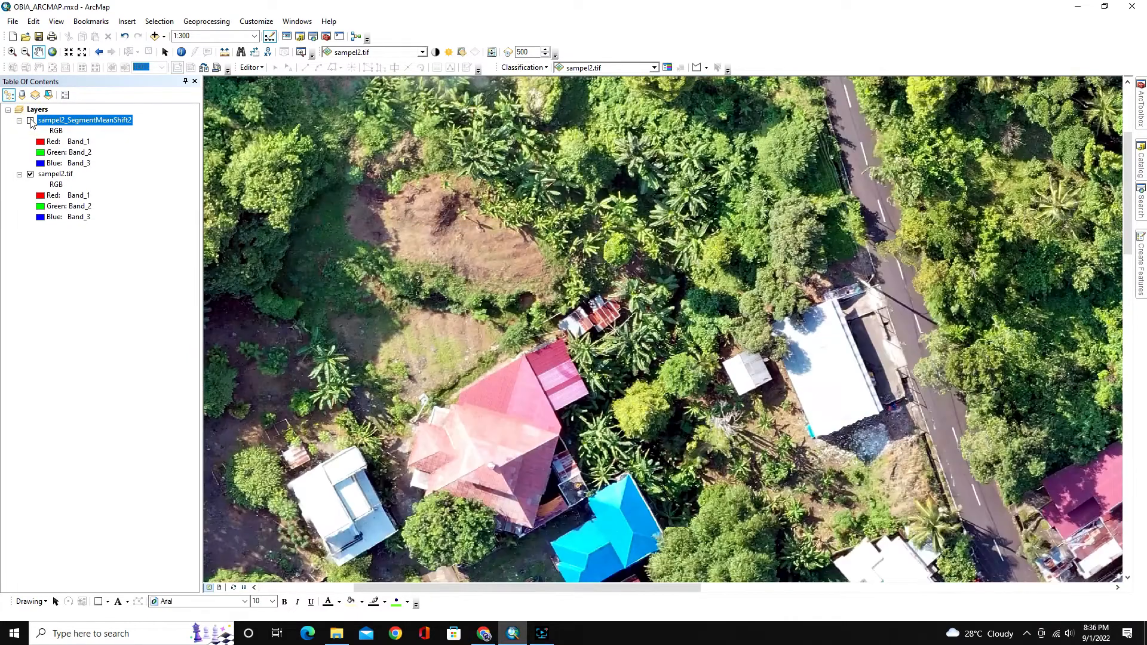
{"action": "left_click", "coordinate": [30, 121]}
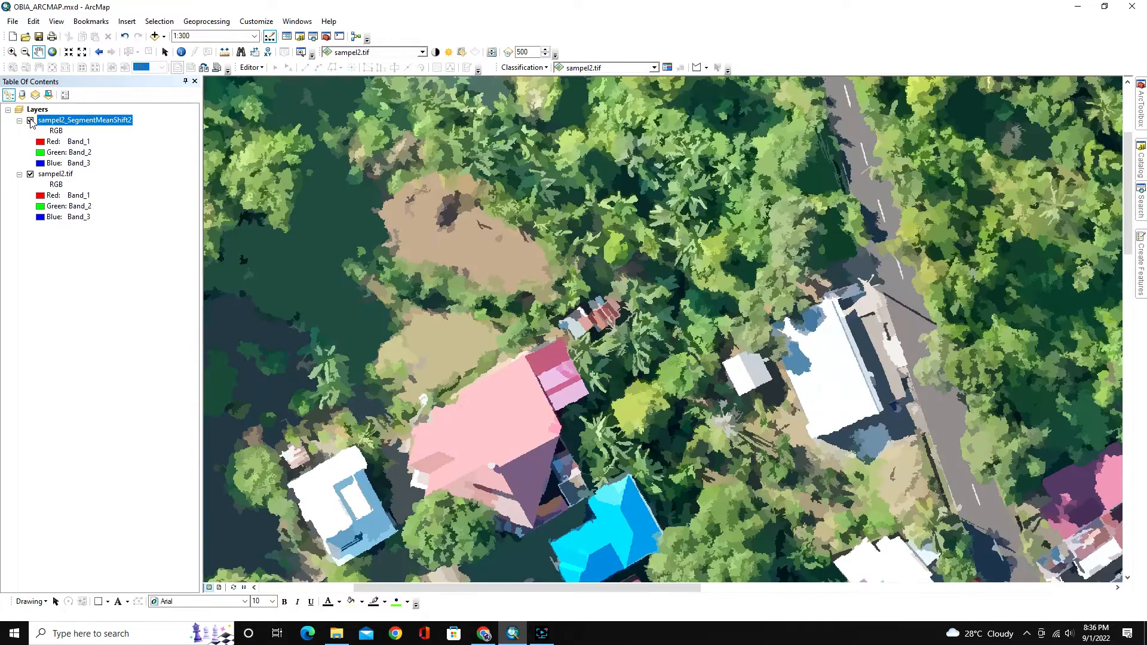
{"action": "left_click_drag", "start_coordinate": [355, 252], "coordinate": [425, 261]}
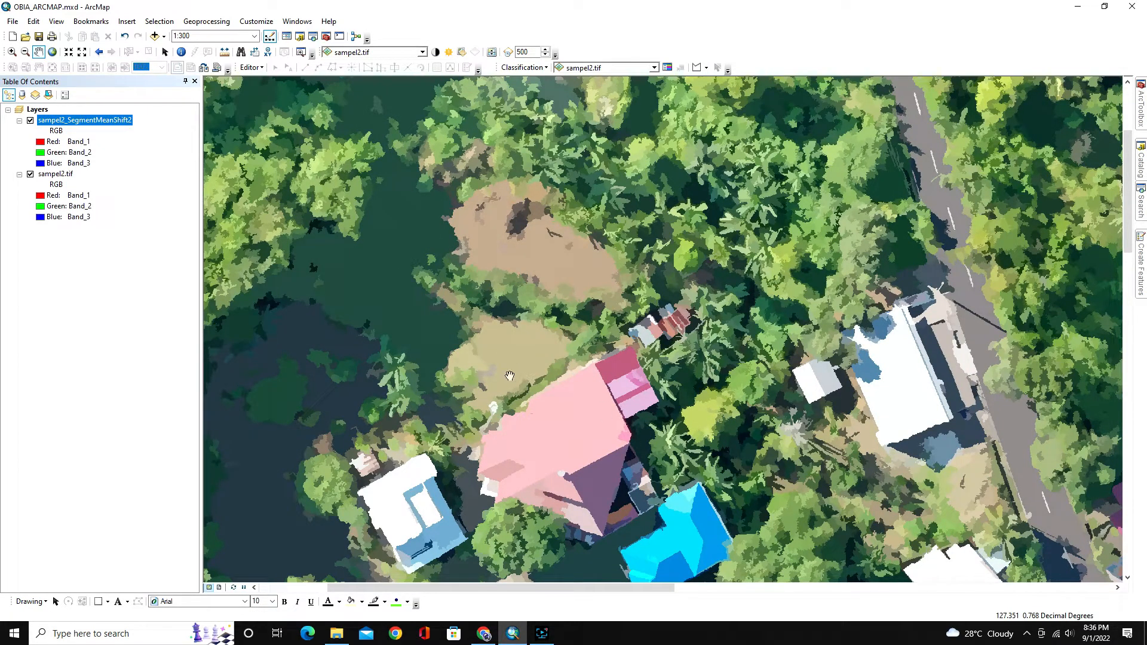
{"action": "scroll", "coordinate": [501, 341], "scroll_direction": "down", "scroll_amount": 2}
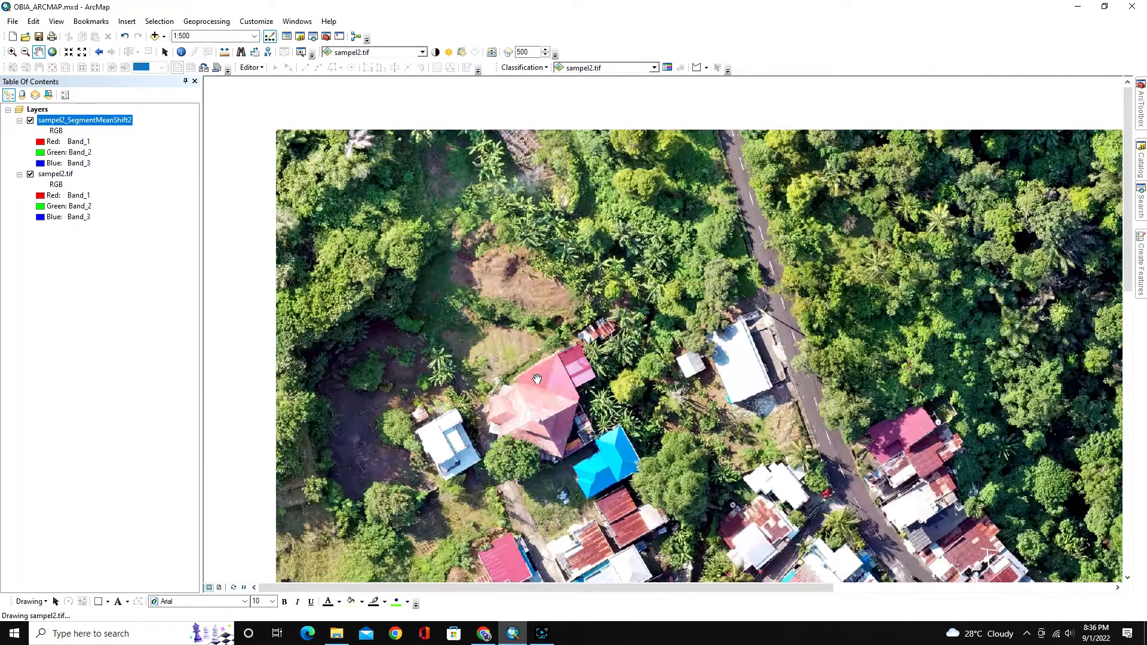
- Make sampel2_SegmentMeanShift2 the effects layer and swipe it to compare the segmentation with the original image
{"action": "left_click", "coordinate": [423, 52]}
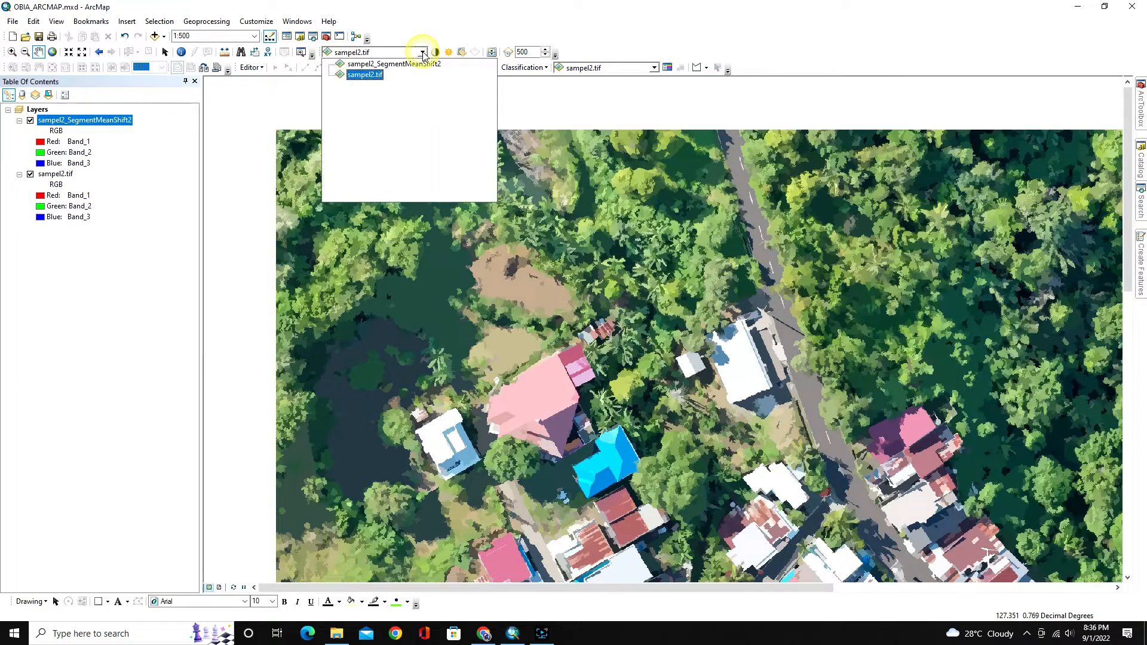
{"action": "left_click", "coordinate": [394, 65]}
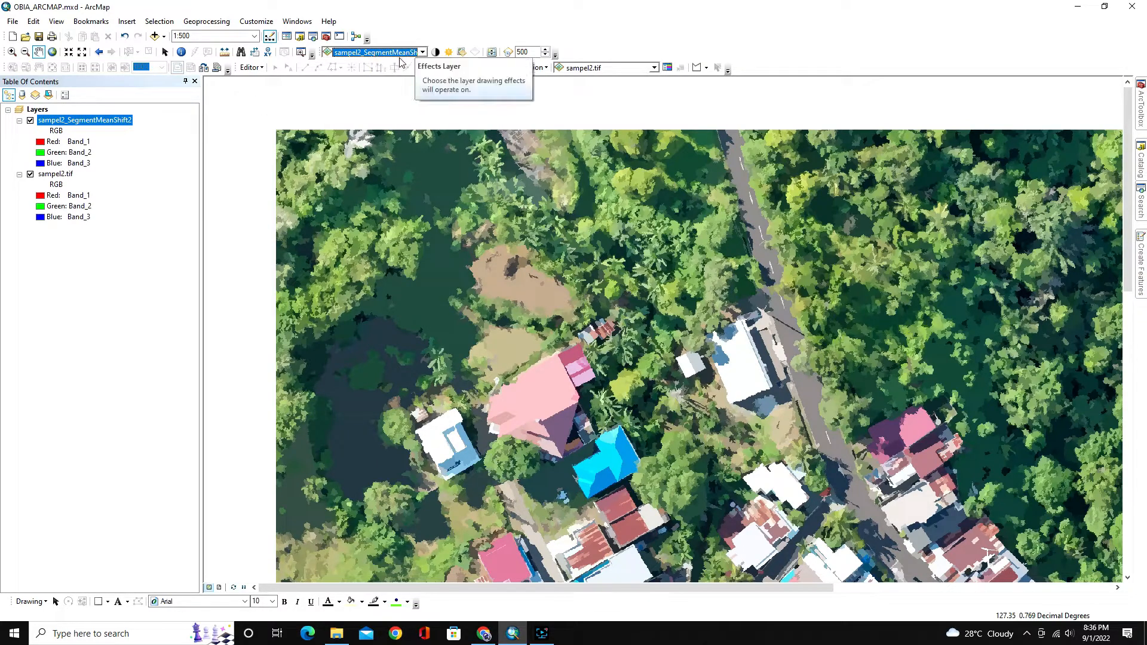
{"action": "left_click", "coordinate": [491, 52]}
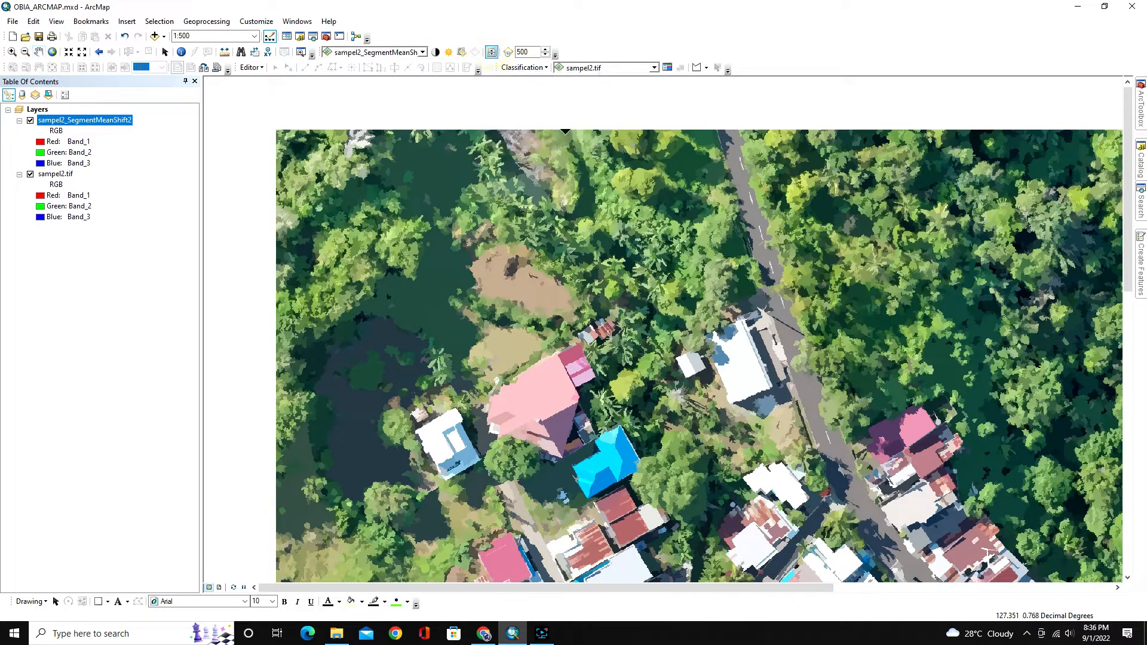
{"action": "left_click_drag", "start_coordinate": [563, 158], "coordinate": [620, 123]}
- Zoom to the full extent of the sampel2_SegmentMeanShift2 layer and leave the Swipe tool
{"action": "left_click", "coordinate": [105, 119]}
{"action": "right_click", "coordinate": [105, 113]}
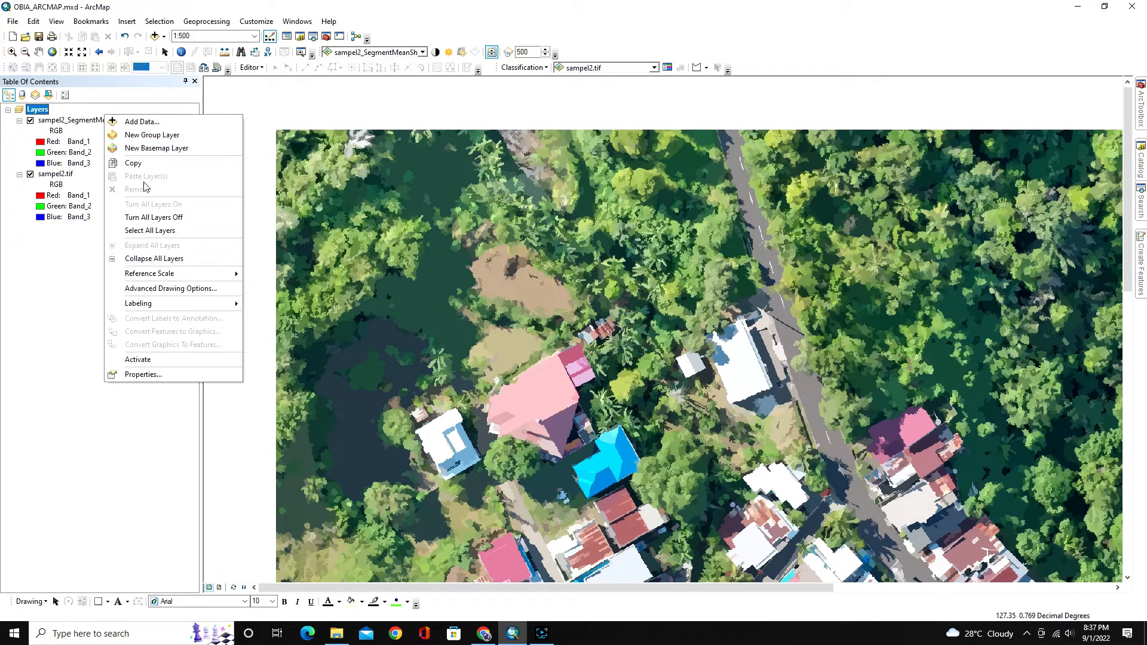
{"action": "right_click", "coordinate": [86, 120]}
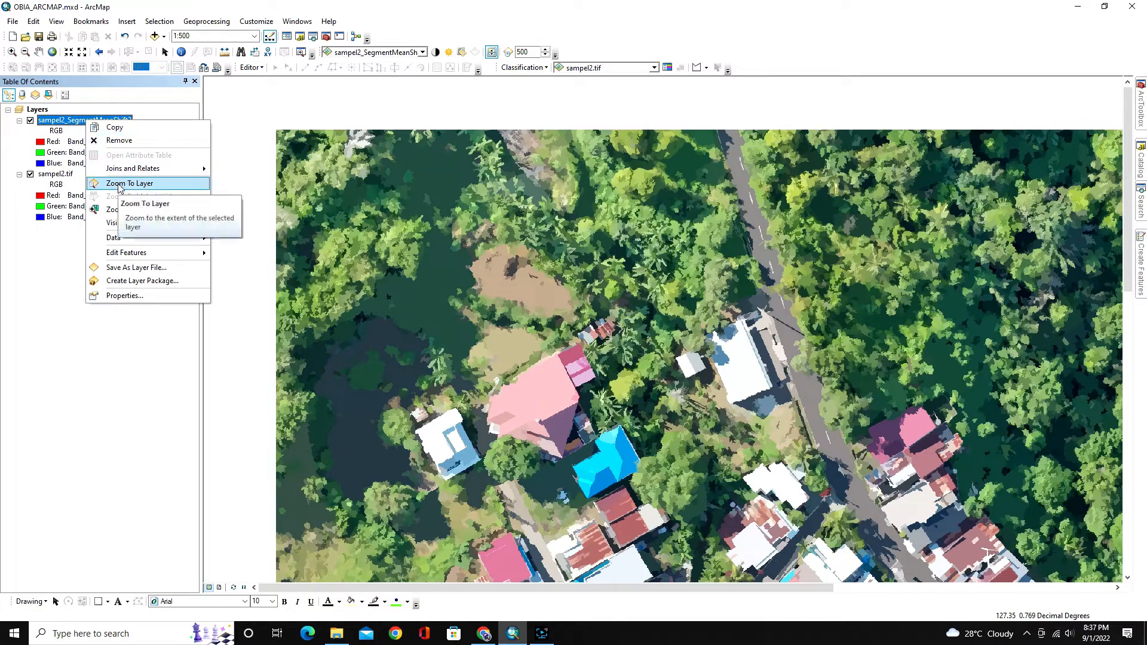
{"action": "left_click", "coordinate": [131, 183]}
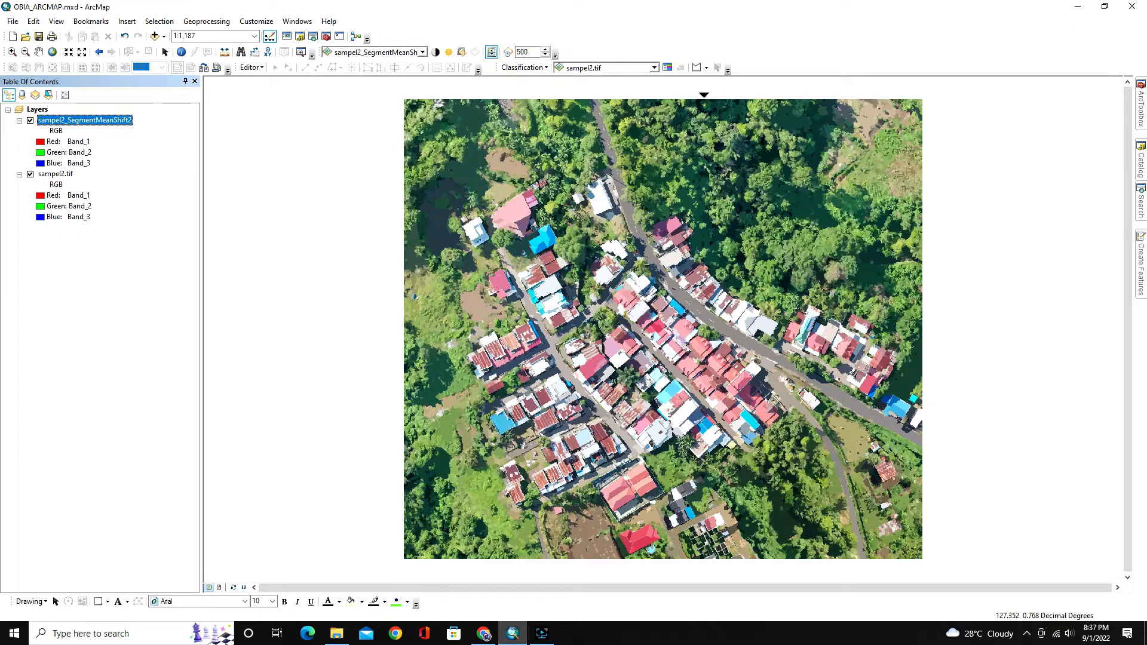
{"action": "left_click", "coordinate": [165, 52]}
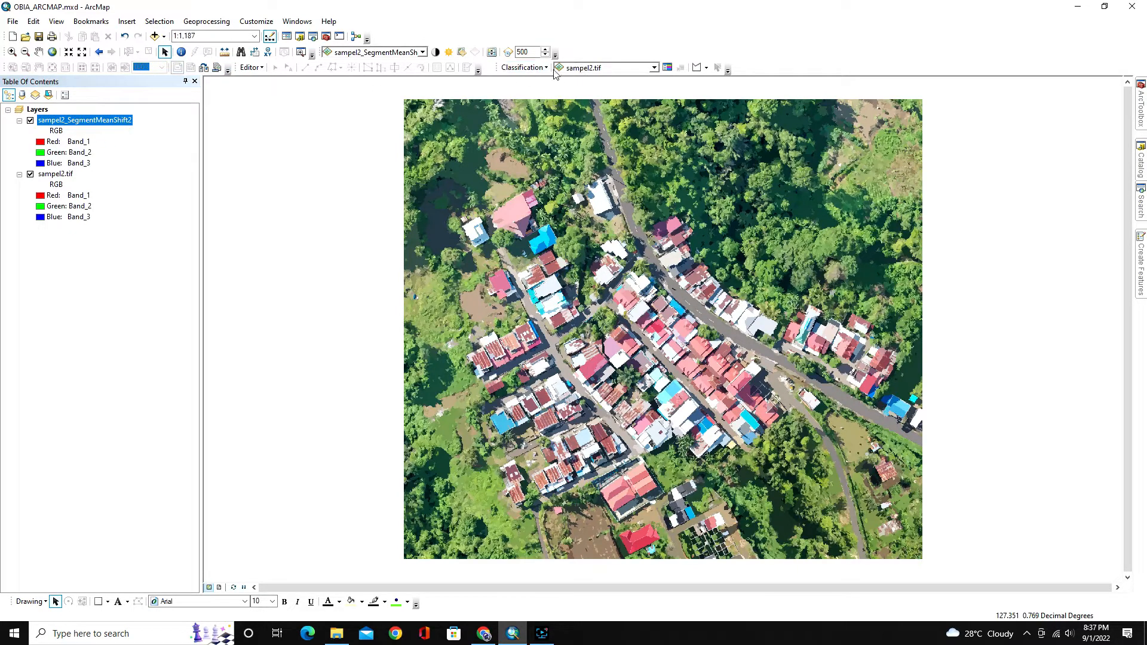
- Activate rectangle drawing for training samples and open the Training Sample Manager, placing it beside the image
{"action": "left_click", "coordinate": [706, 68]}
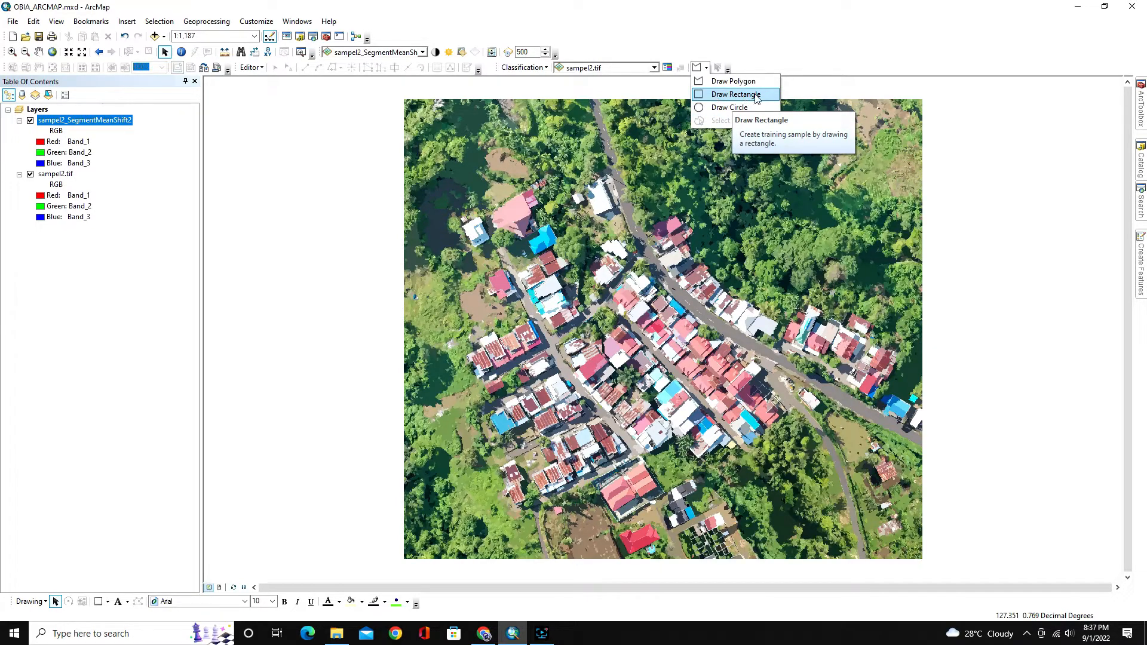
{"action": "left_click", "coordinate": [720, 95]}
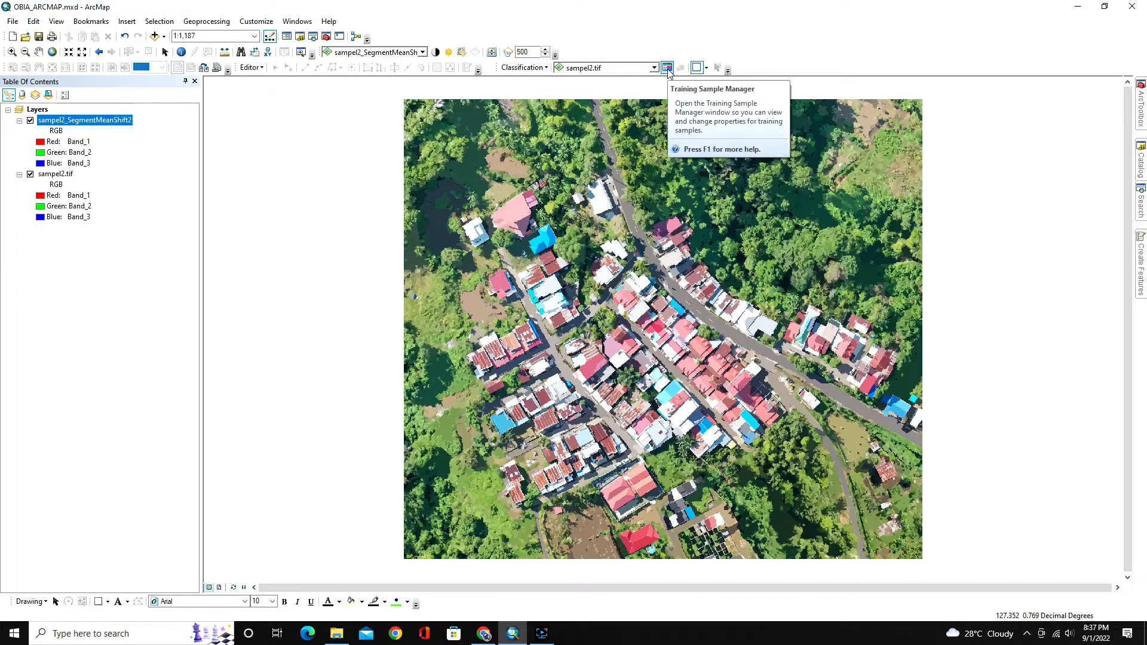
{"action": "left_click", "coordinate": [667, 68]}
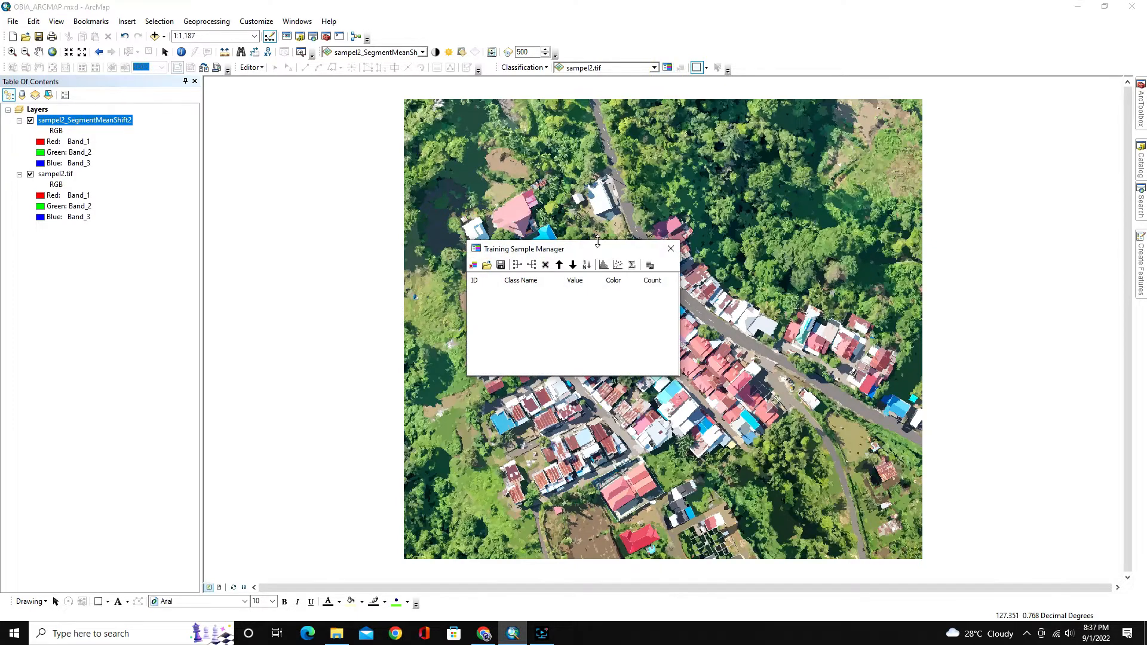
{"action": "left_click_drag", "start_coordinate": [598, 245], "coordinate": [316, 209]}
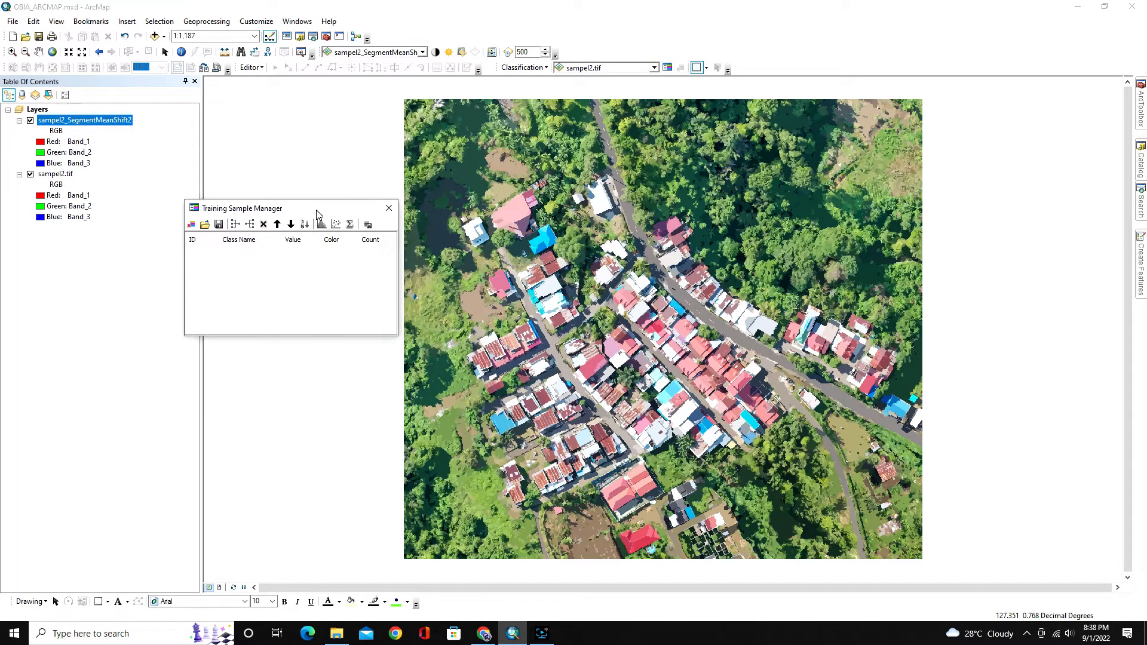
- Hide the sampel2.tif layer and draw four small rectangular training samples on the tree canopy east of the road
{"action": "scroll", "coordinate": [658, 109], "scroll_direction": "down", "scroll_amount": 3}
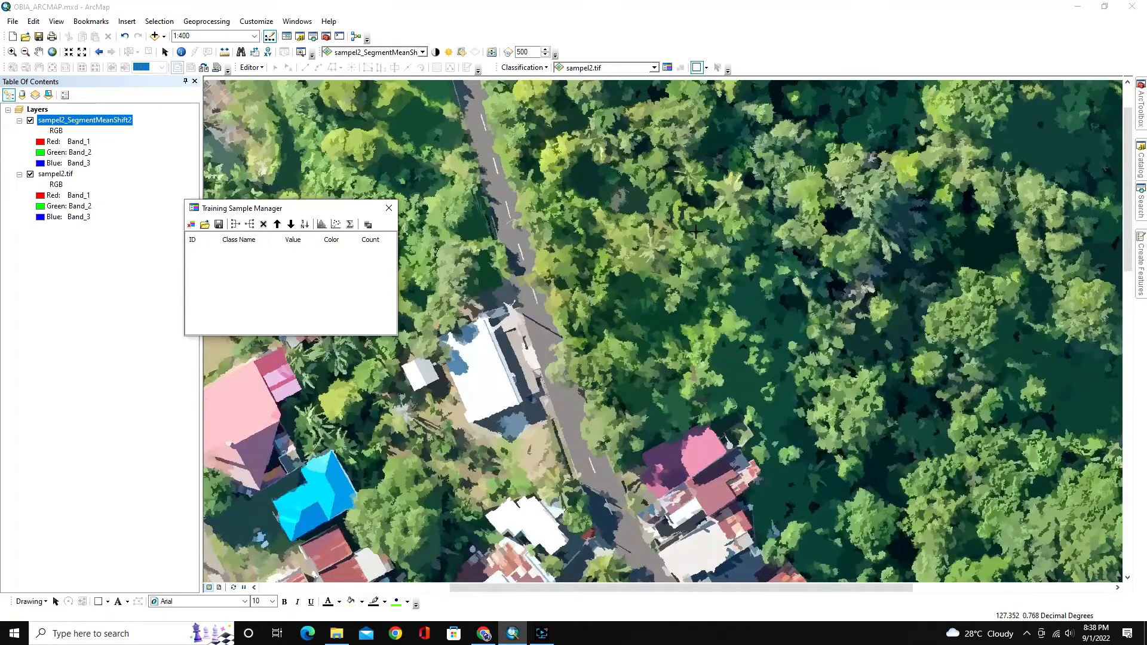
{"action": "left_click", "coordinate": [29, 174]}
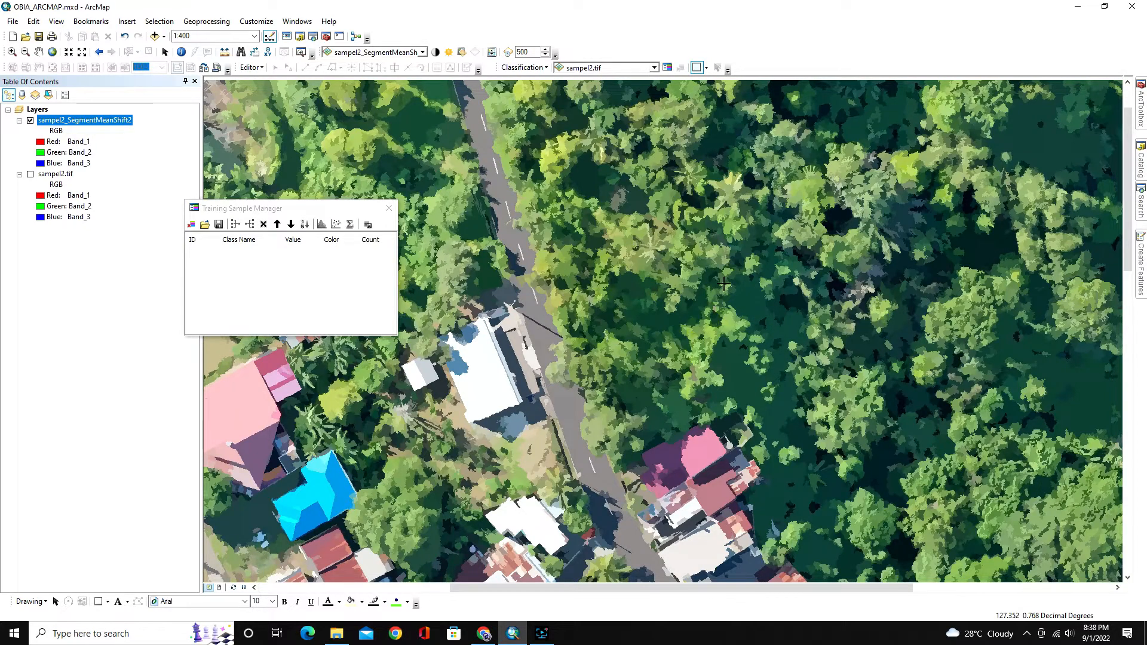
{"action": "left_click", "coordinate": [650, 238]}
{"action": "left_click", "coordinate": [659, 258]}
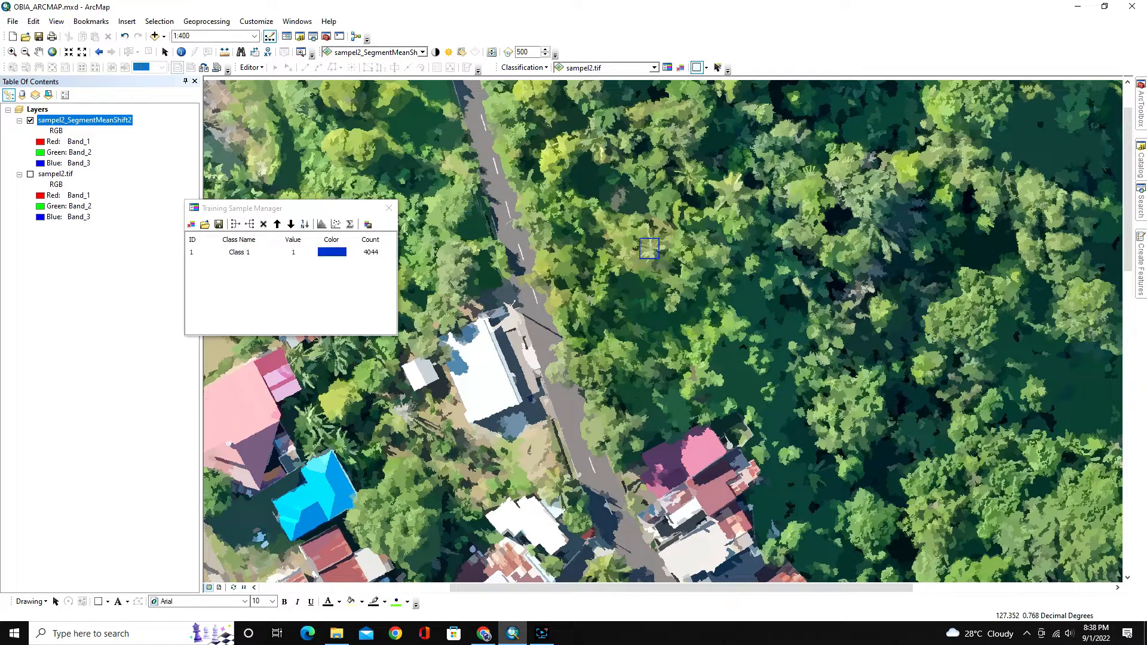
{"action": "left_click", "coordinate": [848, 400]}
{"action": "left_click", "coordinate": [867, 424]}
{"action": "left_click", "coordinate": [1006, 518]}
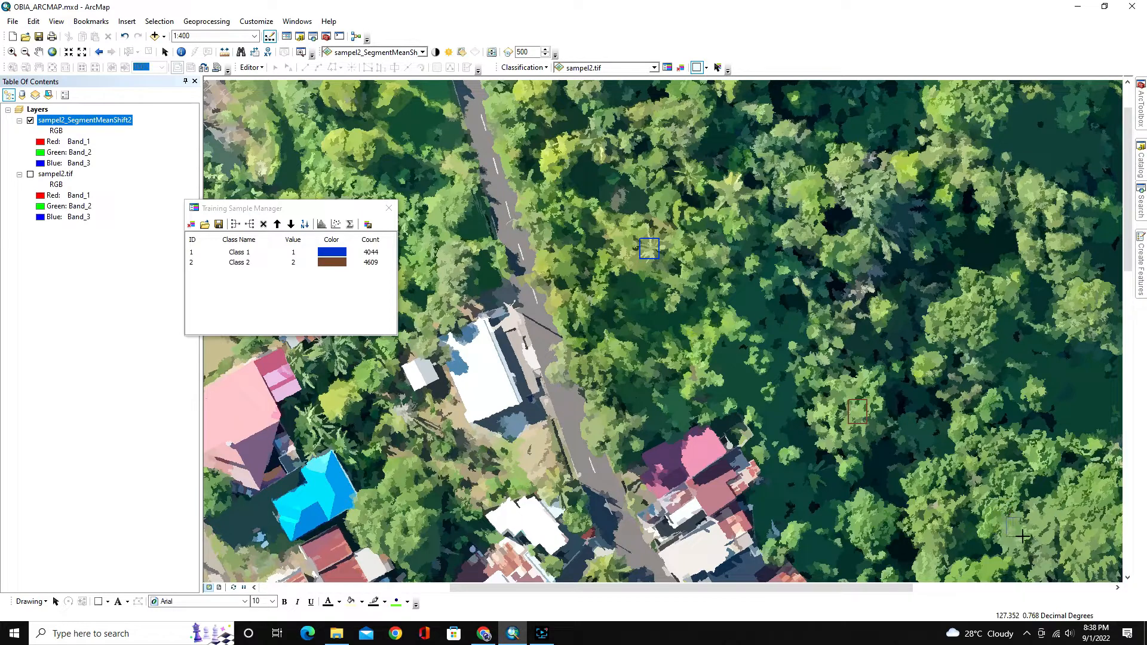
{"action": "left_click", "coordinate": [1024, 537]}
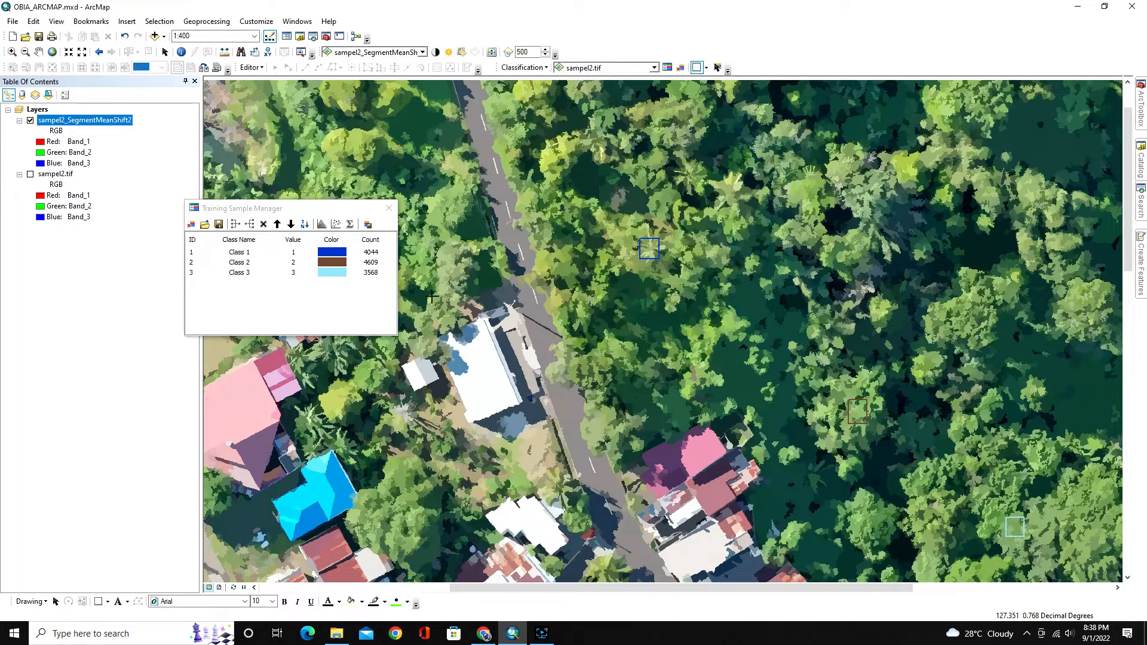
{"action": "left_click_drag", "start_coordinate": [966, 307], "coordinate": [982, 323]}
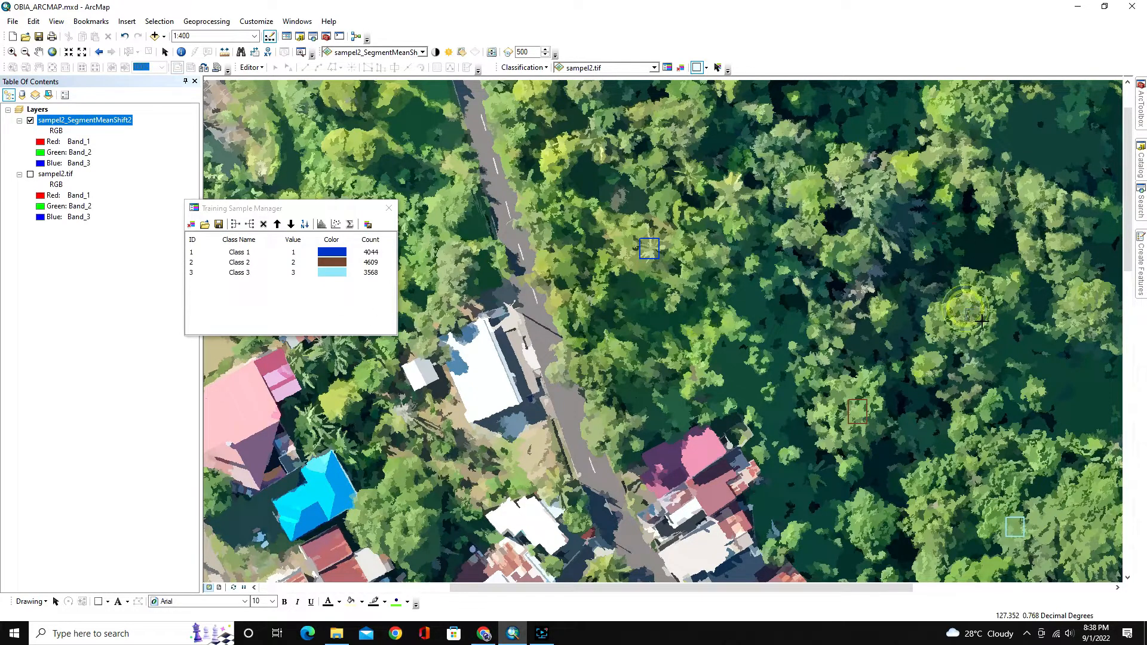
- Draw two more rectangular vegetation samples, one on the trees near the image's northwest corner and one in the eastern forest
{"action": "scroll", "coordinate": [939, 224], "scroll_direction": "up", "scroll_amount": 1}
{"action": "scroll", "coordinate": [948, 174], "scroll_direction": "up", "scroll_amount": 1}
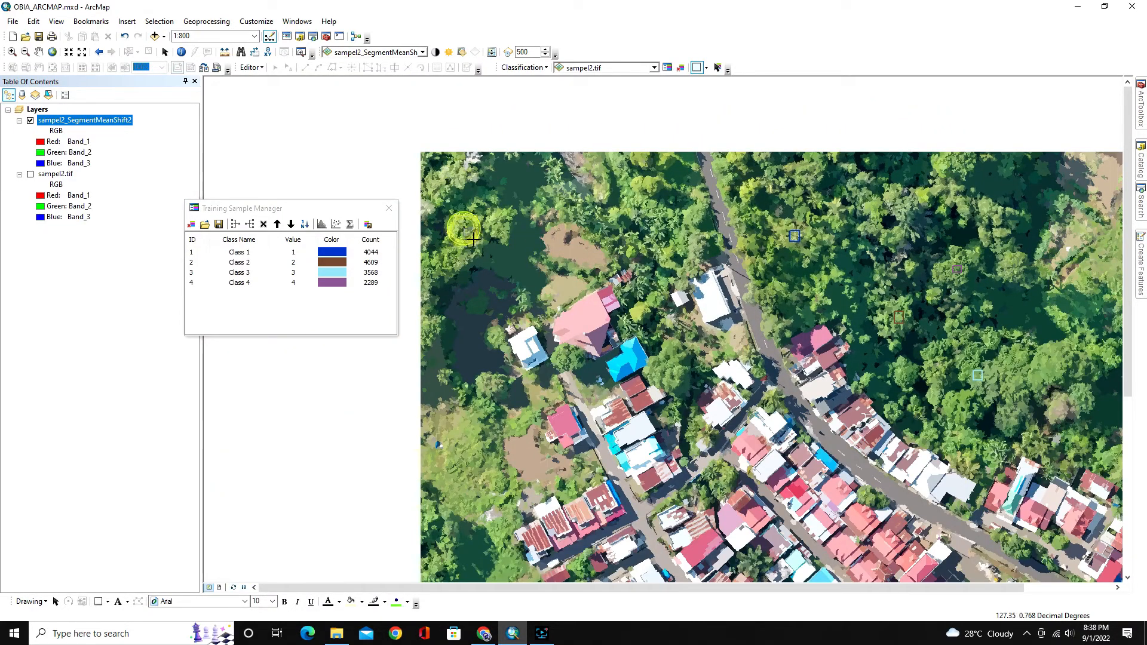
{"action": "left_click_drag", "start_coordinate": [463, 228], "coordinate": [476, 240]}
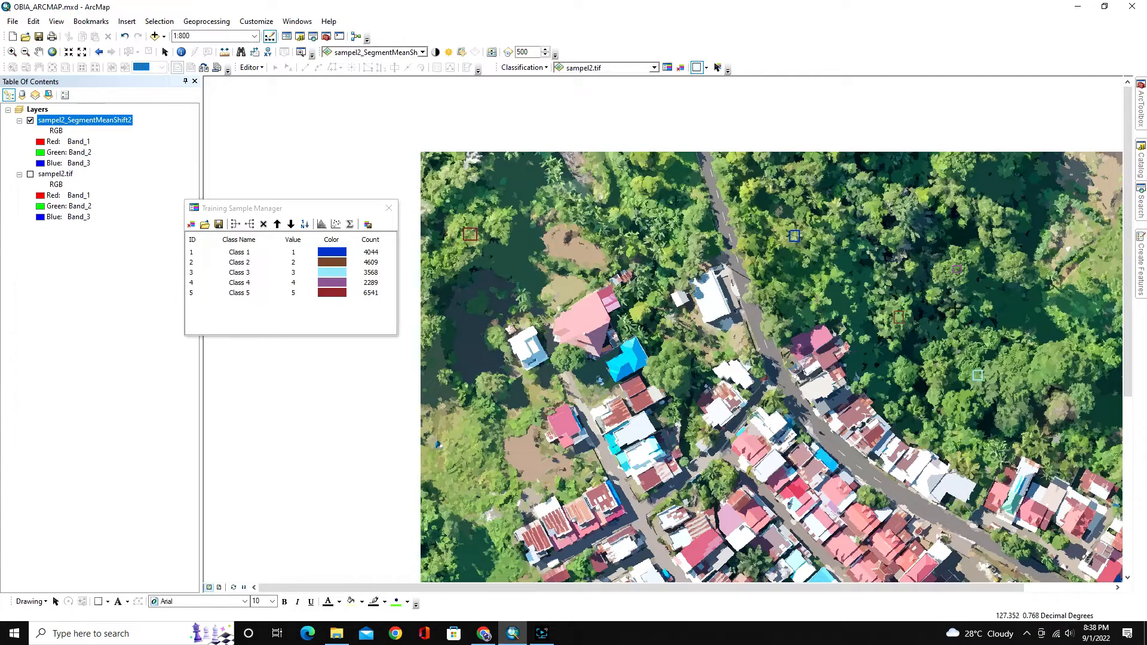
{"action": "left_click_drag", "start_coordinate": [1041, 364], "coordinate": [1056, 380]}
{"action": "scroll", "coordinate": [776, 281], "scroll_direction": "up", "scroll_amount": 4}
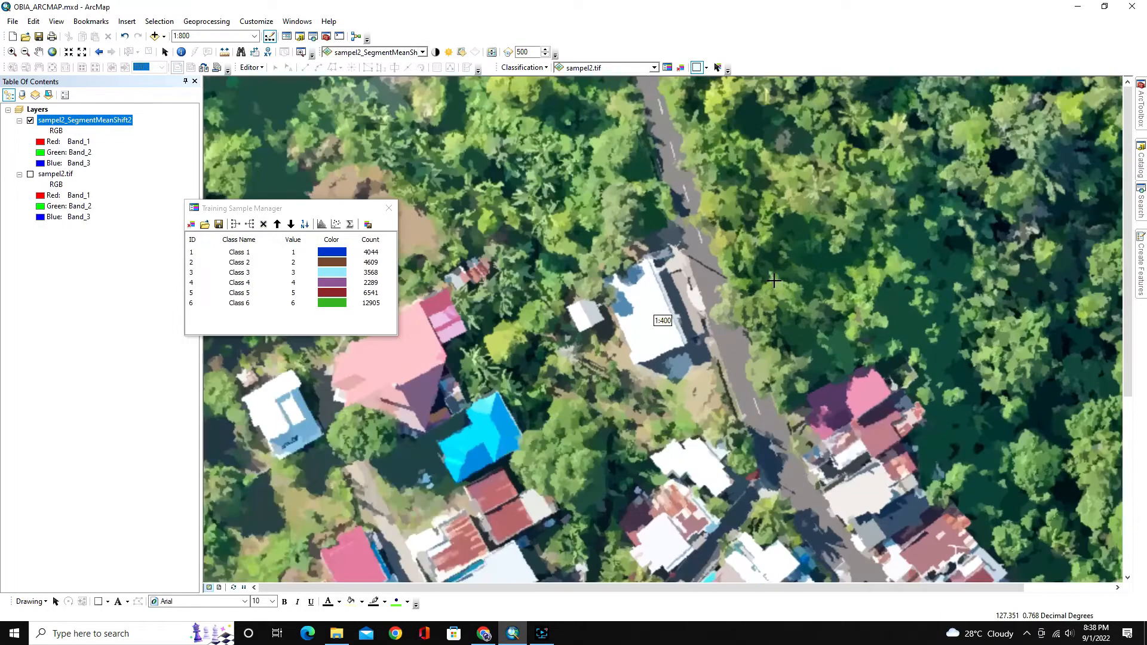
- Draw rectangular vegetation samples on the trees just east of the road and on the tree beside the blue-roofed house
{"action": "left_click_drag", "start_coordinate": [780, 314], "coordinate": [822, 370]}
{"action": "scroll", "coordinate": [837, 216], "scroll_direction": "down", "scroll_amount": 2}
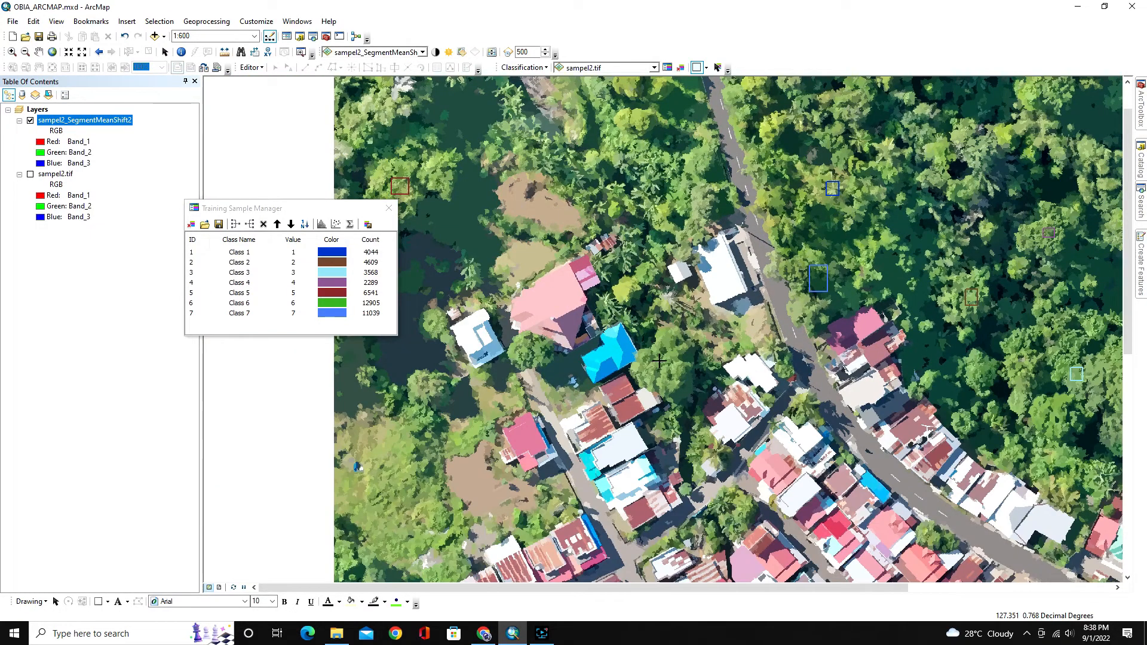
{"action": "left_click_drag", "start_coordinate": [660, 361], "coordinate": [679, 380]}
{"action": "left_click_drag", "start_coordinate": [975, 368], "coordinate": [984, 382]}
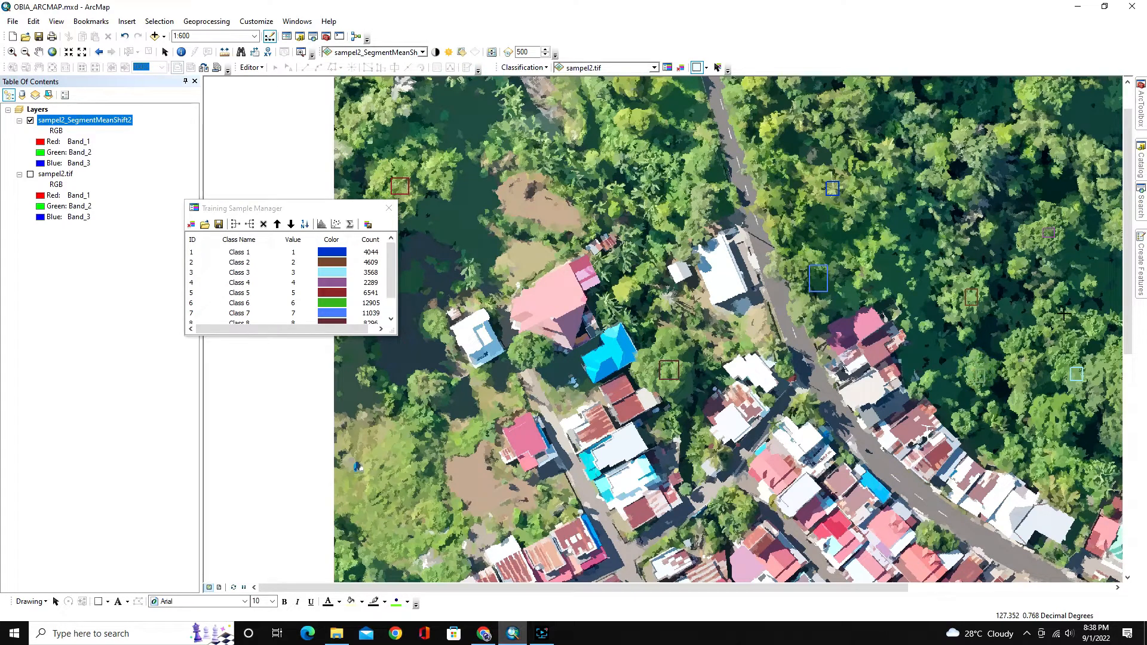
- Turn the sampel2.tif layer back on beneath the segmented raster
{"action": "left_click", "coordinate": [30, 174]}
{"action": "scroll", "coordinate": [955, 275], "scroll_direction": "down", "scroll_amount": 2}
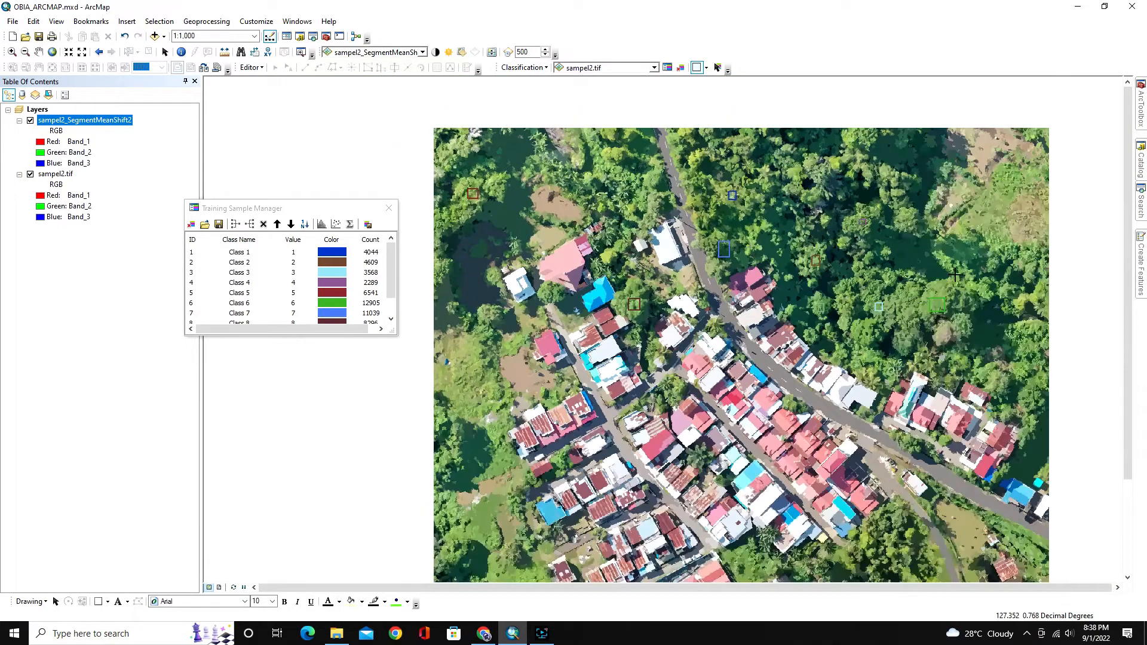
{"action": "scroll", "coordinate": [967, 295], "scroll_direction": "up", "scroll_amount": 2}
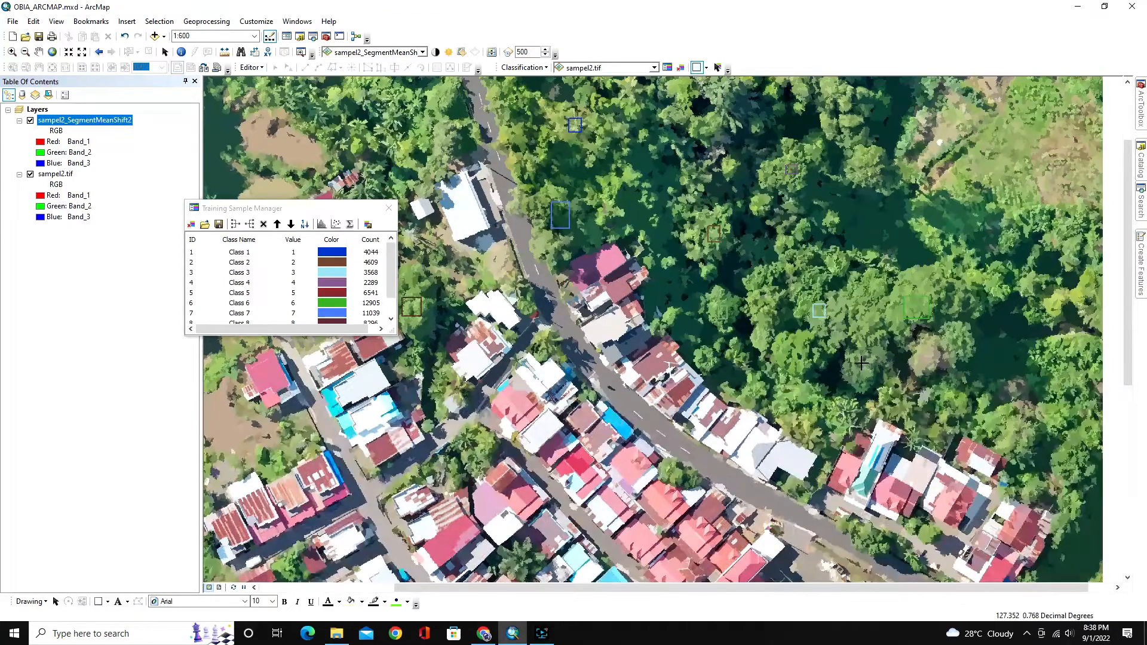
- Draw rectangular vegetation samples in the eastern forest and on the trees around the easternmost houses, checking the segmented raster against the original image
{"action": "left_click_drag", "start_coordinate": [858, 353], "coordinate": [871, 371]}
{"action": "scroll", "coordinate": [801, 265], "scroll_direction": "down", "scroll_amount": 2}
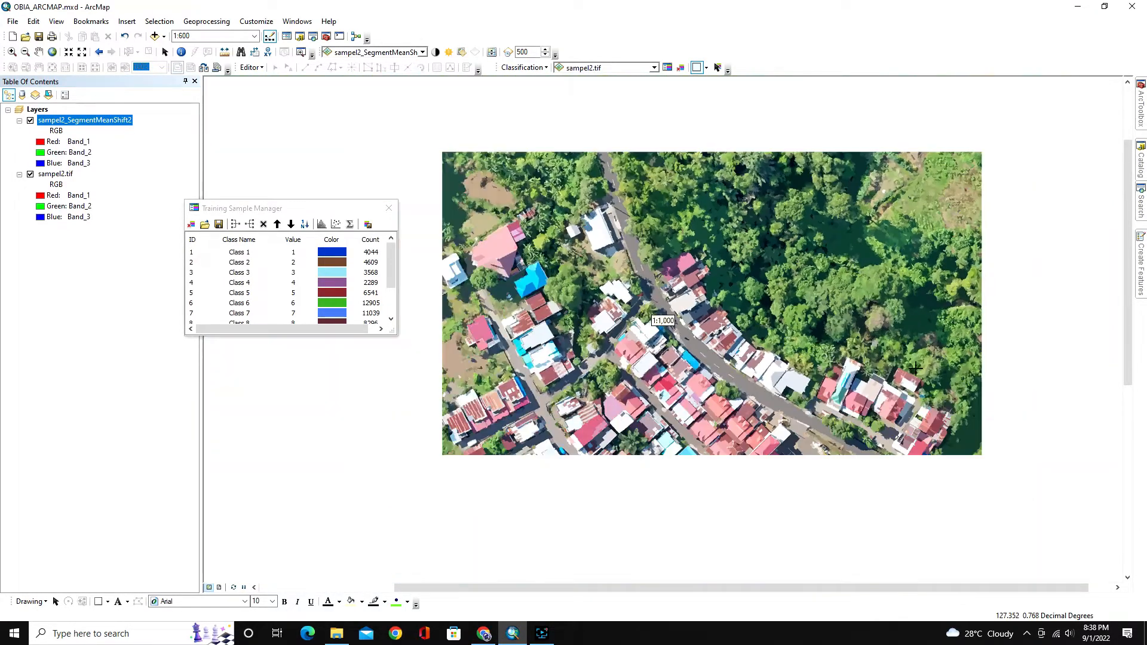
{"action": "scroll", "coordinate": [967, 430], "scroll_direction": "up", "scroll_amount": 3}
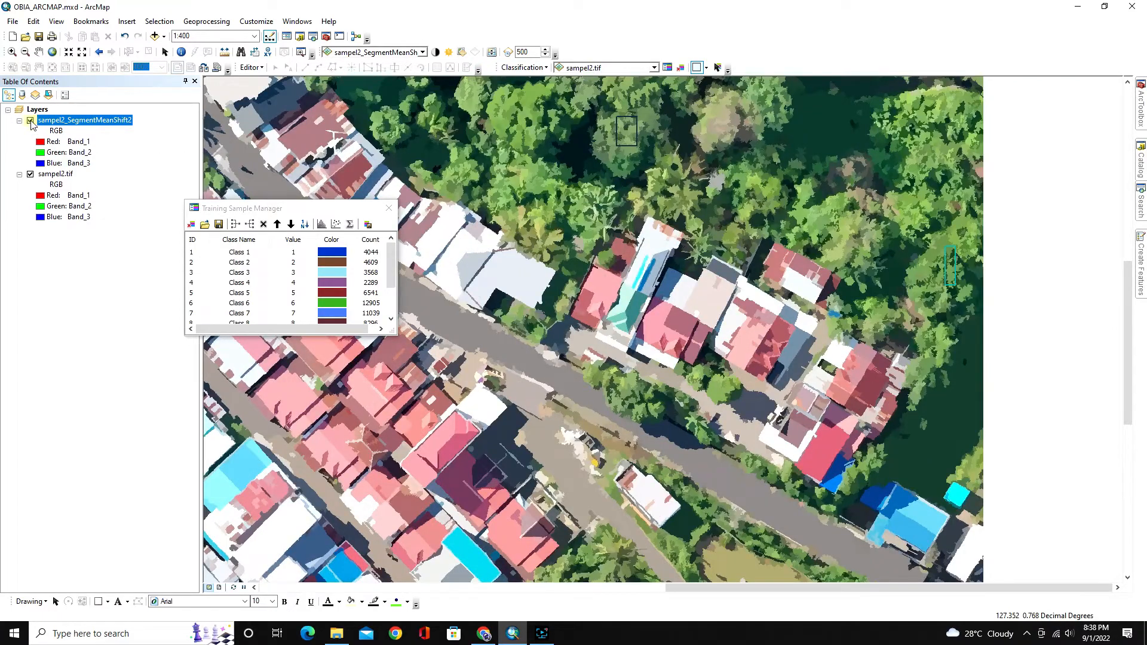
{"action": "left_click", "coordinate": [30, 121]}
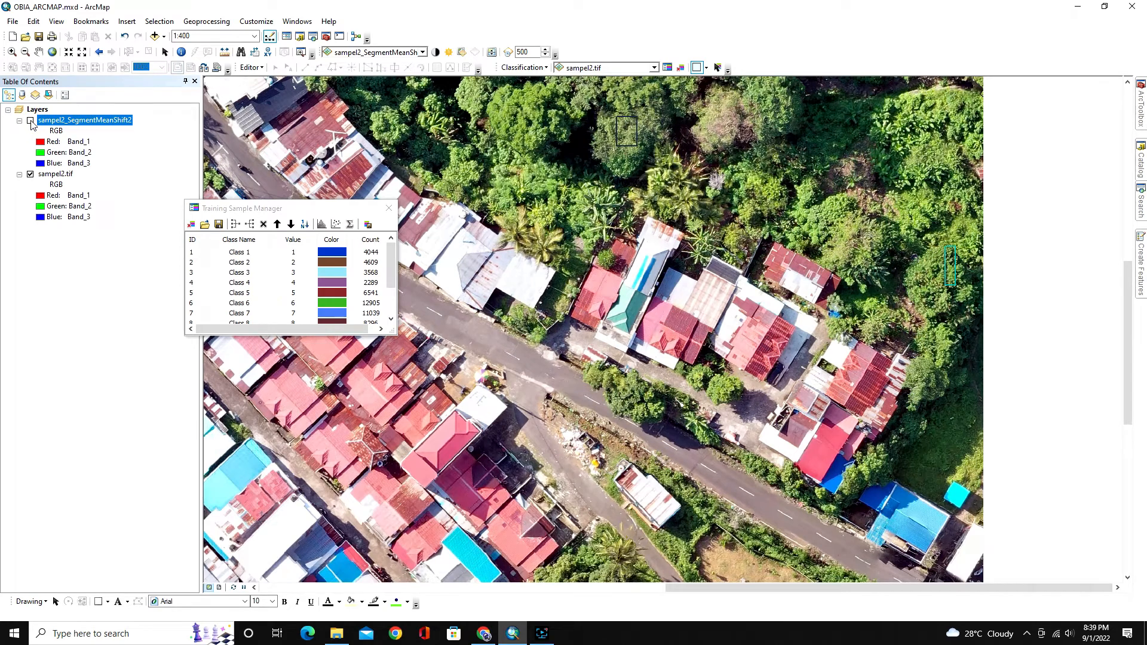
{"action": "left_click", "coordinate": [31, 120]}
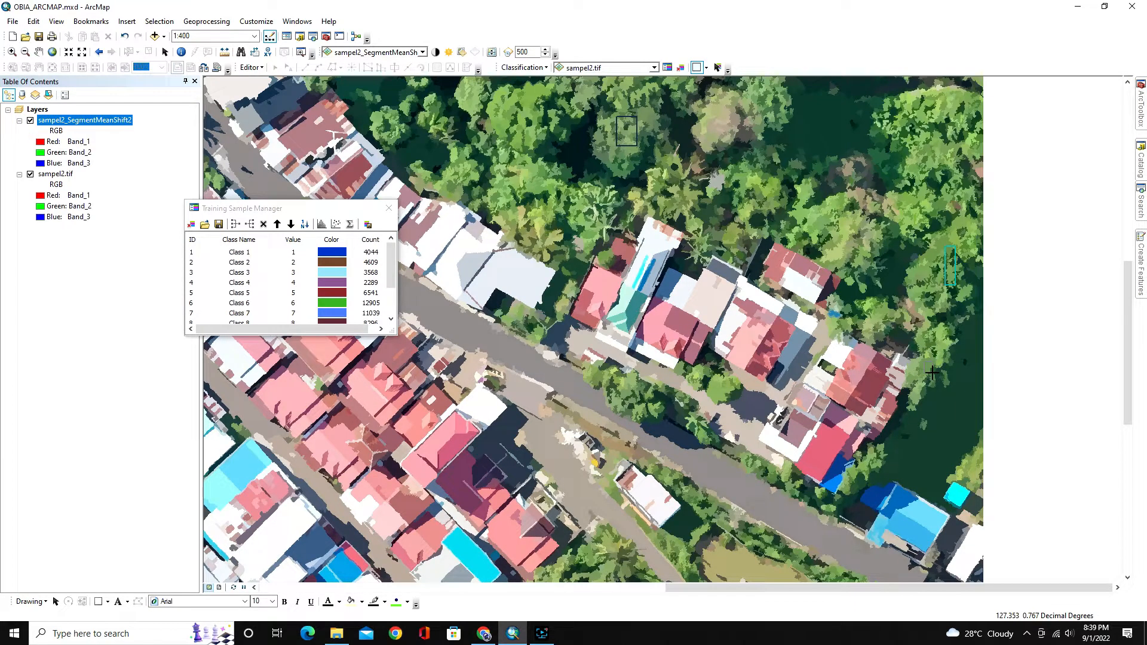
{"action": "left_click_drag", "start_coordinate": [932, 373], "coordinate": [932, 373]}
{"action": "left_click_drag", "start_coordinate": [840, 241], "coordinate": [855, 257]}
- Draw two rectangular vegetation samples on the trees south of the road and one near the image's southwest corner
{"action": "scroll", "coordinate": [657, 295], "scroll_direction": "up", "scroll_amount": 3}
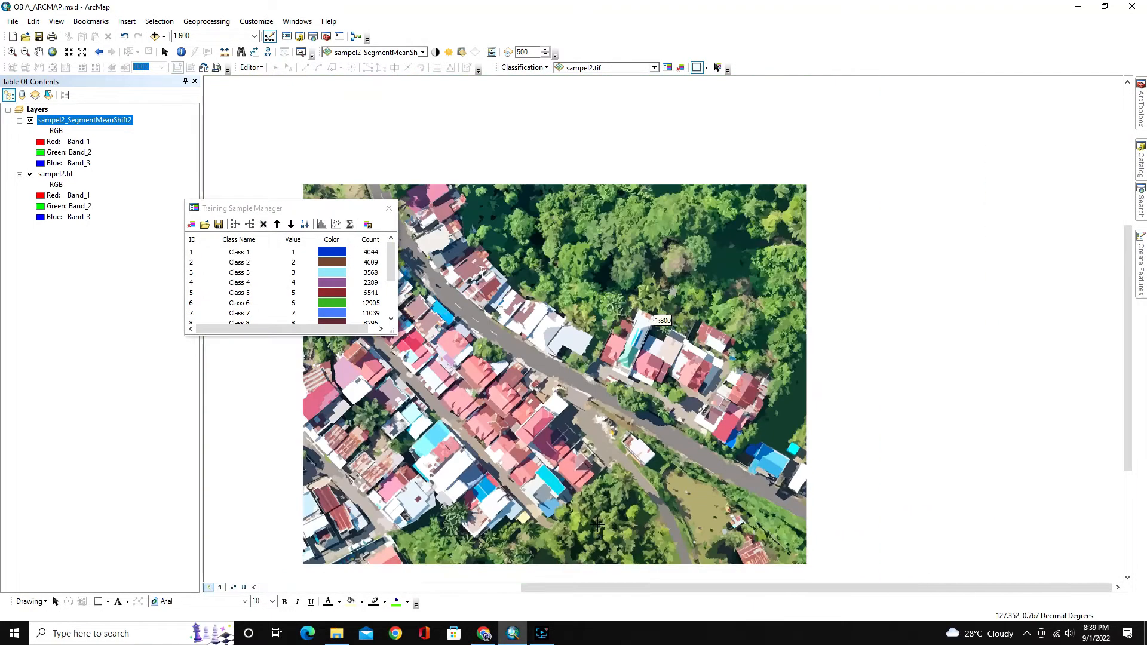
{"action": "left_click_drag", "start_coordinate": [610, 531], "coordinate": [614, 538]}
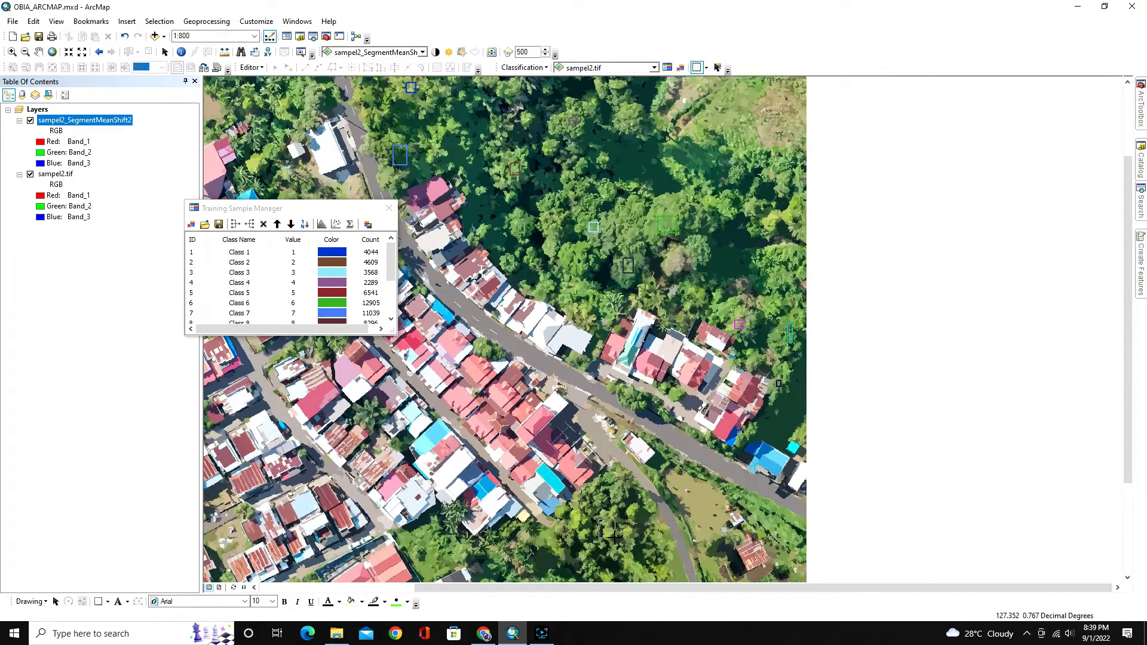
{"action": "left_click_drag", "start_coordinate": [608, 486], "coordinate": [618, 499]}
{"action": "left_click", "coordinate": [197, 253]}
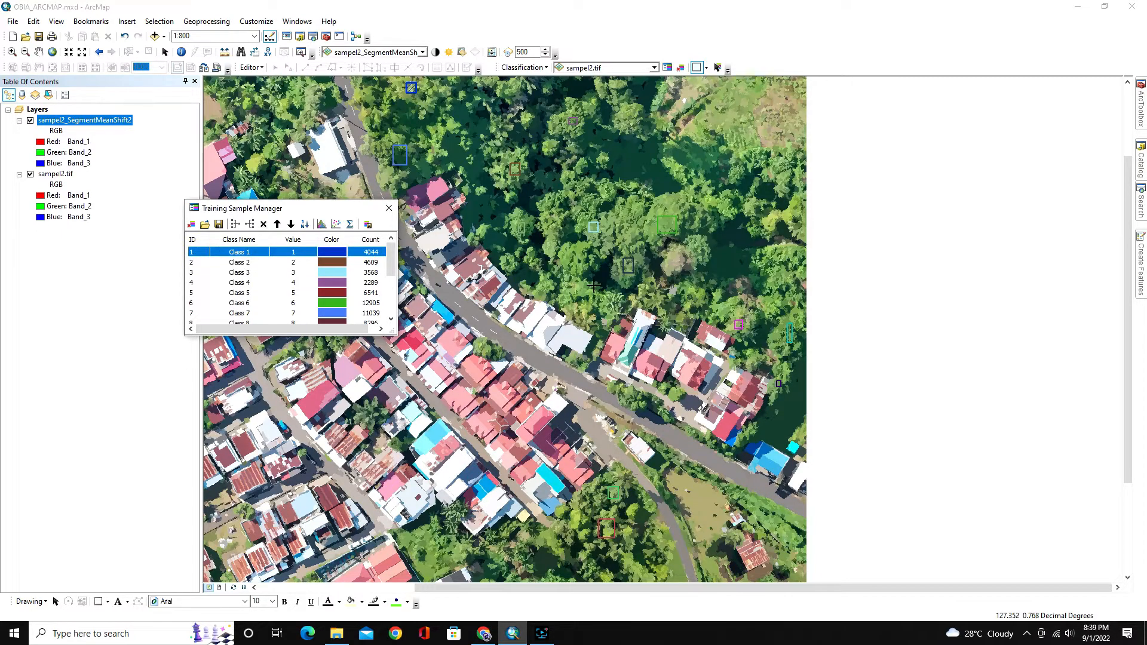
{"action": "scroll", "coordinate": [594, 286], "scroll_direction": "down", "scroll_amount": 2}
{"action": "scroll", "coordinate": [509, 415], "scroll_direction": "up", "scroll_amount": 1}
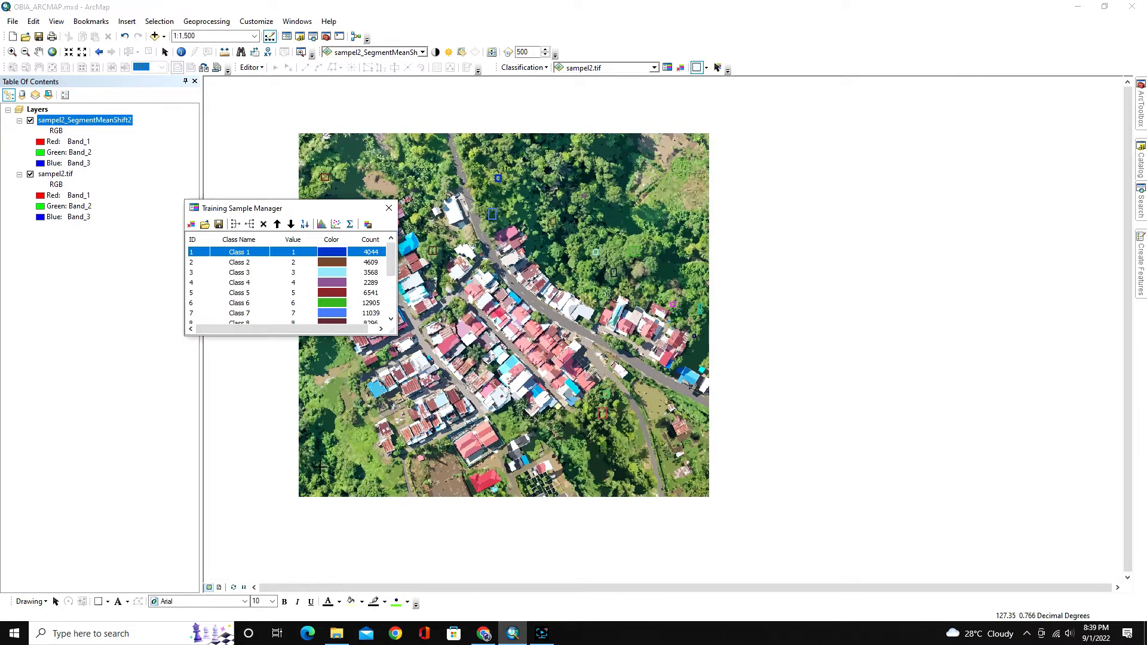
{"action": "scroll", "coordinate": [320, 467], "scroll_direction": "up", "scroll_amount": 1}
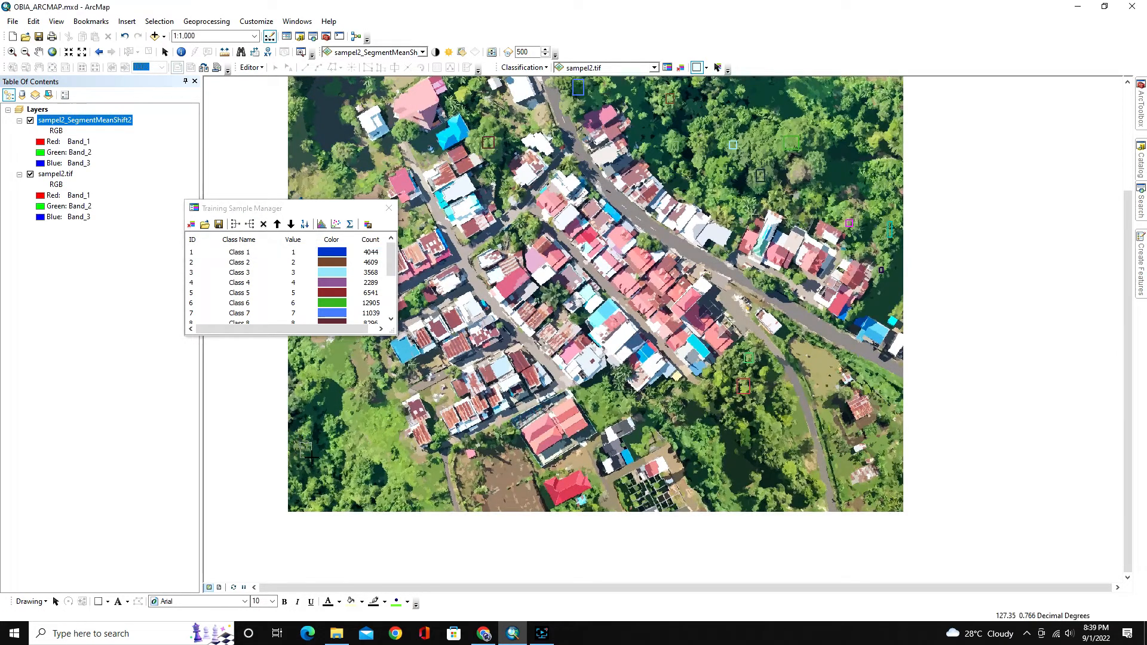
- Select training samples Class 1 through Class 16 and merge them into one class
{"action": "scroll", "coordinate": [236, 280], "scroll_direction": "down", "scroll_amount": 3}
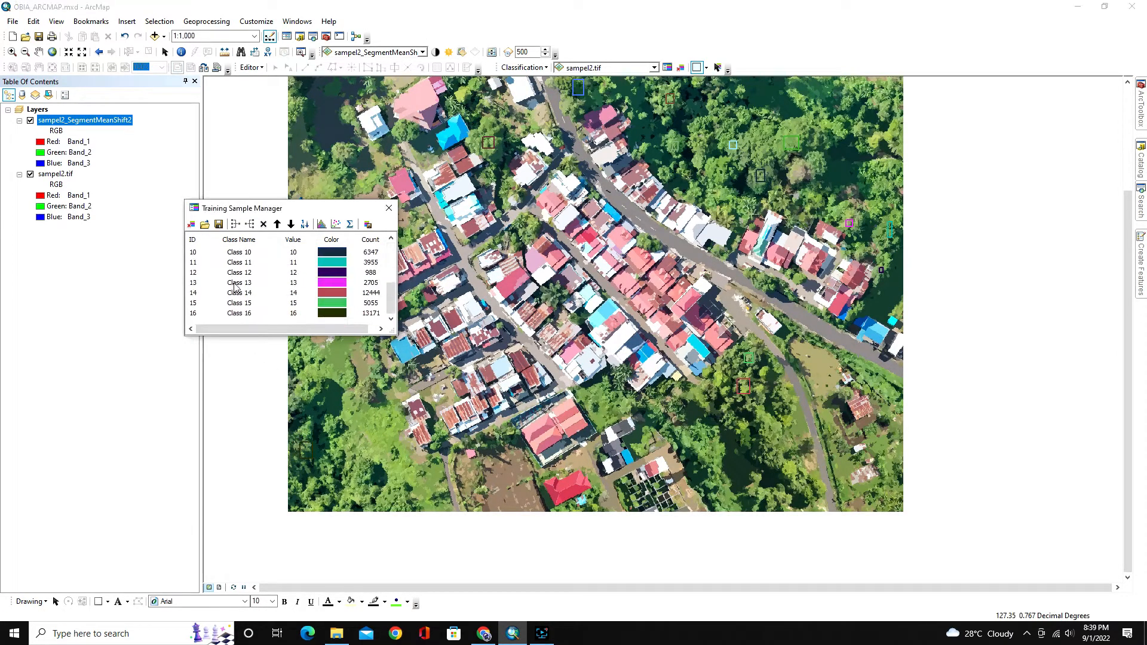
{"action": "scroll", "coordinate": [235, 287], "scroll_direction": "up", "scroll_amount": 3}
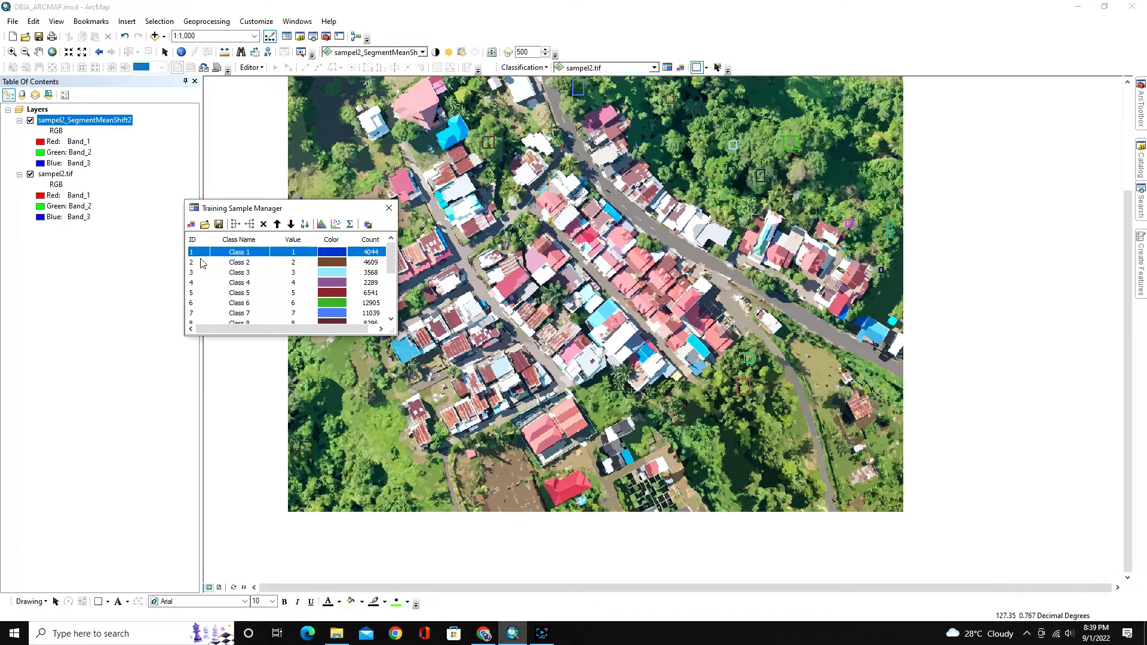
{"action": "scroll", "coordinate": [203, 262], "scroll_direction": "down", "scroll_amount": 3}
{"action": "scroll", "coordinate": [204, 261], "scroll_direction": "up", "scroll_amount": 3}
{"action": "scroll", "coordinate": [209, 266], "scroll_direction": "down", "scroll_amount": 3}
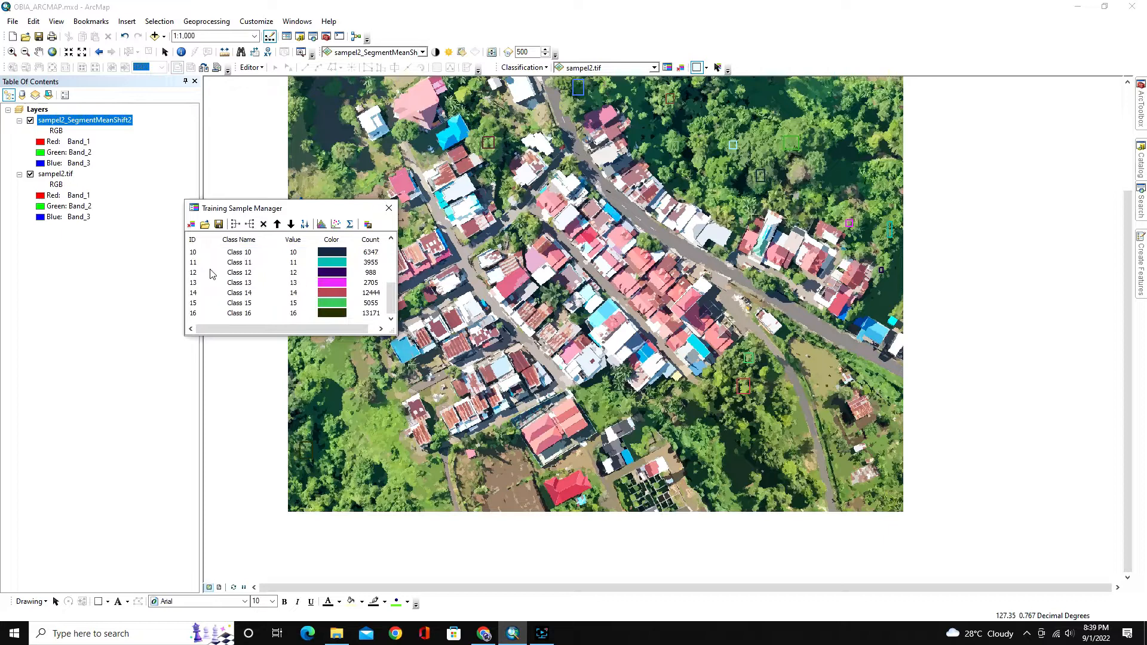
{"action": "left_click", "coordinate": [198, 315]}
{"action": "scroll", "coordinate": [199, 299], "scroll_direction": "up", "scroll_amount": 3}
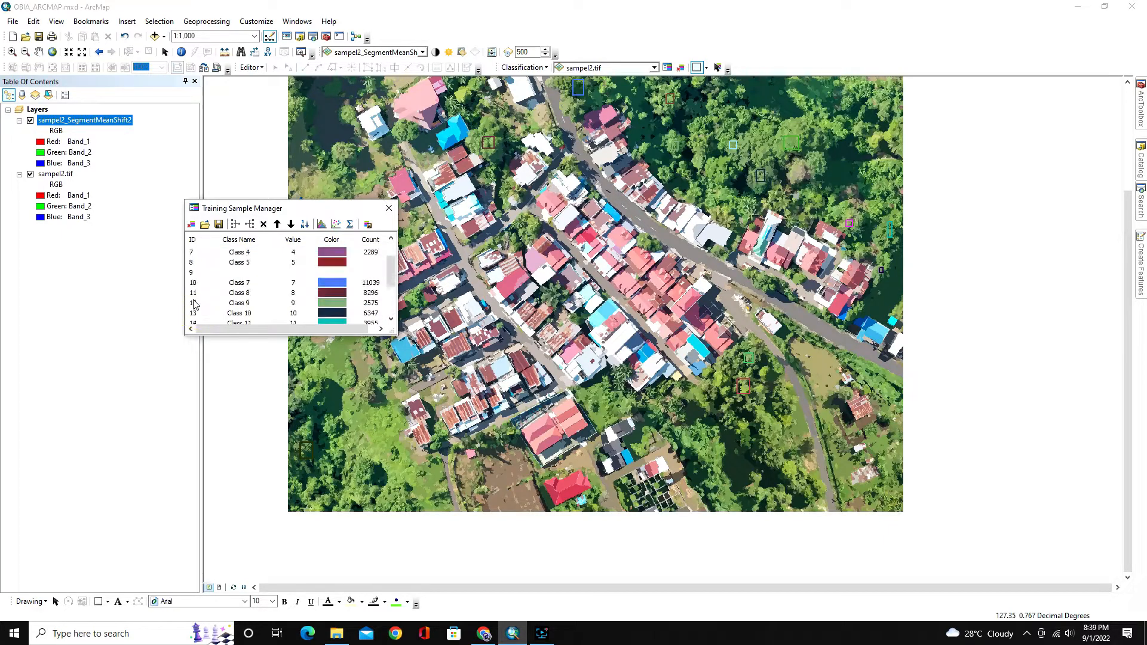
{"action": "left_click", "coordinate": [194, 256]}
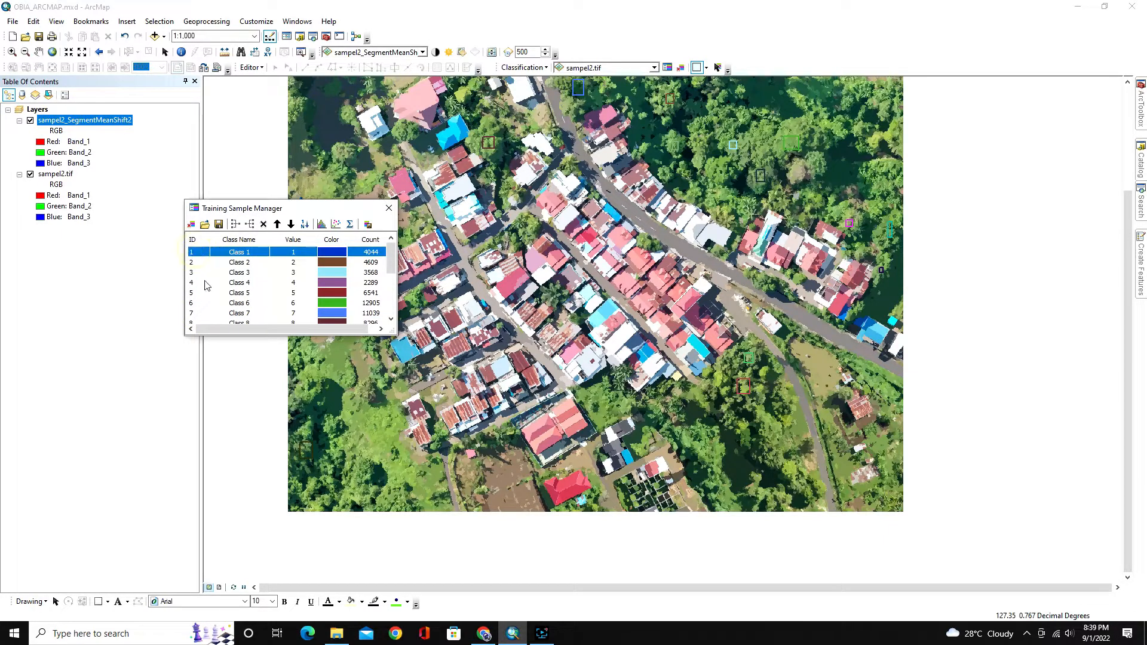
{"action": "scroll", "coordinate": [200, 292], "scroll_direction": "down", "scroll_amount": 3}
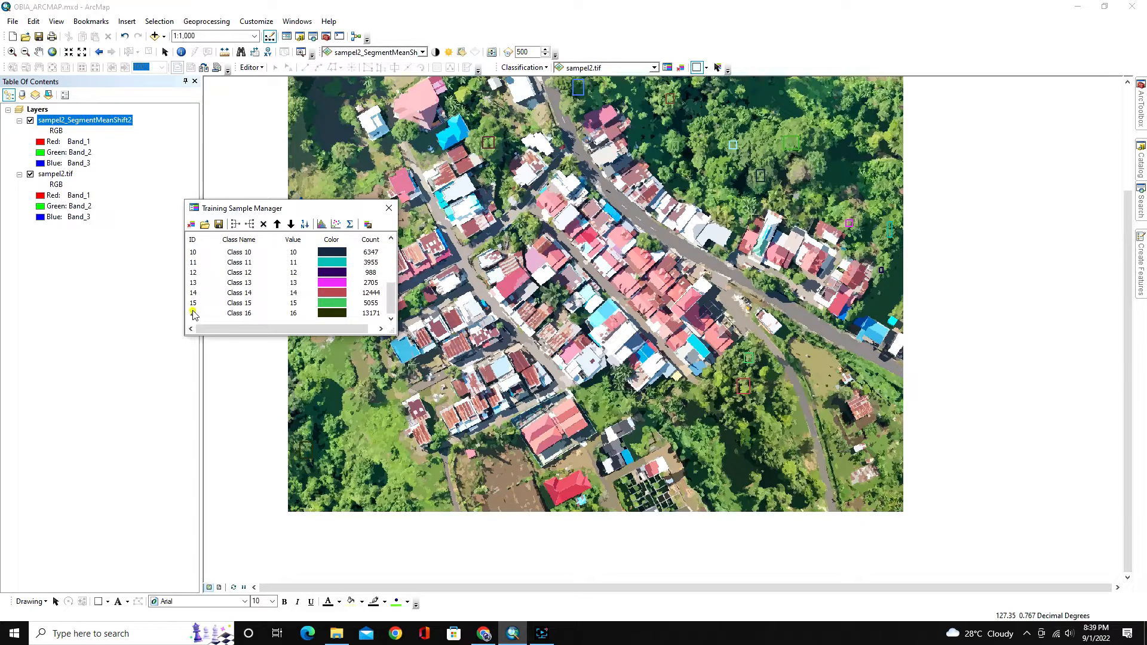
{"action": "left_click", "coordinate": [193, 315], "text": "shift"}
{"action": "scroll", "coordinate": [261, 262], "scroll_direction": "up", "scroll_amount": 3}
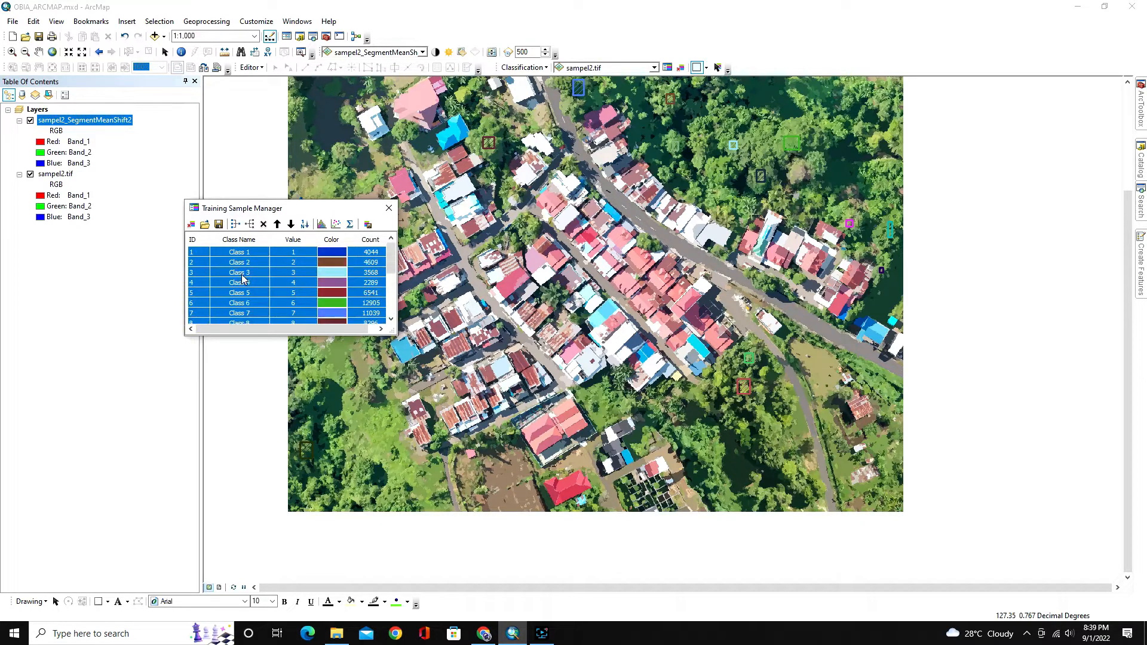
{"action": "left_click", "coordinate": [234, 224]}
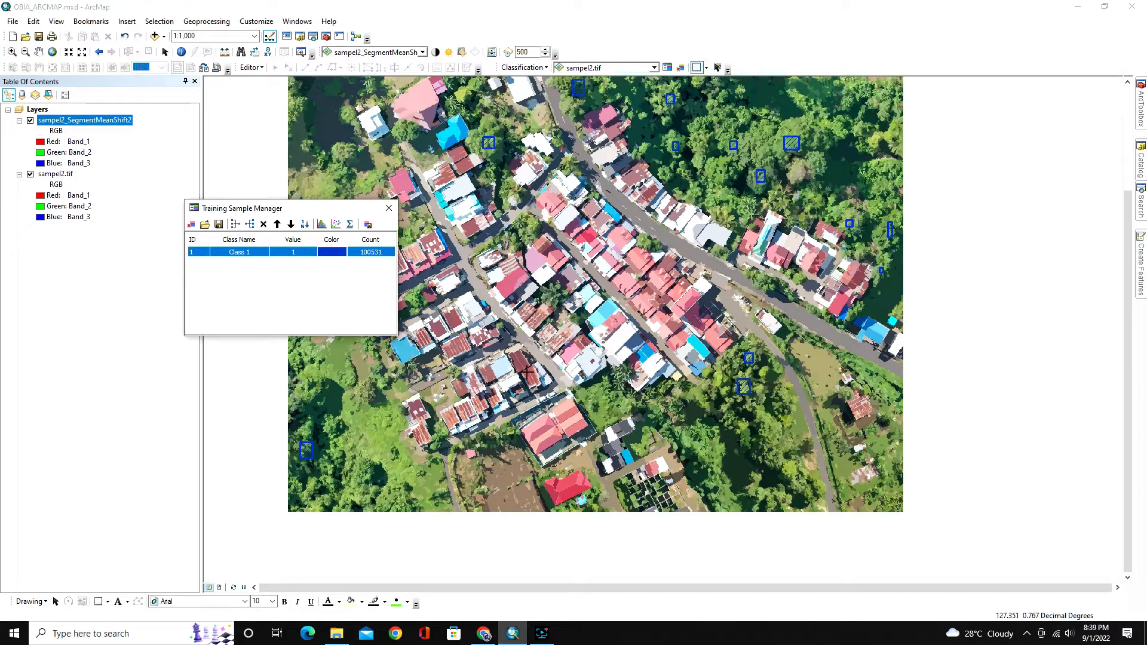
- Rename the merged class Vegetasi and change its color to bright green
{"action": "double_click", "coordinate": [256, 252]}
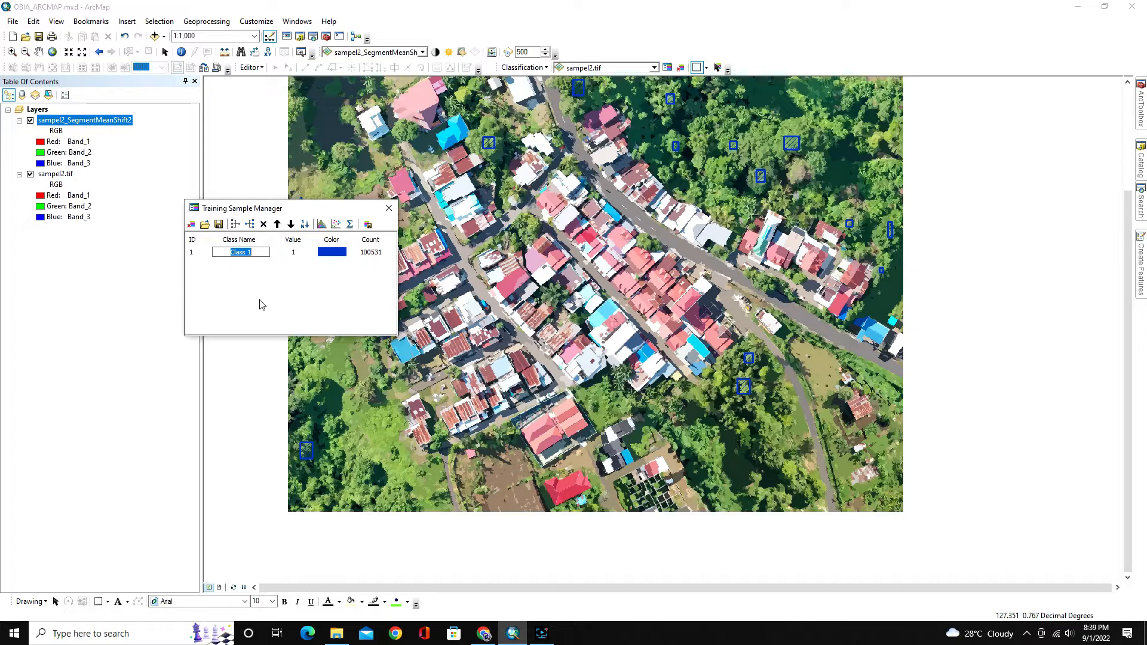
{"action": "type", "text": "Vegetasi"}
{"action": "left_click", "coordinate": [332, 255]}
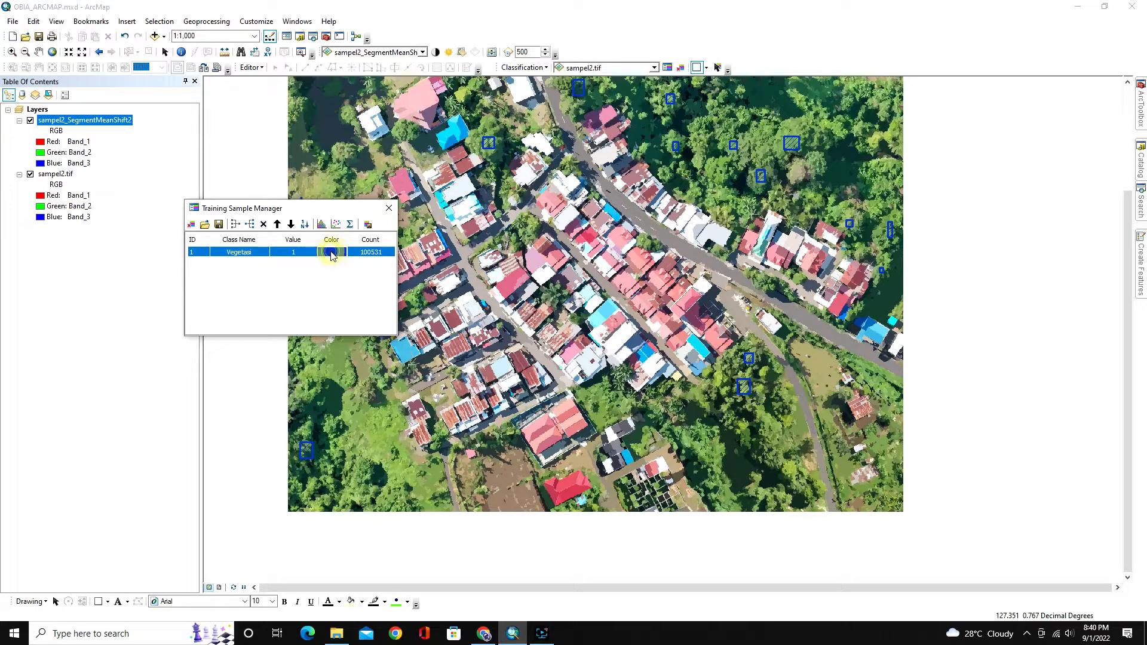
{"action": "left_click", "coordinate": [332, 255]}
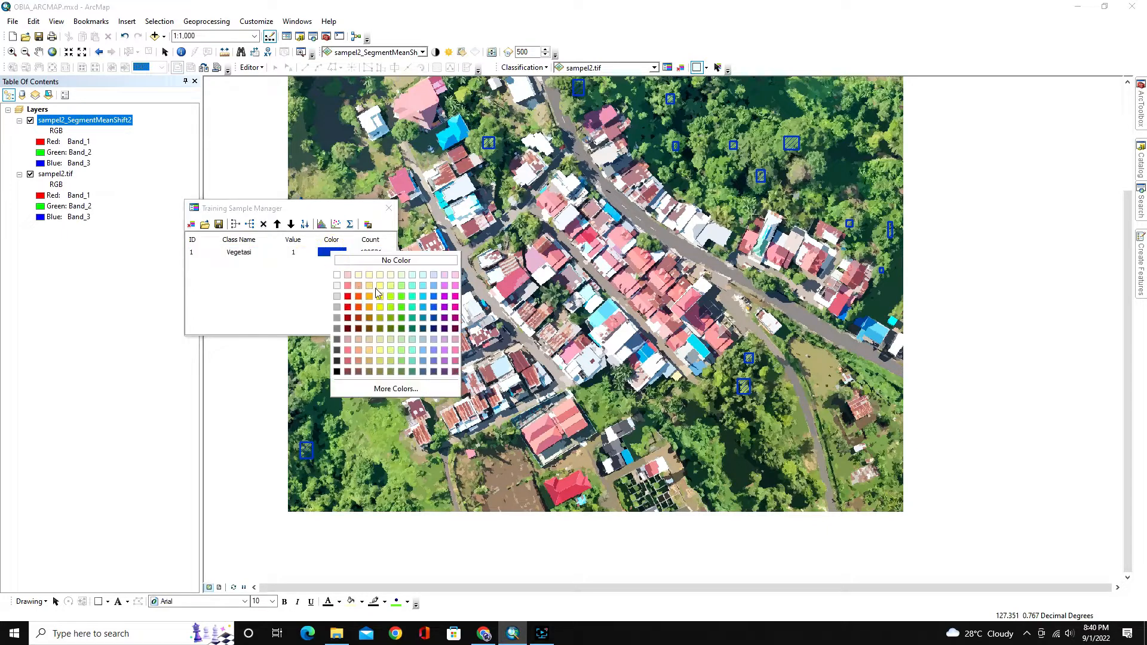
{"action": "left_click", "coordinate": [401, 307]}
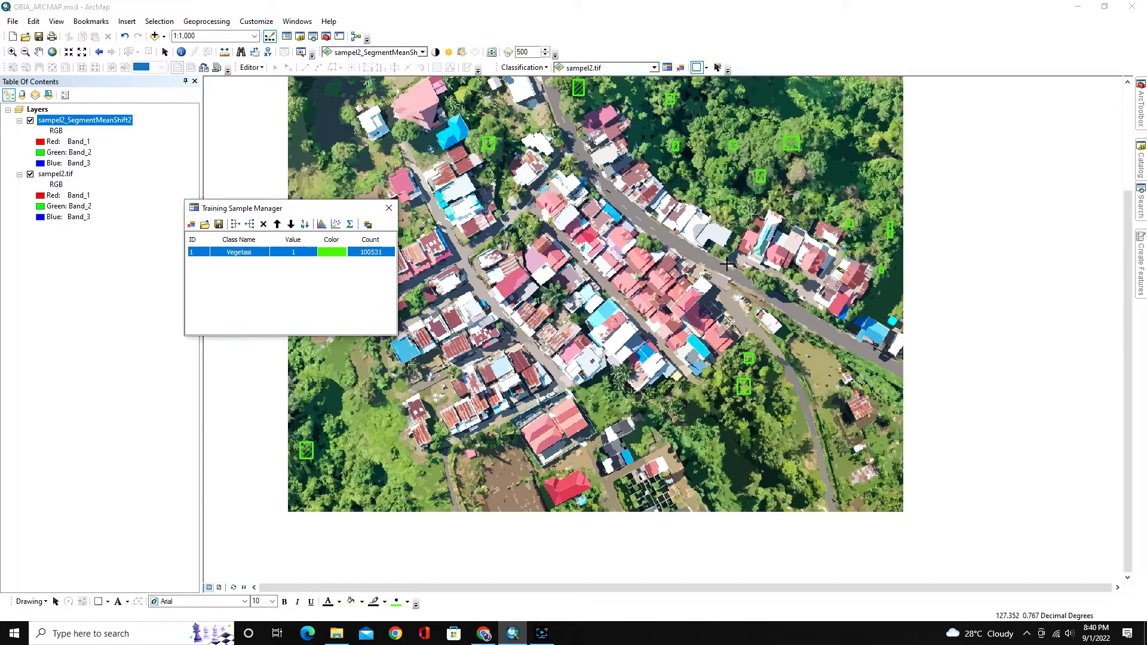
- Move the Training Sample Manager clear of the image and draw rectangular samples on the pink, red and white roofs in the northwest
{"action": "scroll", "coordinate": [751, 267], "scroll_direction": "up", "scroll_amount": 3}
{"action": "scroll", "coordinate": [687, 220], "scroll_direction": "down", "scroll_amount": 2}
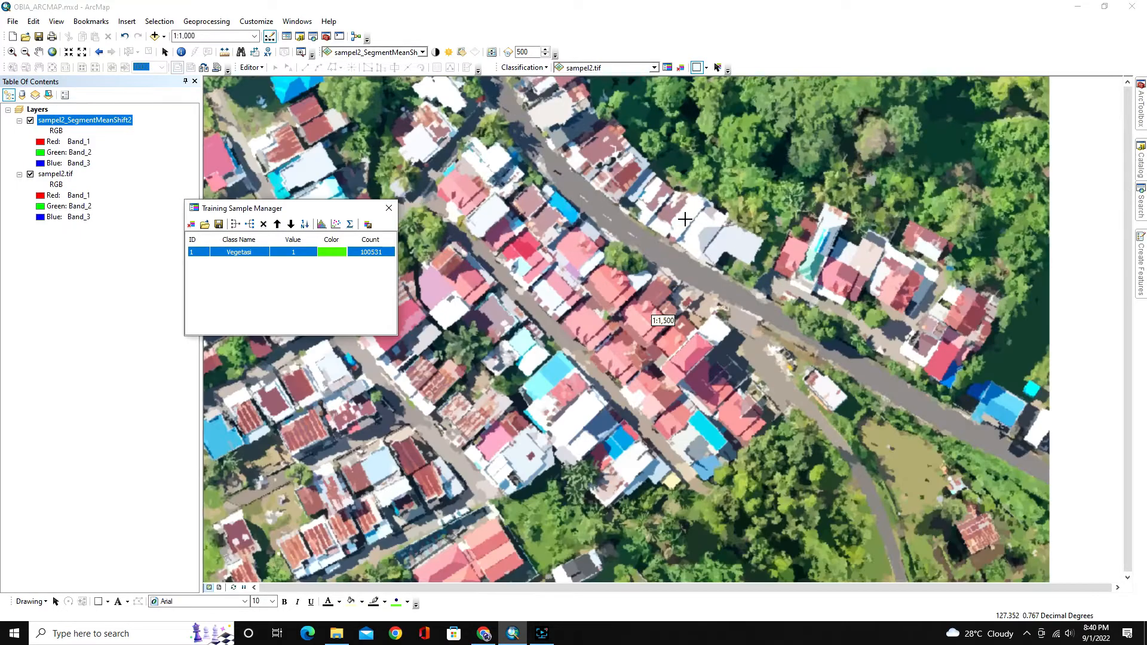
{"action": "scroll", "coordinate": [578, 236], "scroll_direction": "up", "scroll_amount": 2}
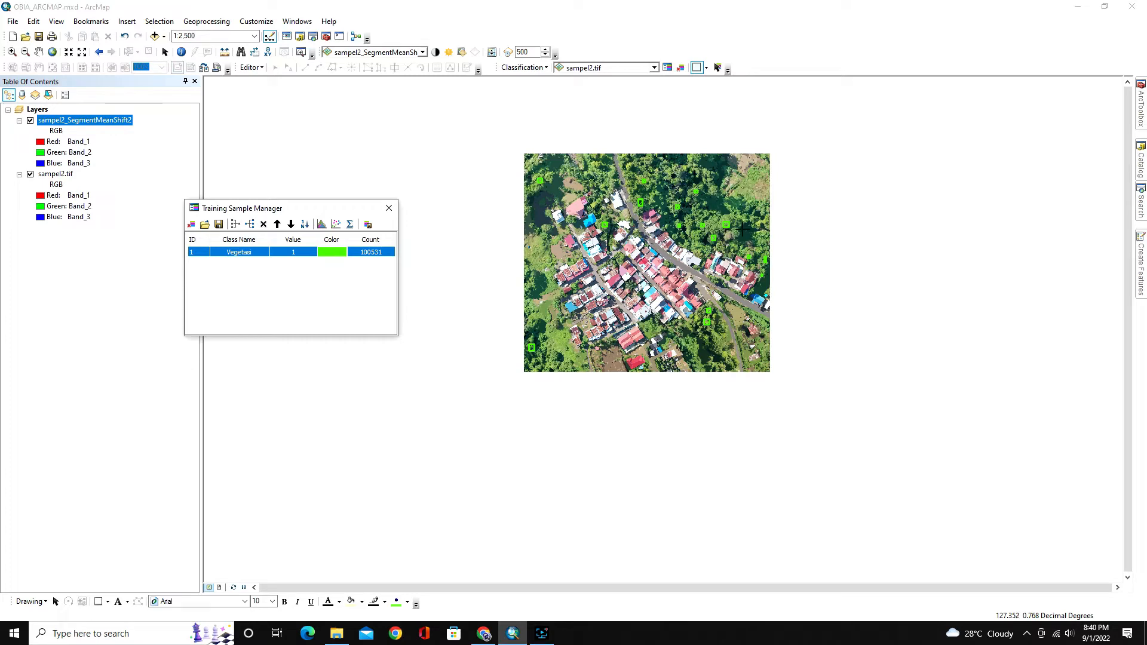
{"action": "scroll", "coordinate": [743, 229], "scroll_direction": "down", "scroll_amount": 2}
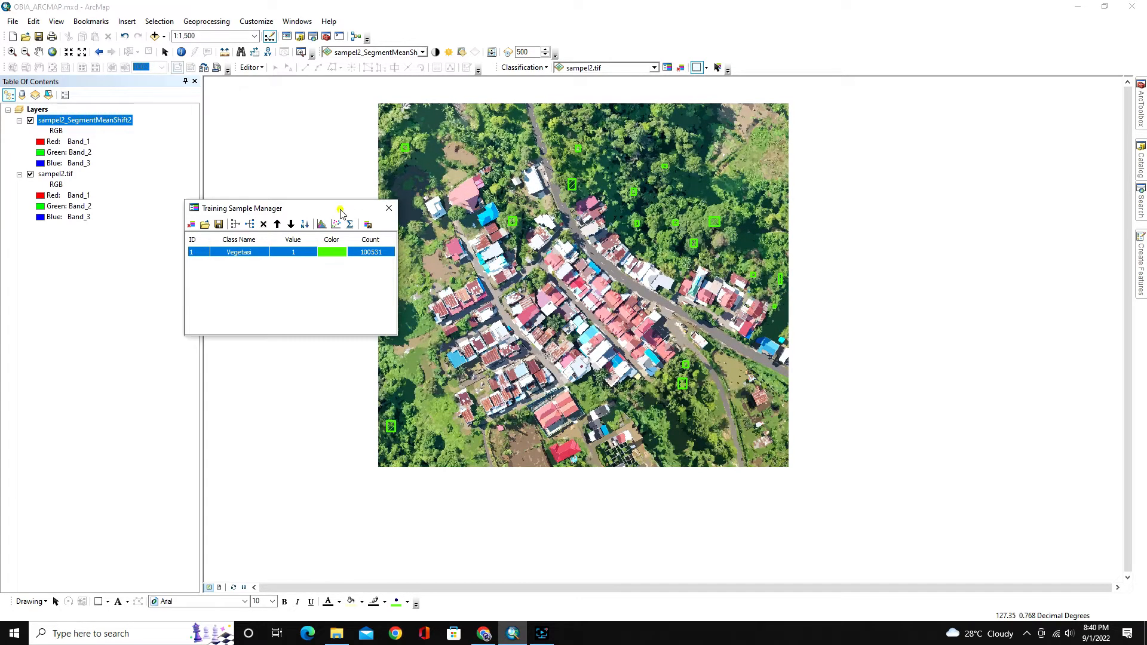
{"action": "left_click_drag", "start_coordinate": [340, 209], "coordinate": [261, 212]}
{"action": "scroll", "coordinate": [633, 253], "scroll_direction": "up", "scroll_amount": 1}
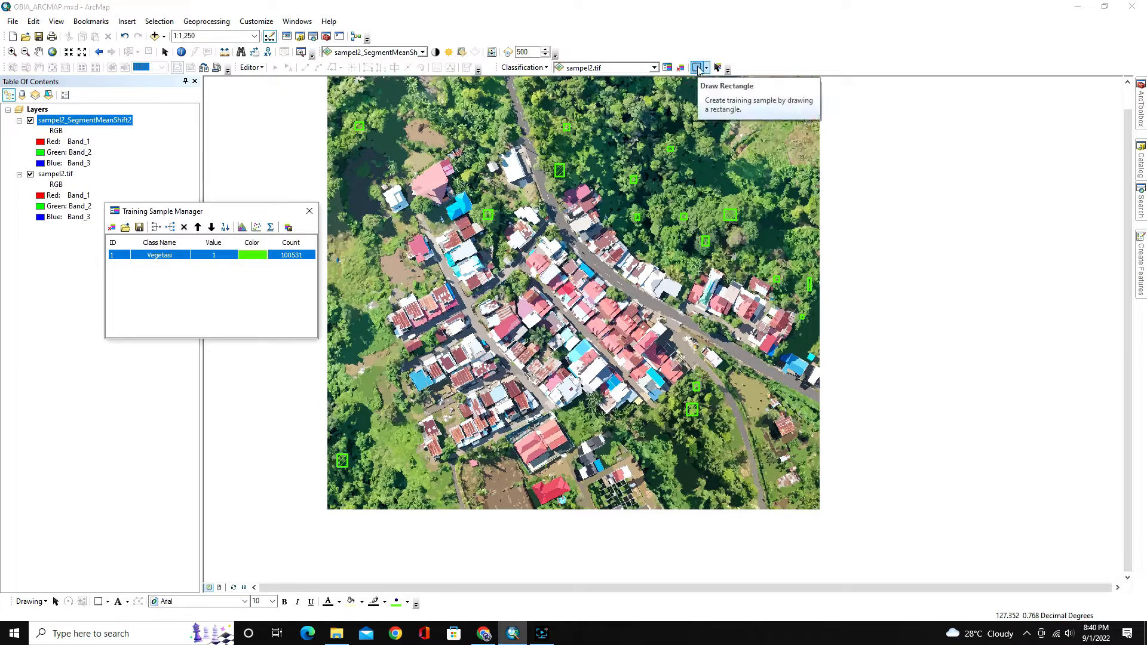
{"action": "left_click", "coordinate": [698, 68]}
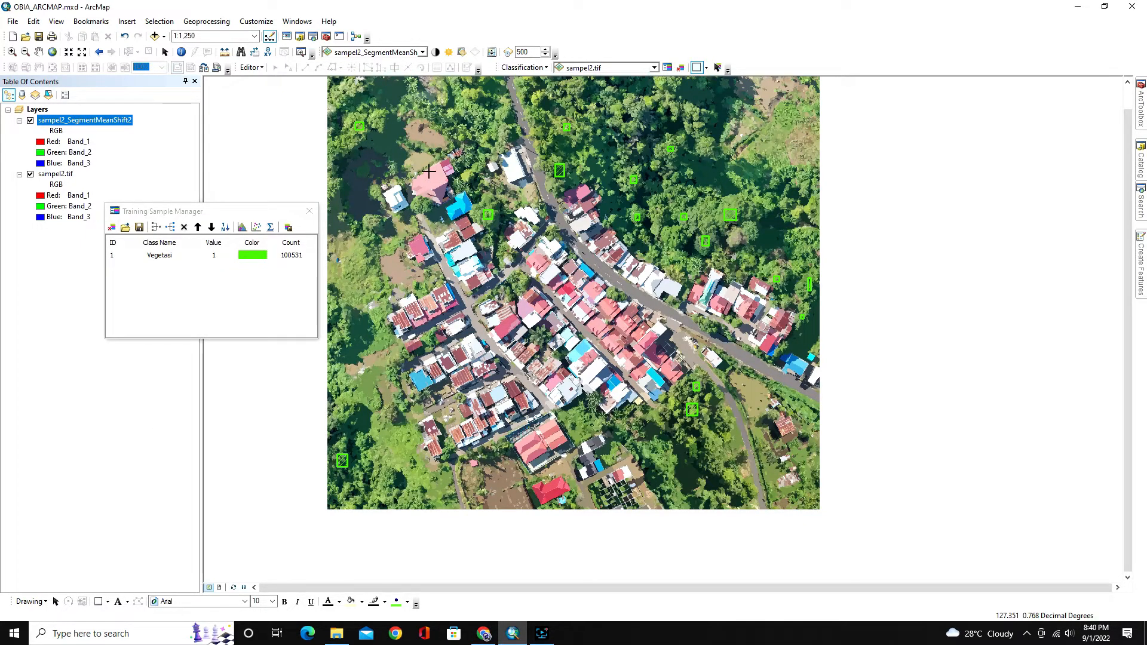
{"action": "scroll", "coordinate": [431, 172], "scroll_direction": "up", "scroll_amount": 2}
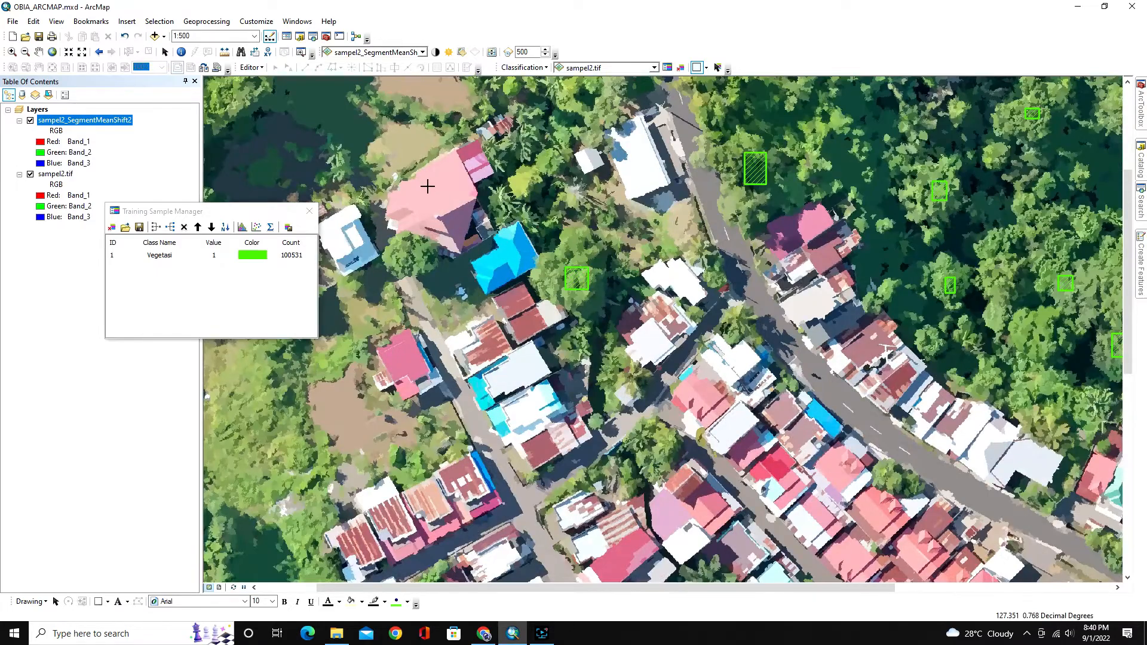
{"action": "left_click_drag", "start_coordinate": [428, 186], "coordinate": [445, 207]}
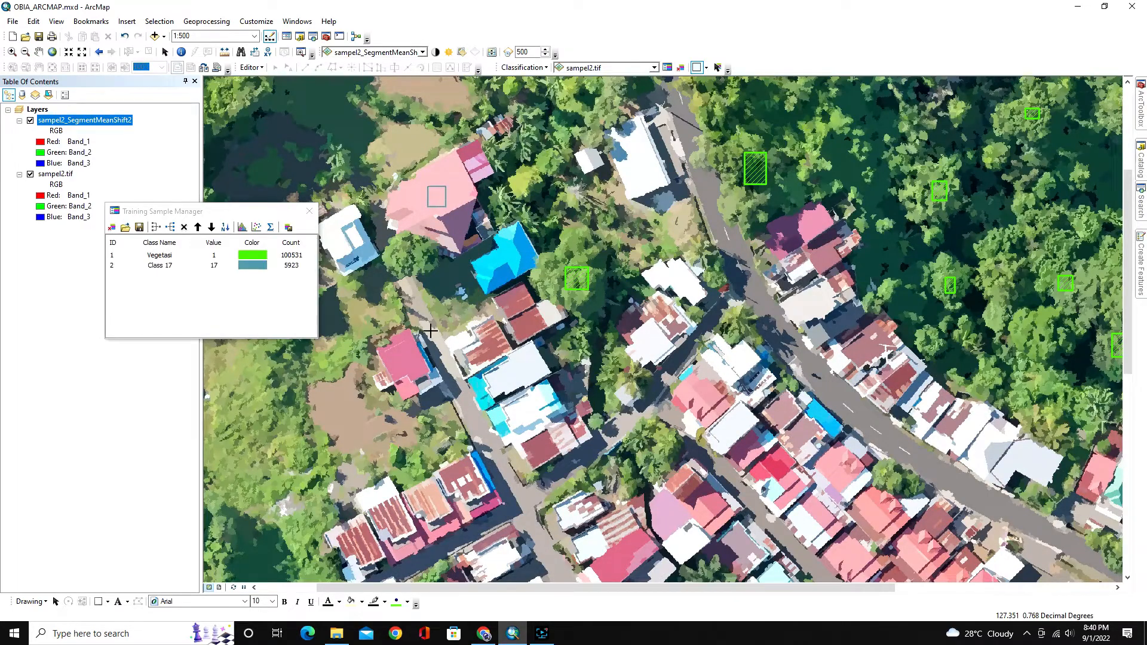
{"action": "left_click_drag", "start_coordinate": [396, 349], "coordinate": [410, 365]}
{"action": "left_click_drag", "start_coordinate": [337, 234], "coordinate": [348, 249]}
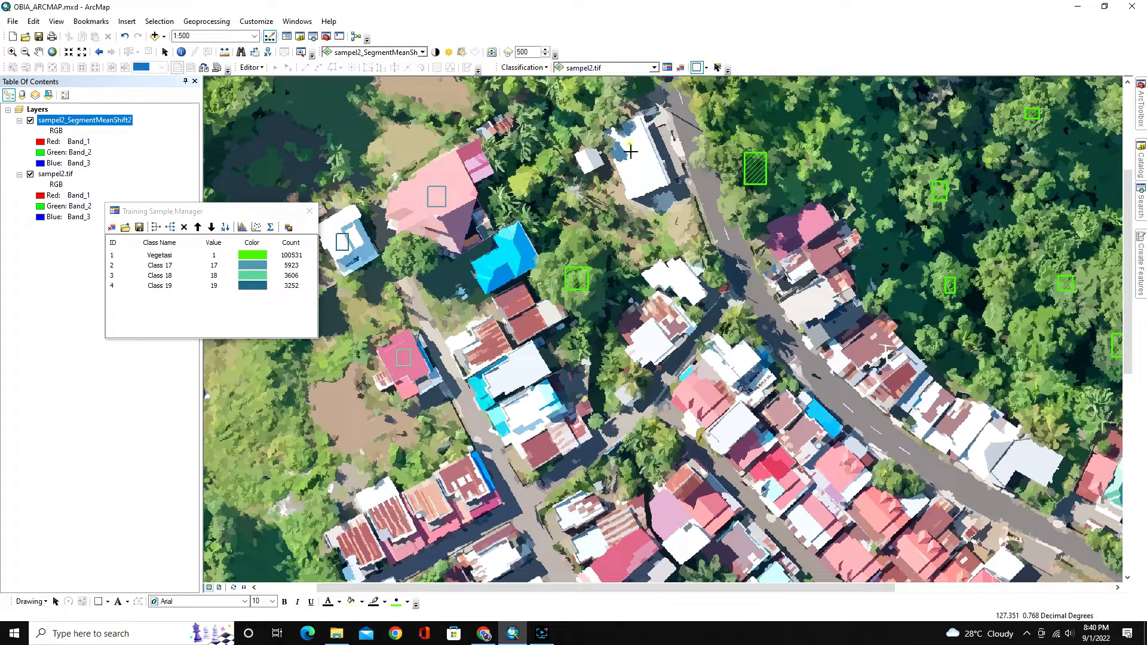
- Draw rectangular samples on the white-roofed building and rusty-roofed house west of the road, and on the roofs clustered south of the blue-roofed house
{"action": "left_click_drag", "start_coordinate": [630, 152], "coordinate": [648, 172]}
{"action": "mouse_move", "coordinate": [652, 339]}
{"action": "left_mouse_down"}
{"action": "mouse_move", "coordinate": [657, 350]}
{"action": "mouse_move", "coordinate": [670, 327]}
{"action": "left_mouse_up"}
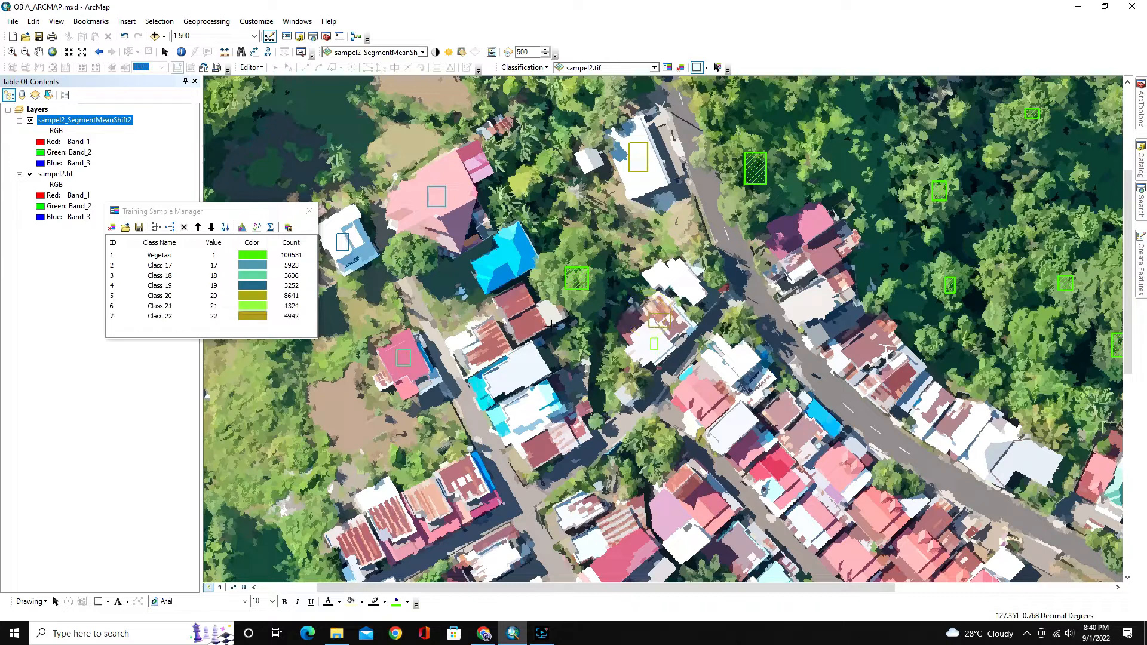
{"action": "left_click_drag", "start_coordinate": [509, 299], "coordinate": [532, 332]}
{"action": "left_click_drag", "start_coordinate": [537, 447], "coordinate": [546, 458]}
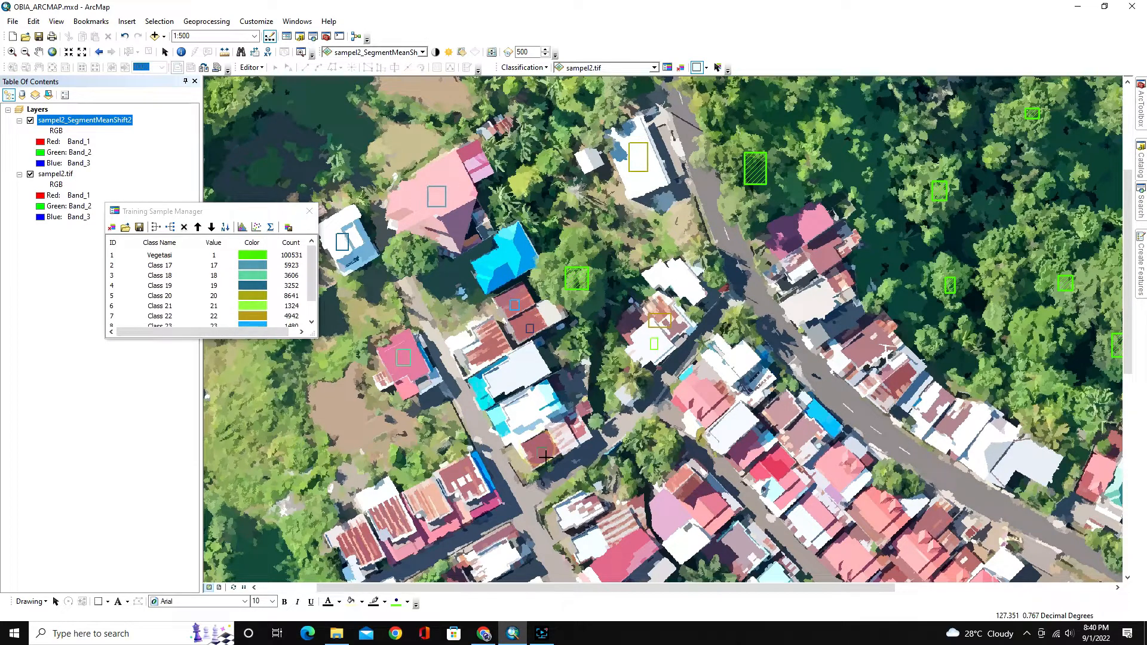
{"action": "left_click_drag", "start_coordinate": [533, 413], "coordinate": [540, 422]}
{"action": "left_click_drag", "start_coordinate": [510, 371], "coordinate": [520, 381]}
{"action": "left_click_drag", "start_coordinate": [485, 341], "coordinate": [495, 352]}
- Draw rectangular samples on the striped, purple and red roofs across the settlement, the roofs along the main road, and the large southern red-roofed building
{"action": "mouse_move", "coordinate": [394, 512]}
{"action": "left_mouse_down"}
{"action": "mouse_move", "coordinate": [387, 526]}
{"action": "mouse_move", "coordinate": [399, 533]}
{"action": "left_mouse_up"}
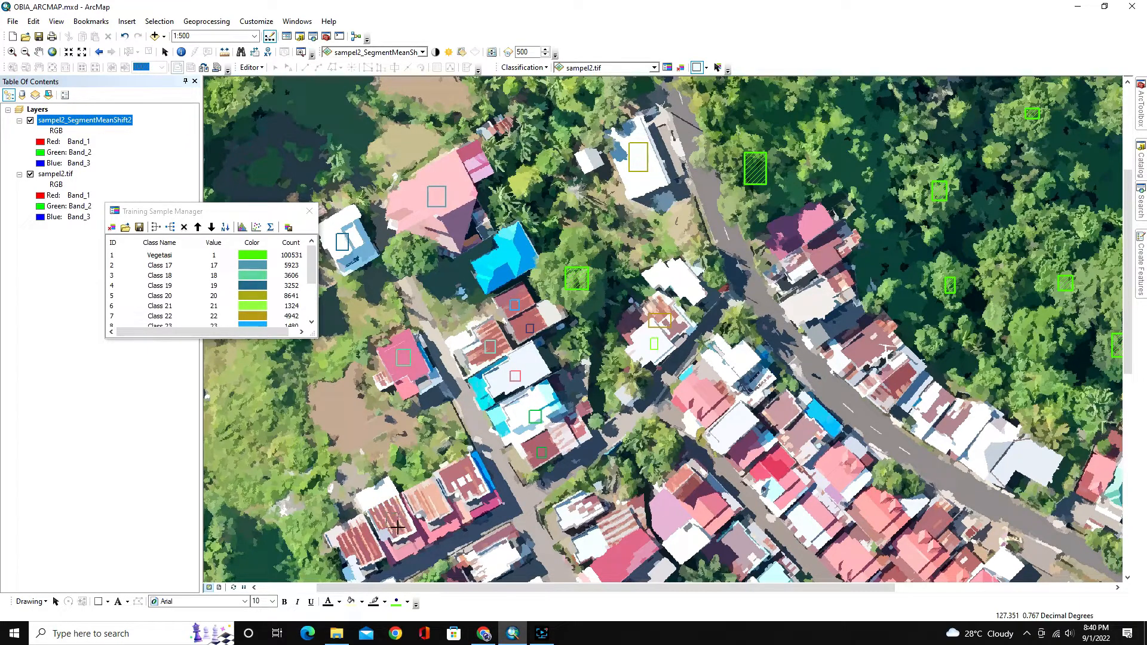
{"action": "left_click_drag", "start_coordinate": [662, 513], "coordinate": [688, 549]}
{"action": "left_click_drag", "start_coordinate": [877, 513], "coordinate": [927, 561]}
{"action": "left_click_drag", "start_coordinate": [934, 517], "coordinate": [942, 531]}
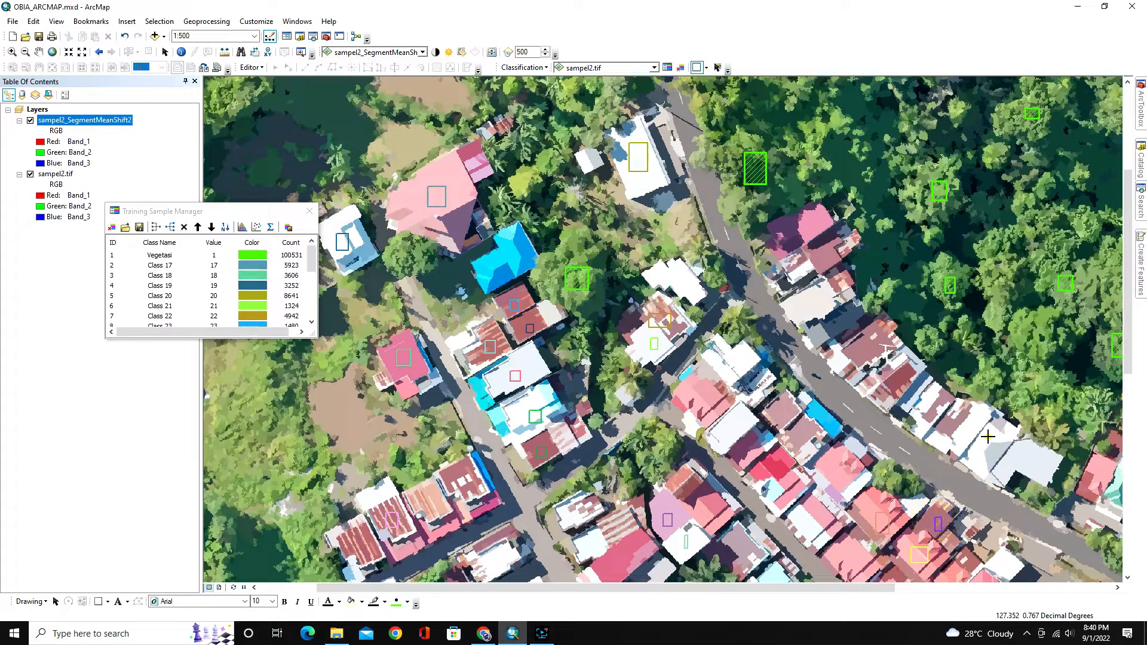
{"action": "scroll", "coordinate": [945, 376], "scroll_direction": "up", "scroll_amount": 2}
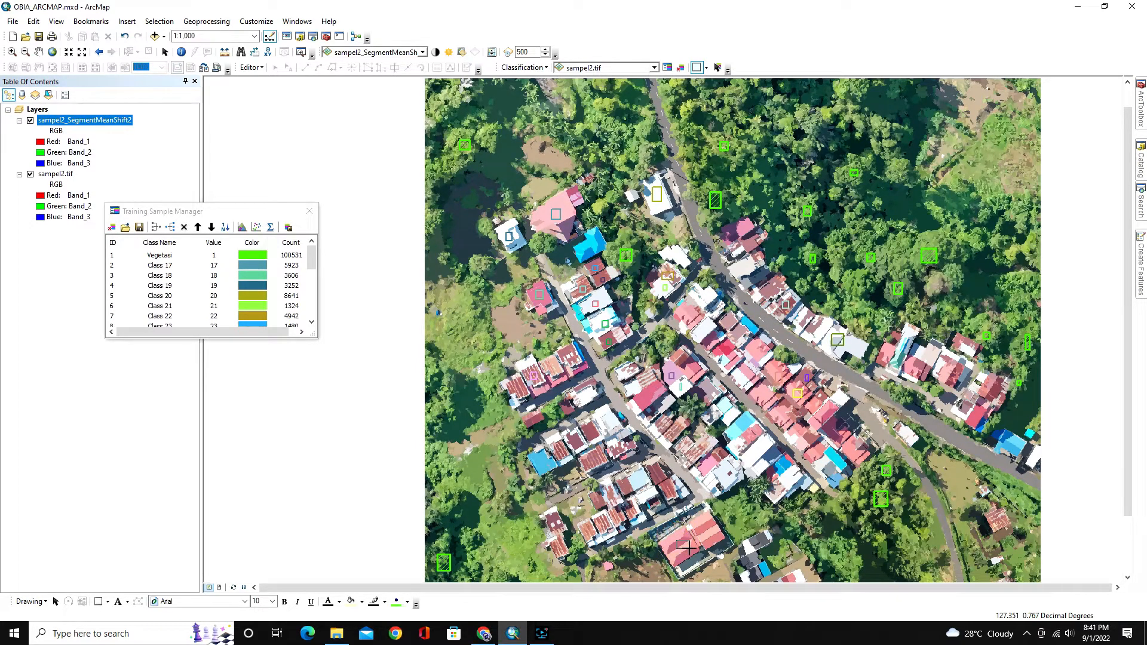
{"action": "left_click_drag", "start_coordinate": [700, 527], "coordinate": [710, 536]}
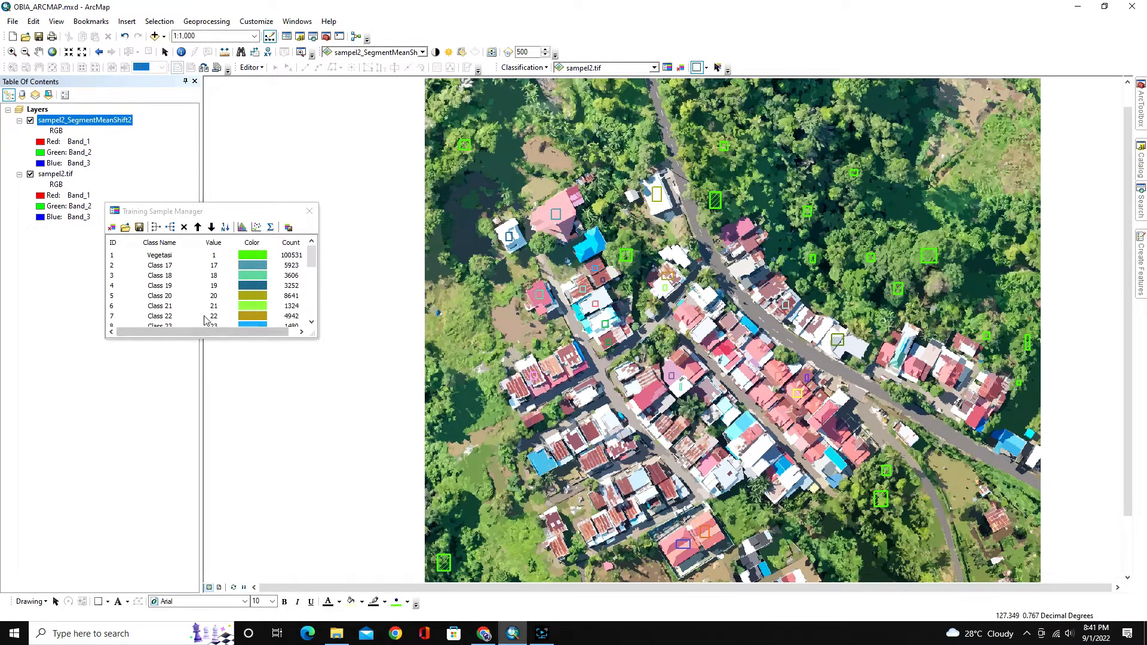
- Merge the roof samples Class 17 through Class 38 into one class in the Training Sample Manager
{"action": "left_click", "coordinate": [192, 289]}
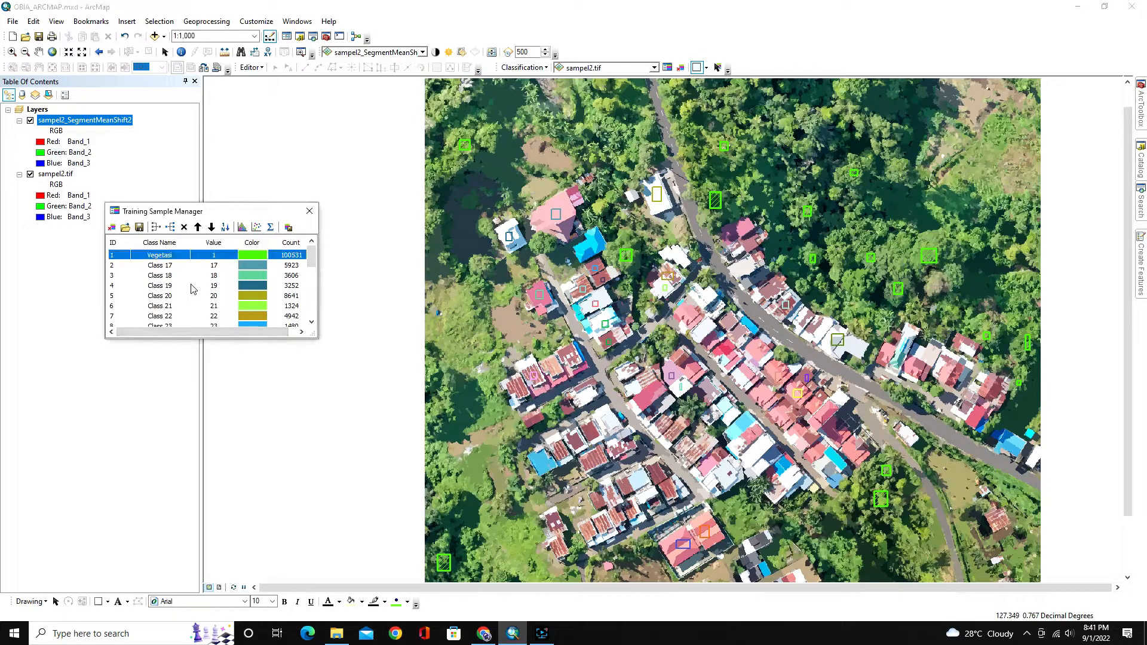
{"action": "left_click", "coordinate": [118, 267]}
{"action": "scroll", "coordinate": [155, 274], "scroll_direction": "down", "scroll_amount": 5}
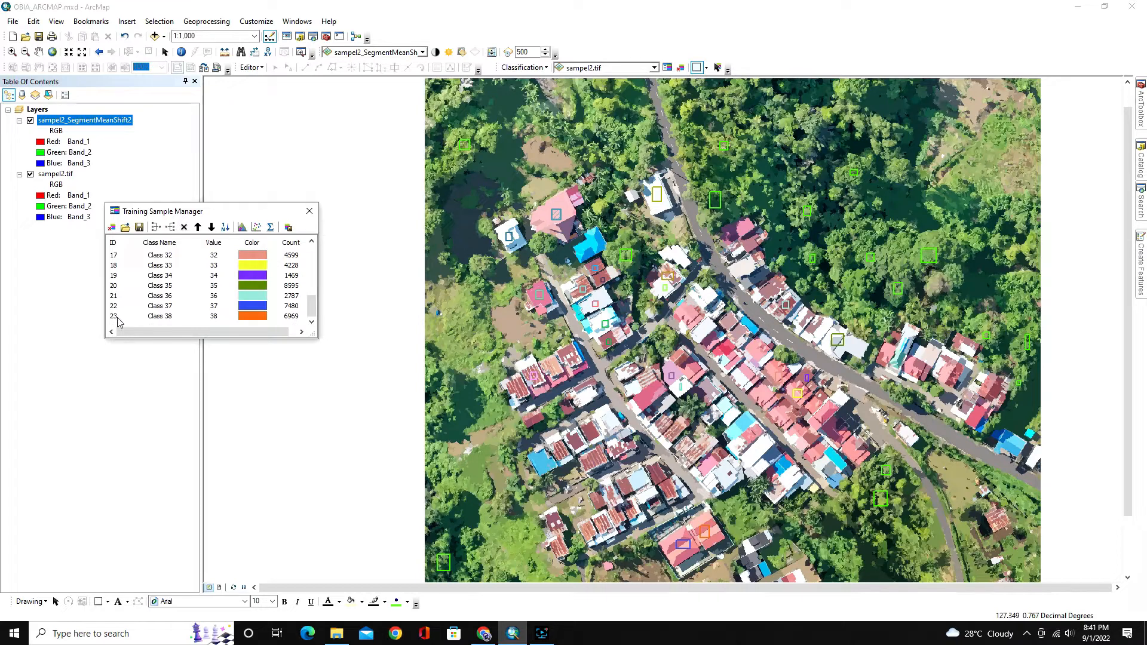
{"action": "left_click", "coordinate": [117, 318], "text": "shift"}
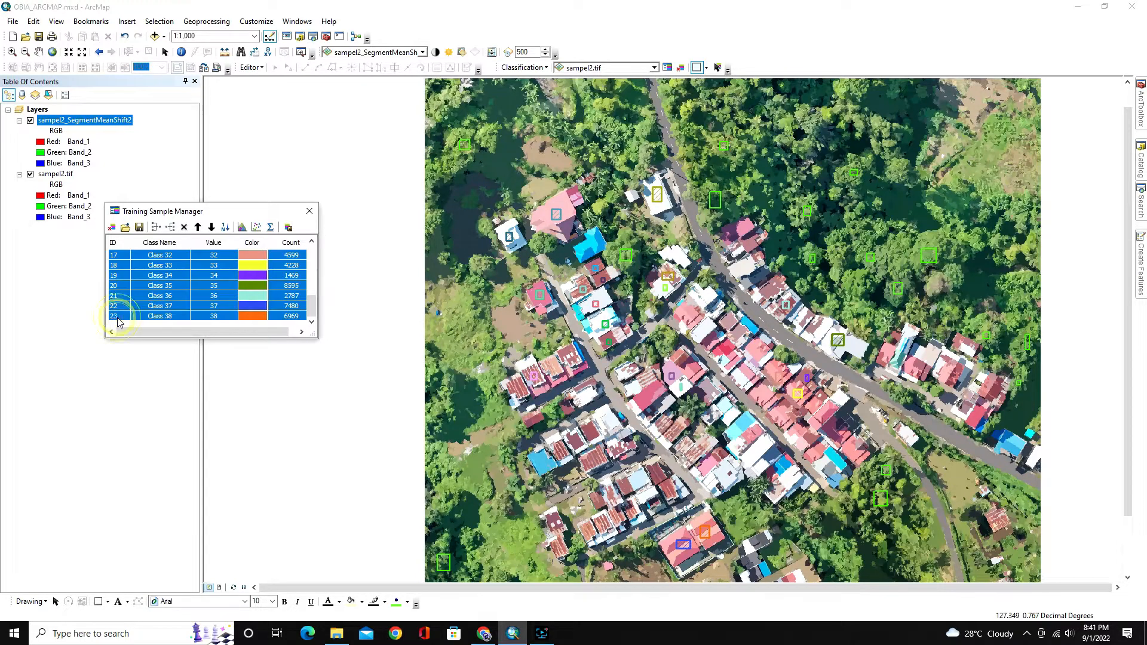
{"action": "scroll", "coordinate": [160, 306], "scroll_direction": "up", "scroll_amount": 5}
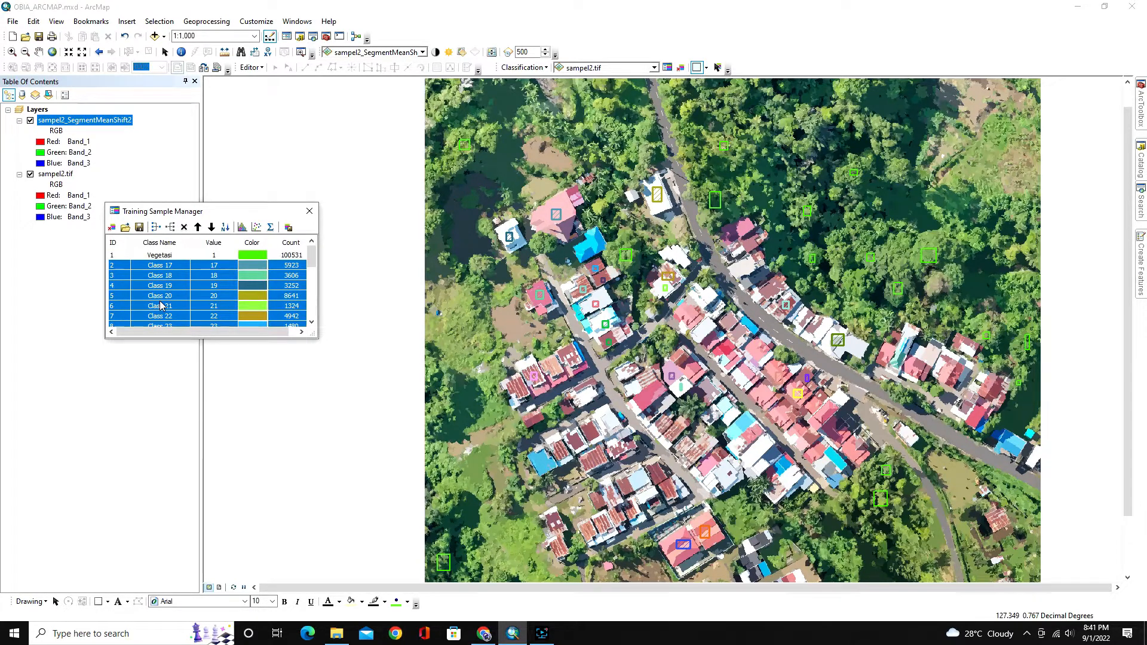
{"action": "left_click", "coordinate": [156, 228]}
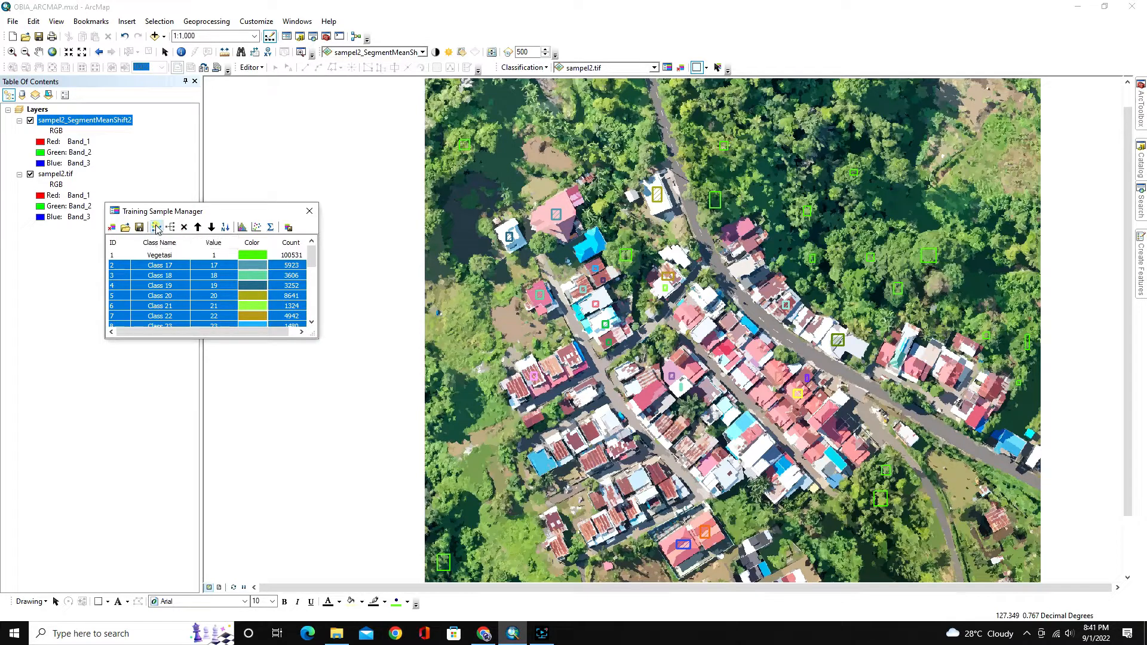
- Rename the merged roof class Bangunan and change its color to blue
{"action": "double_click", "coordinate": [162, 265]}
{"action": "type", "text": "Bangunan"}
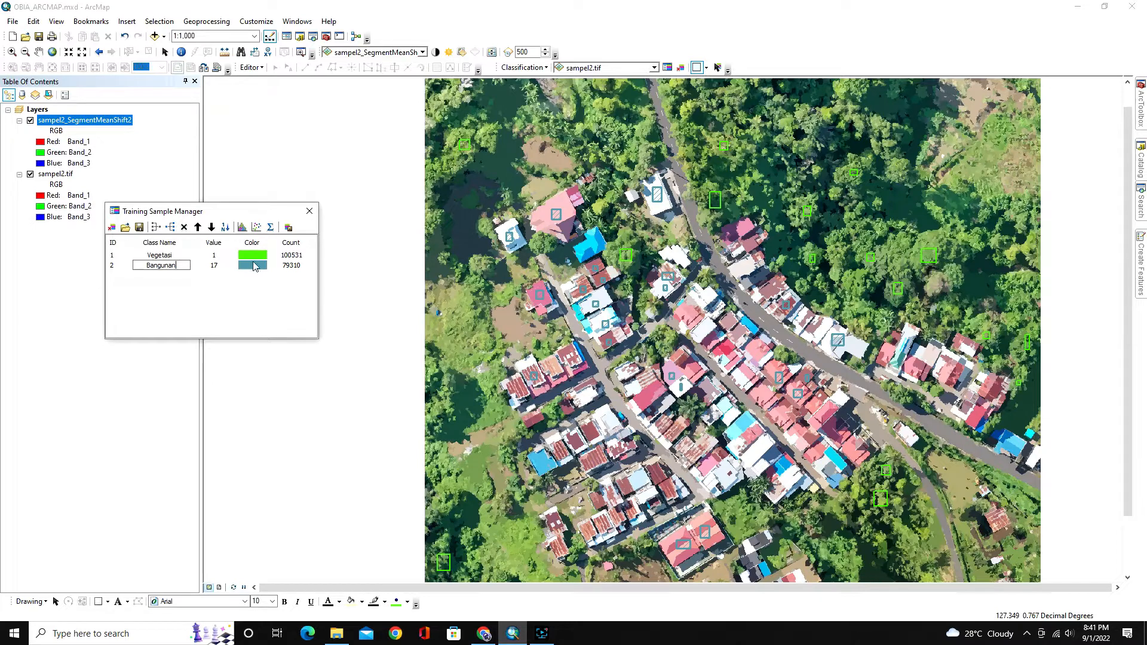
{"action": "key", "text": "Return"}
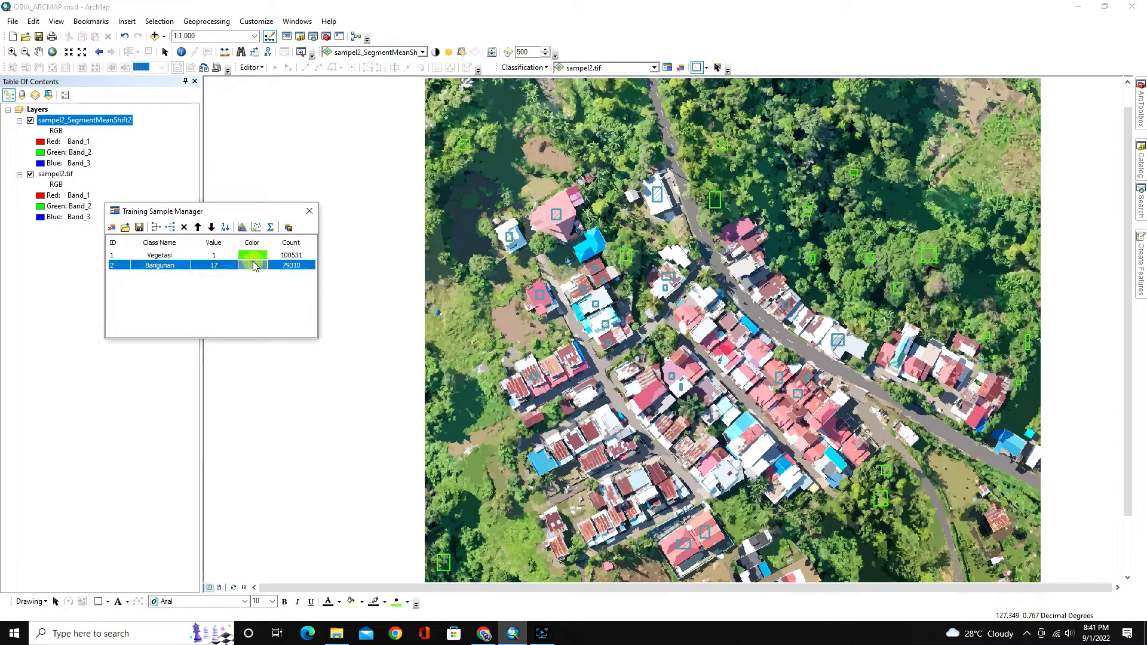
{"action": "double_click", "coordinate": [254, 266]}
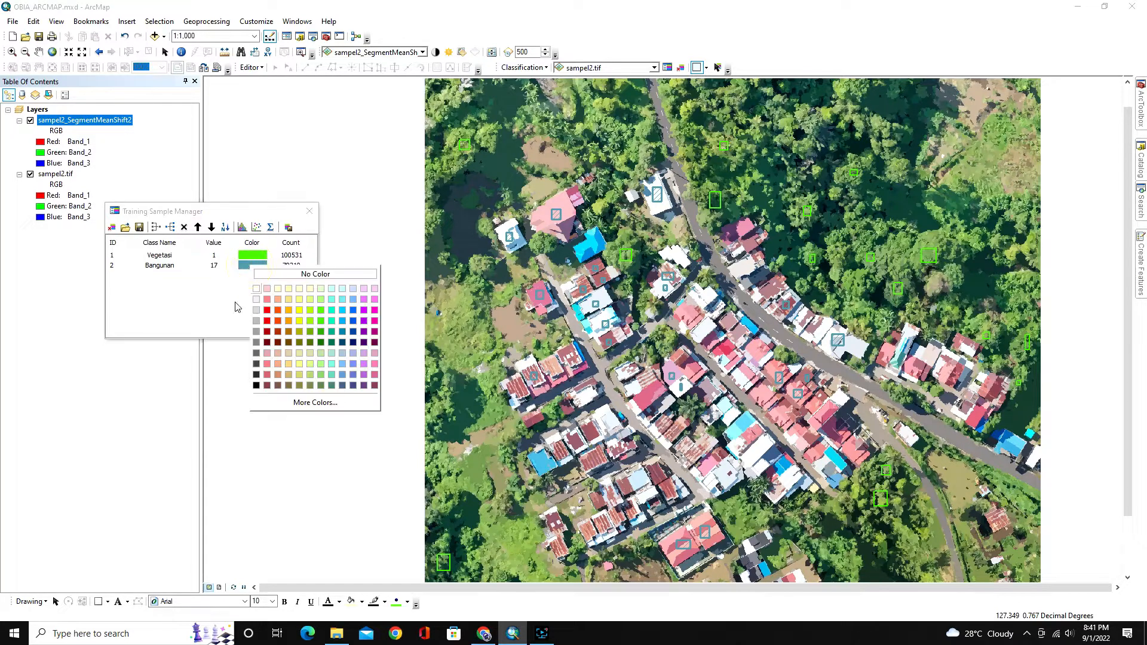
{"action": "left_click", "coordinate": [354, 310]}
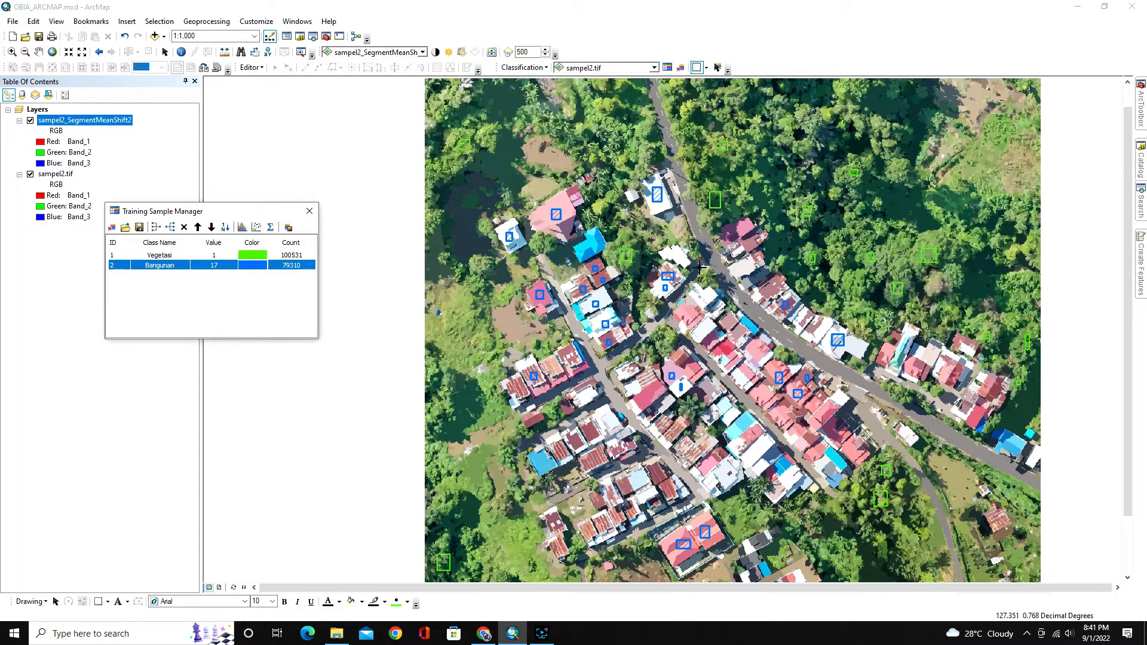
- Draw rectangular samples on the asphalt of the eastern main road and at the junction beside the small white-roofed building
{"action": "scroll", "coordinate": [676, 273], "scroll_direction": "up", "scroll_amount": 1}
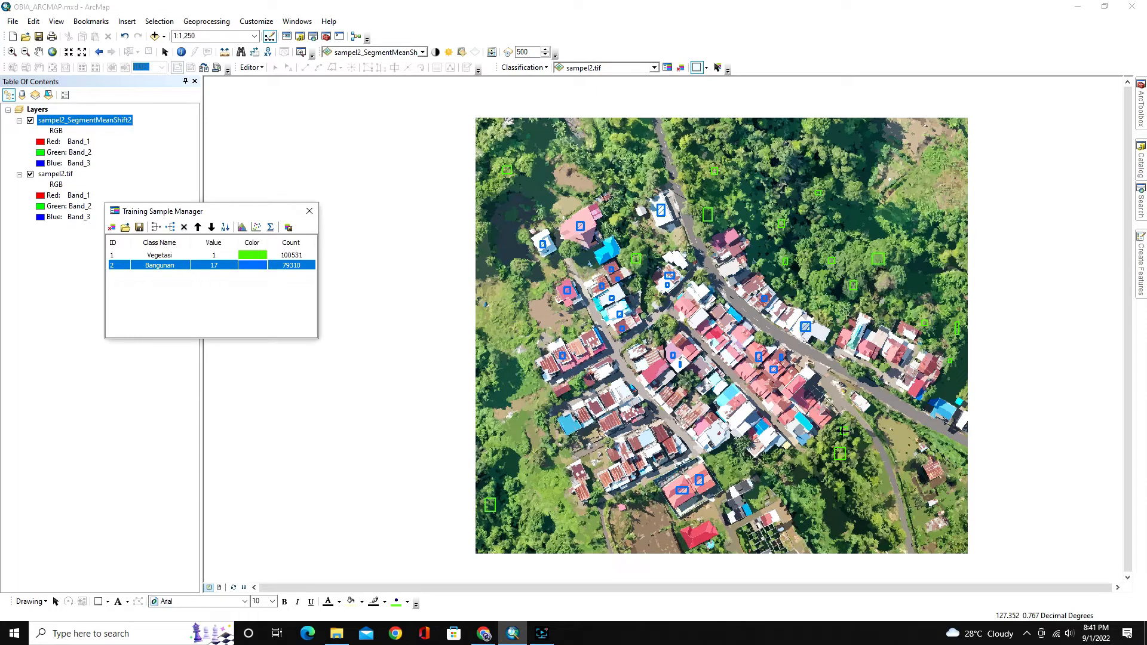
{"action": "scroll", "coordinate": [903, 472], "scroll_direction": "down", "scroll_amount": 4}
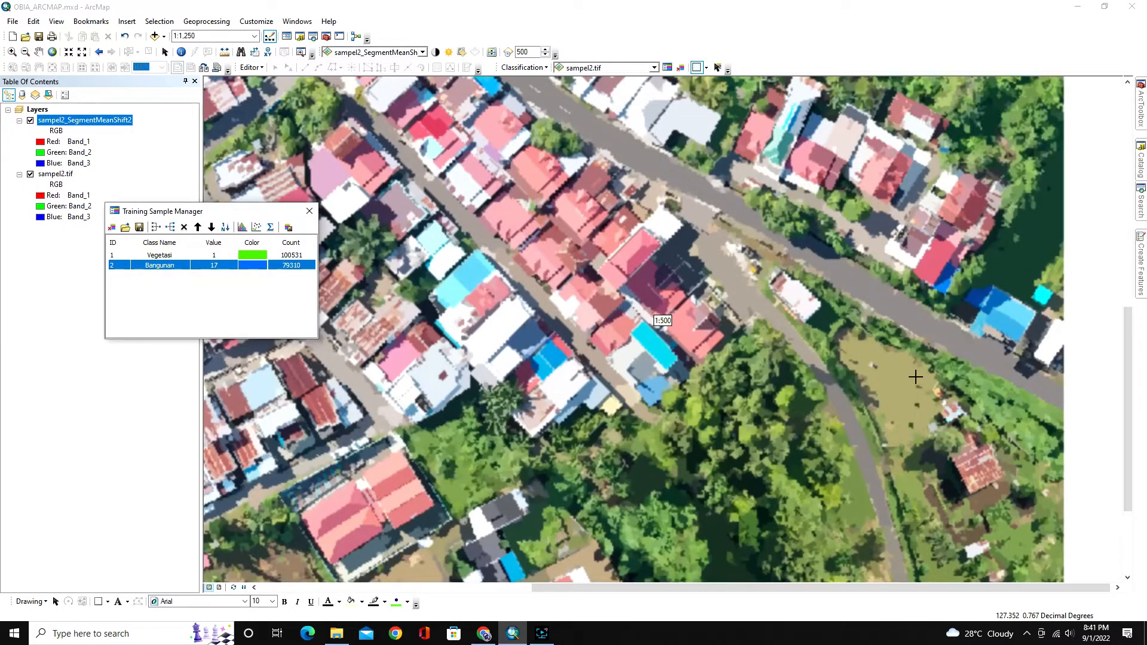
{"action": "scroll", "coordinate": [884, 378], "scroll_direction": "down", "scroll_amount": 2}
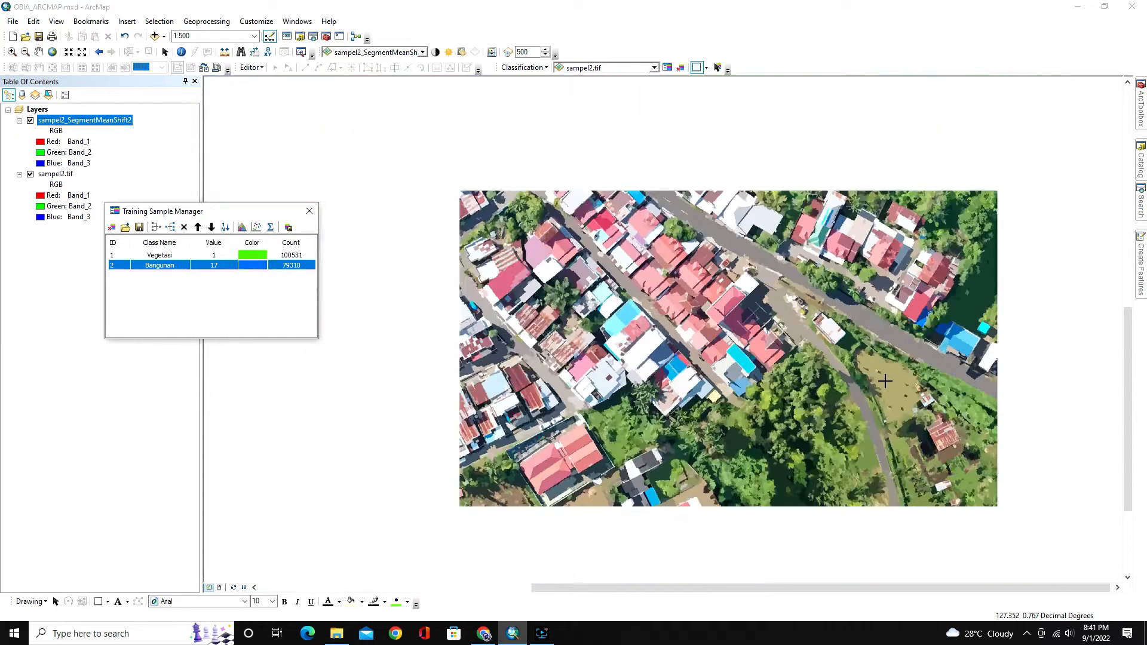
{"action": "left_click_drag", "start_coordinate": [995, 417], "coordinate": [1013, 439]}
{"action": "left_click_drag", "start_coordinate": [836, 328], "coordinate": [861, 353]}
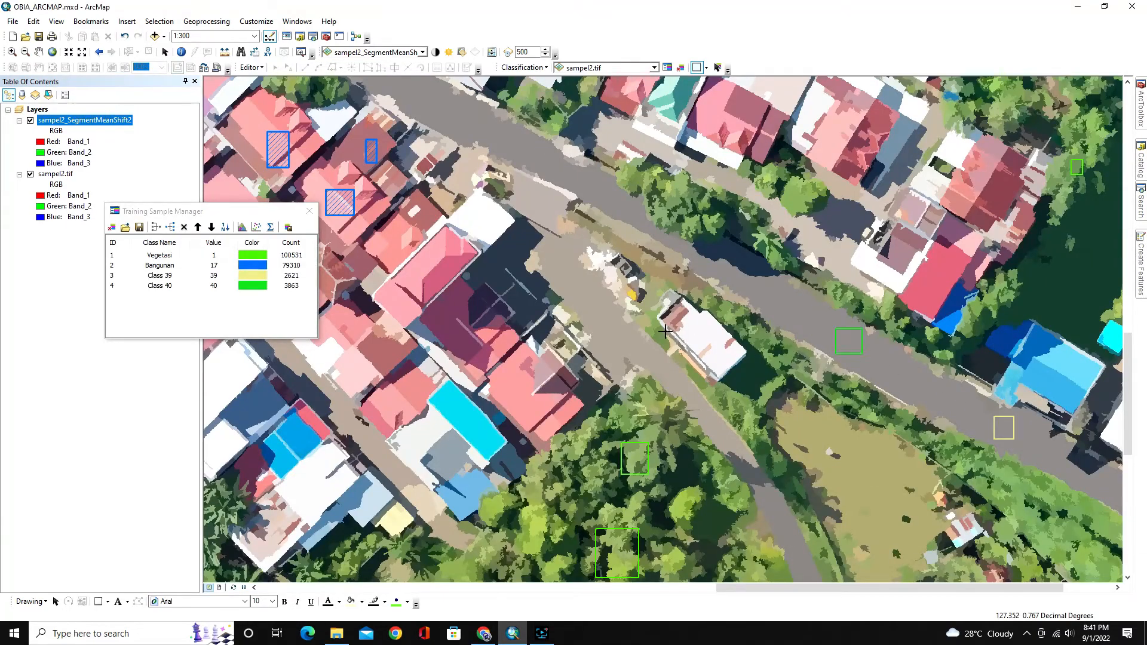
{"action": "left_click_drag", "start_coordinate": [587, 305], "coordinate": [609, 328]}
{"action": "left_click_drag", "start_coordinate": [517, 145], "coordinate": [537, 161]}
- Draw rectangular samples along the main road toward the north, in the alley between the red roofs and on the western street
{"action": "scroll", "coordinate": [675, 219], "scroll_direction": "up", "scroll_amount": 2}
{"action": "left_click_drag", "start_coordinate": [605, 205], "coordinate": [618, 219]}
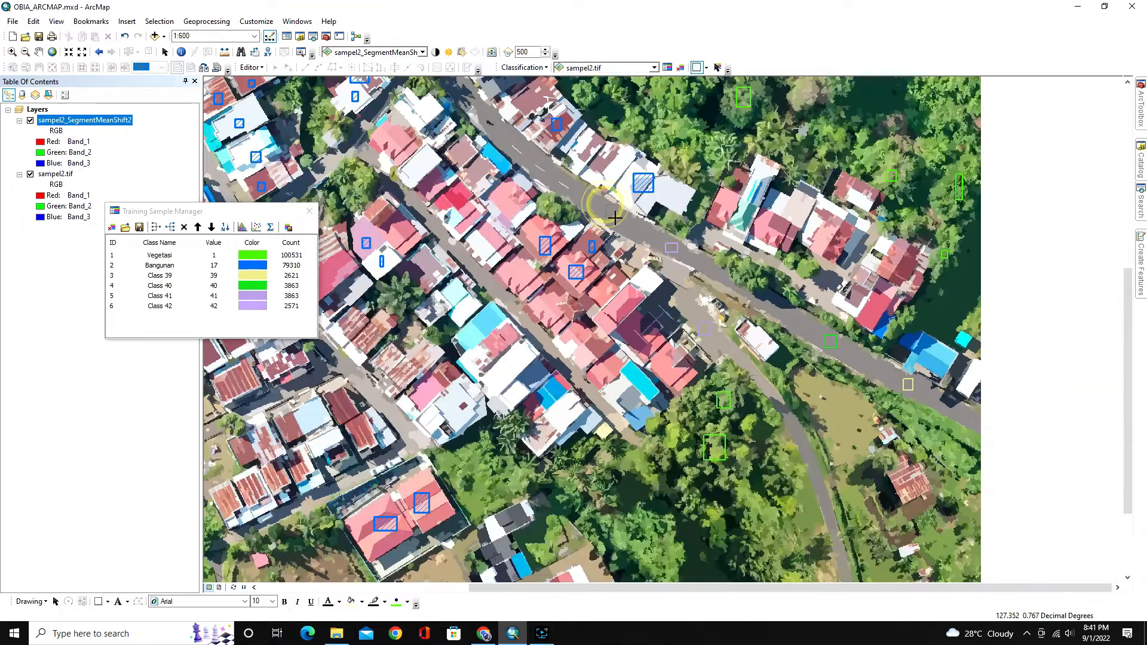
{"action": "left_click_drag", "start_coordinate": [513, 146], "coordinate": [535, 160]}
{"action": "left_click_drag", "start_coordinate": [457, 249], "coordinate": [465, 258]}
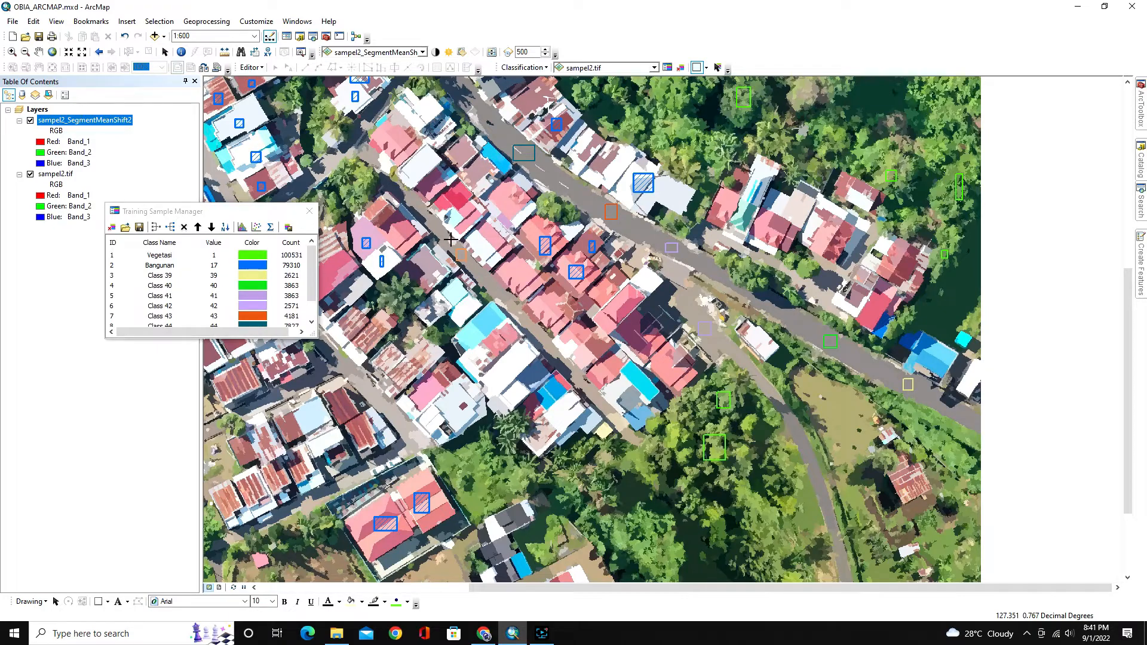
{"action": "scroll", "coordinate": [451, 240], "scroll_direction": "up", "scroll_amount": 2}
{"action": "scroll", "coordinate": [533, 173], "scroll_direction": "down", "scroll_amount": 3}
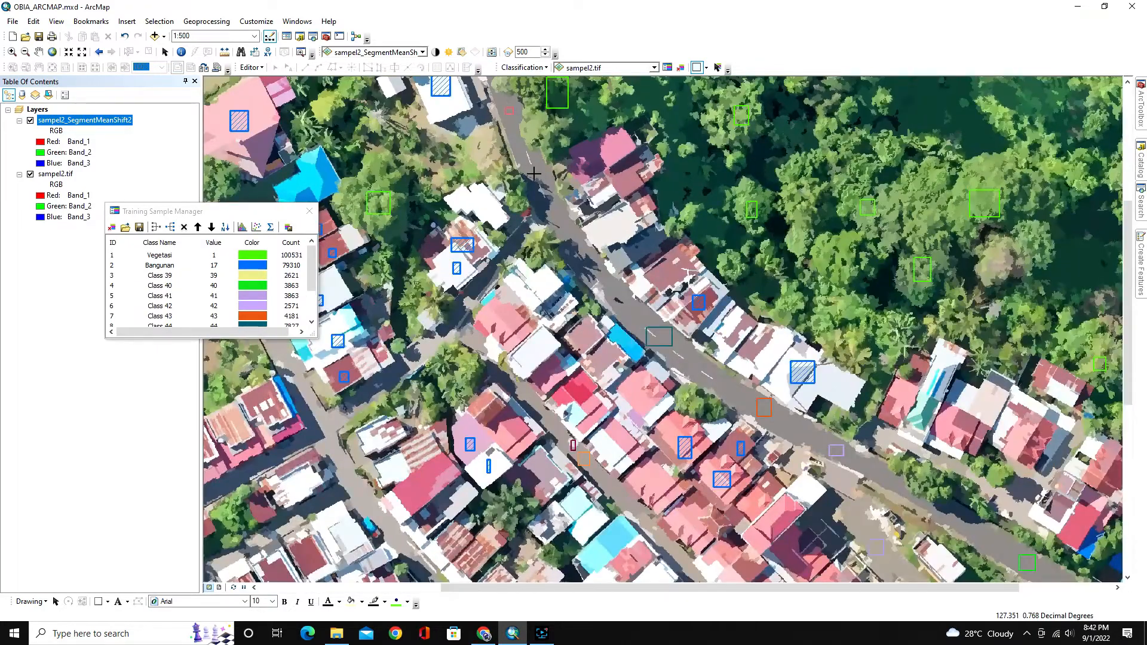
{"action": "scroll", "coordinate": [325, 430], "scroll_direction": "up", "scroll_amount": 3}
- Merge all the road samples from Class 39 onward into one class
{"action": "left_click", "coordinate": [119, 276]}
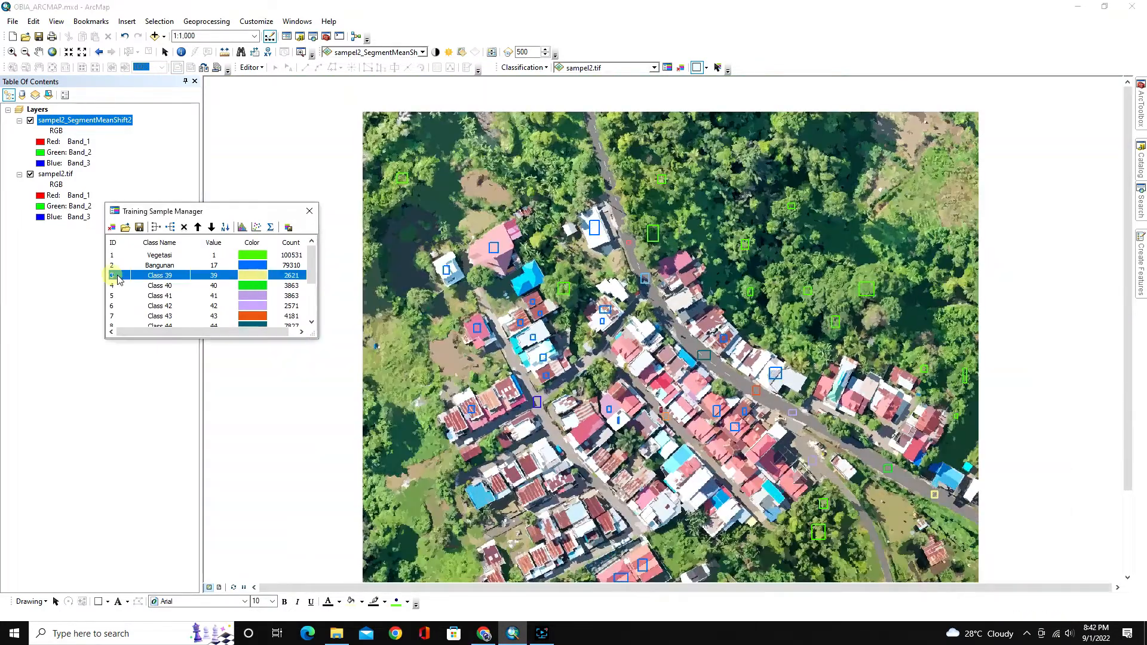
{"action": "scroll", "coordinate": [119, 279], "scroll_direction": "down", "scroll_amount": 5}
{"action": "left_click", "coordinate": [118, 316], "text": "shift"}
{"action": "left_click", "coordinate": [156, 227]}
- Rename the merged road class Jalan and change its color to red
{"action": "double_click", "coordinate": [160, 276]}
{"action": "type", "text": "Jalan"}
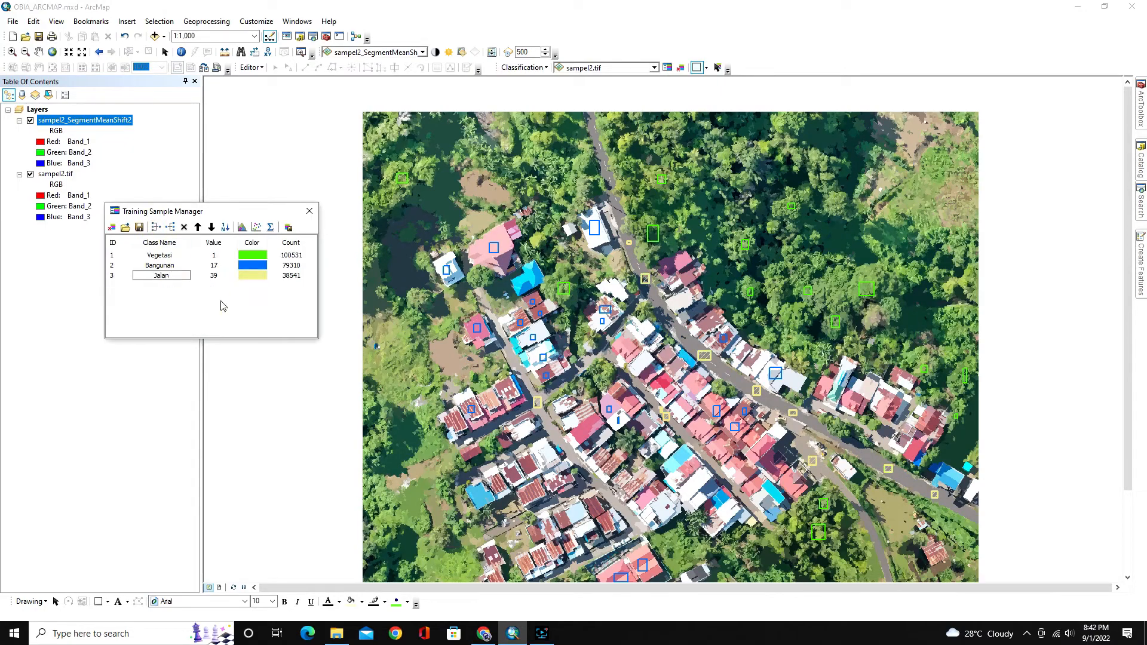
{"action": "double_click", "coordinate": [252, 275]}
{"action": "left_click", "coordinate": [265, 323]}
- Draw rectangular samples on the brown open plots in the northwest and on the dark area at the western edge
{"action": "scroll", "coordinate": [572, 220], "scroll_direction": "up", "scroll_amount": 1}
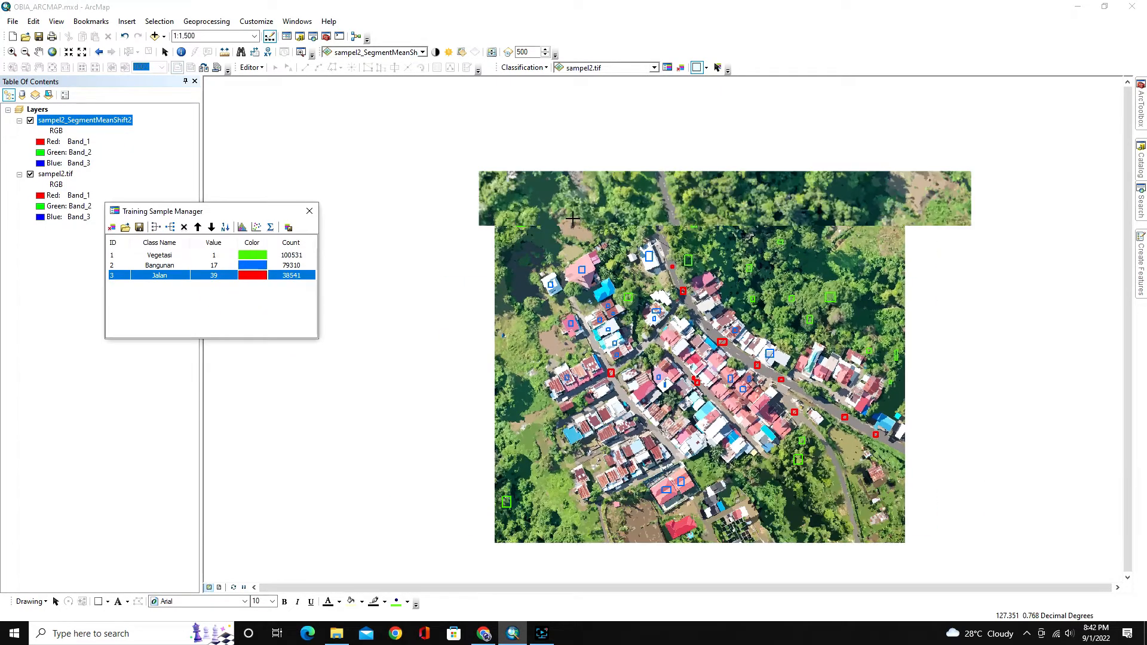
{"action": "scroll", "coordinate": [573, 219], "scroll_direction": "down", "scroll_amount": 3}
{"action": "left_click_drag", "start_coordinate": [599, 258], "coordinate": [620, 278]}
{"action": "left_click_drag", "start_coordinate": [567, 333], "coordinate": [587, 352]}
{"action": "left_click_drag", "start_coordinate": [391, 449], "coordinate": [409, 485]}
{"action": "scroll", "coordinate": [410, 485], "scroll_direction": "up", "scroll_amount": 5}
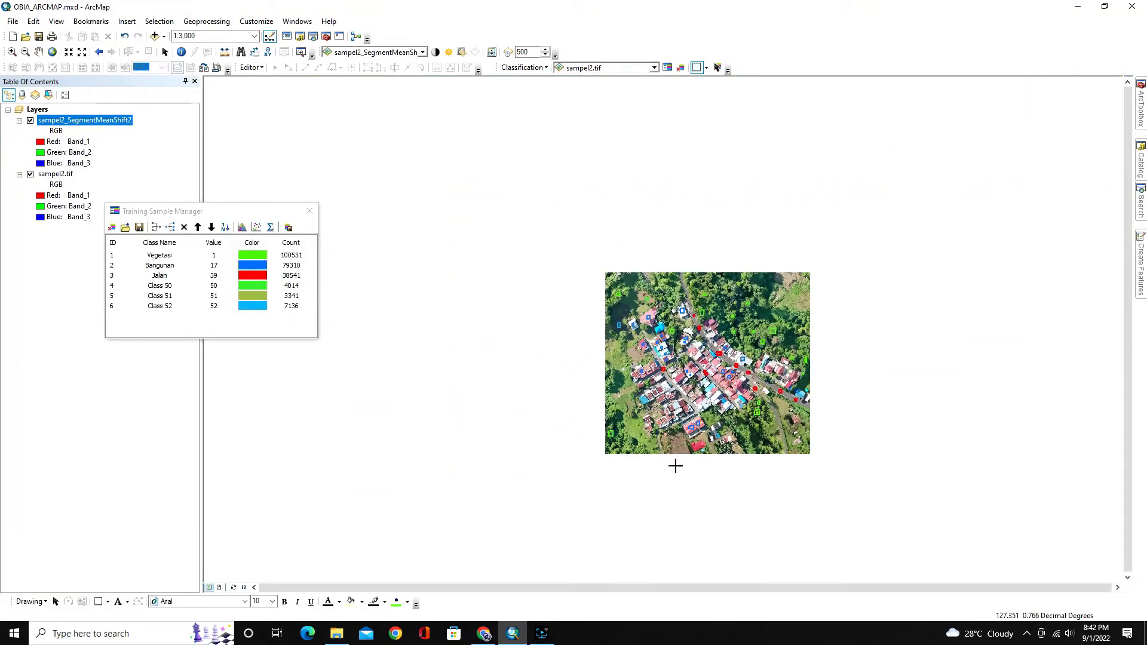
- Draw rectangular samples on the bare plots south of the settlement, beside the southeastern road and in the northeastern clearing
{"action": "scroll", "coordinate": [675, 466], "scroll_direction": "down", "scroll_amount": 5}
{"action": "left_click_drag", "start_coordinate": [629, 396], "coordinate": [662, 424]}
{"action": "scroll", "coordinate": [662, 424], "scroll_direction": "up", "scroll_amount": 3}
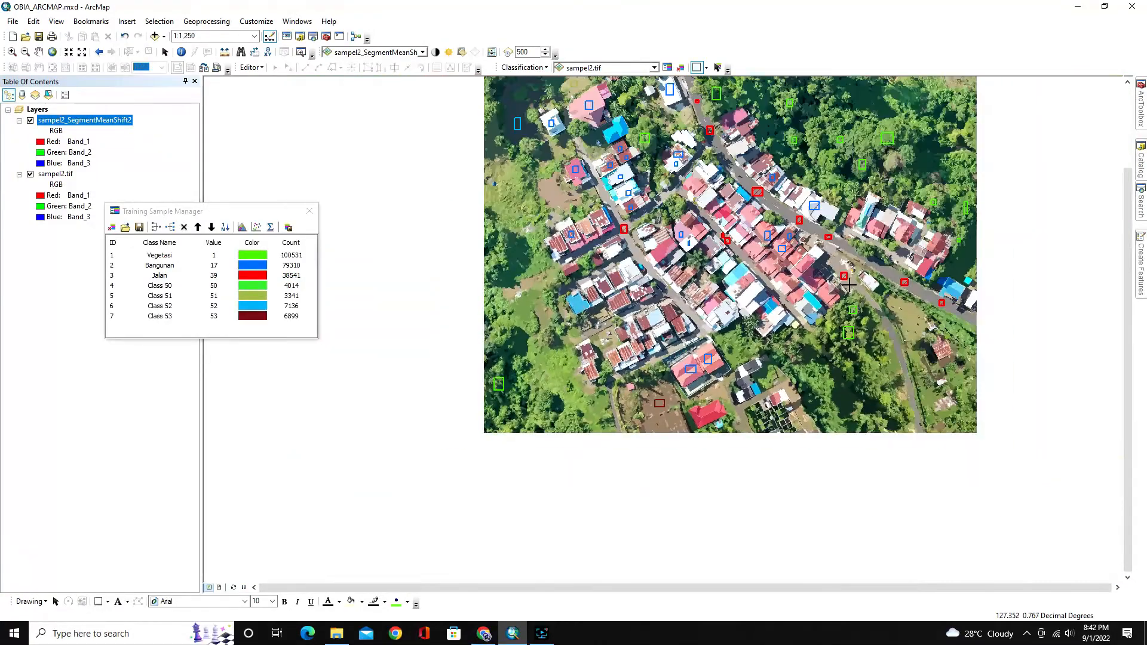
{"action": "scroll", "coordinate": [904, 304], "scroll_direction": "down", "scroll_amount": 2}
{"action": "left_click_drag", "start_coordinate": [890, 311], "coordinate": [920, 348]}
{"action": "scroll", "coordinate": [920, 348], "scroll_direction": "up", "scroll_amount": 4}
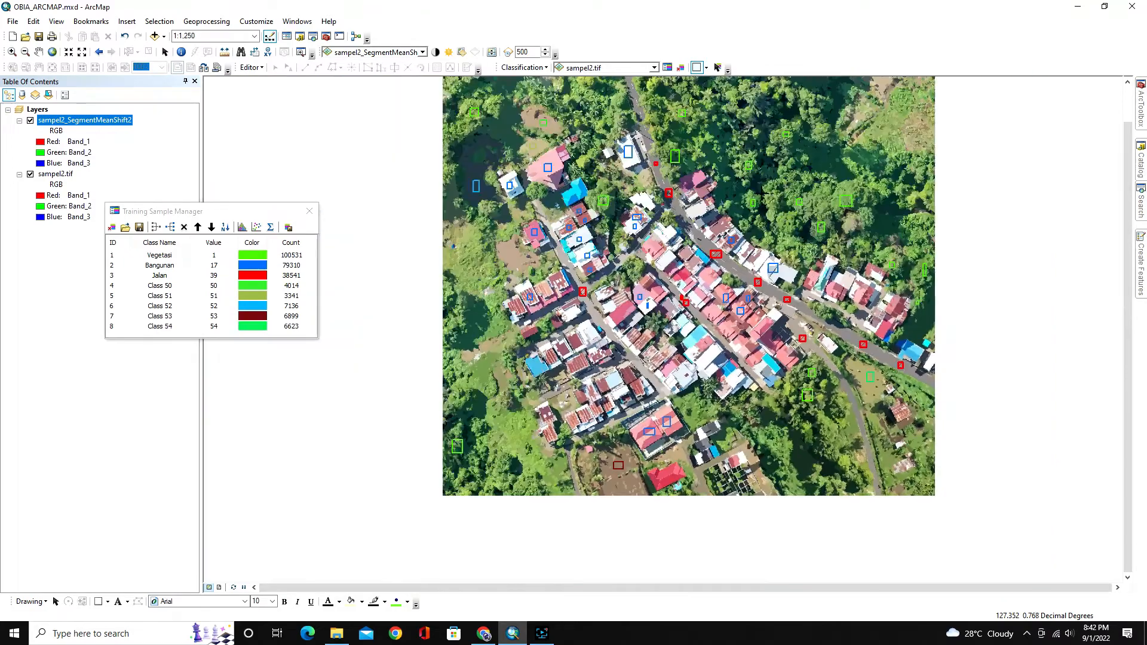
{"action": "scroll", "coordinate": [643, 159], "scroll_direction": "down", "scroll_amount": 3}
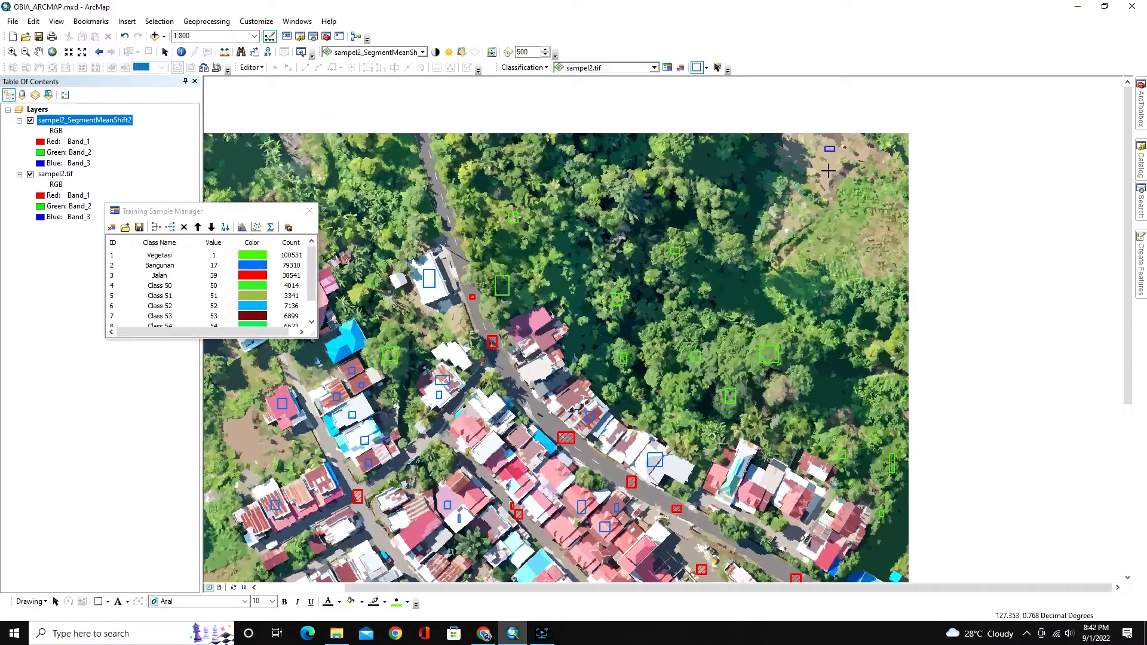
- Merge all the open-land samples from Class 50 onward into one class
{"action": "left_click", "coordinate": [214, 284]}
{"action": "left_click", "coordinate": [214, 323], "text": "shift"}
{"action": "left_click", "coordinate": [153, 227]}
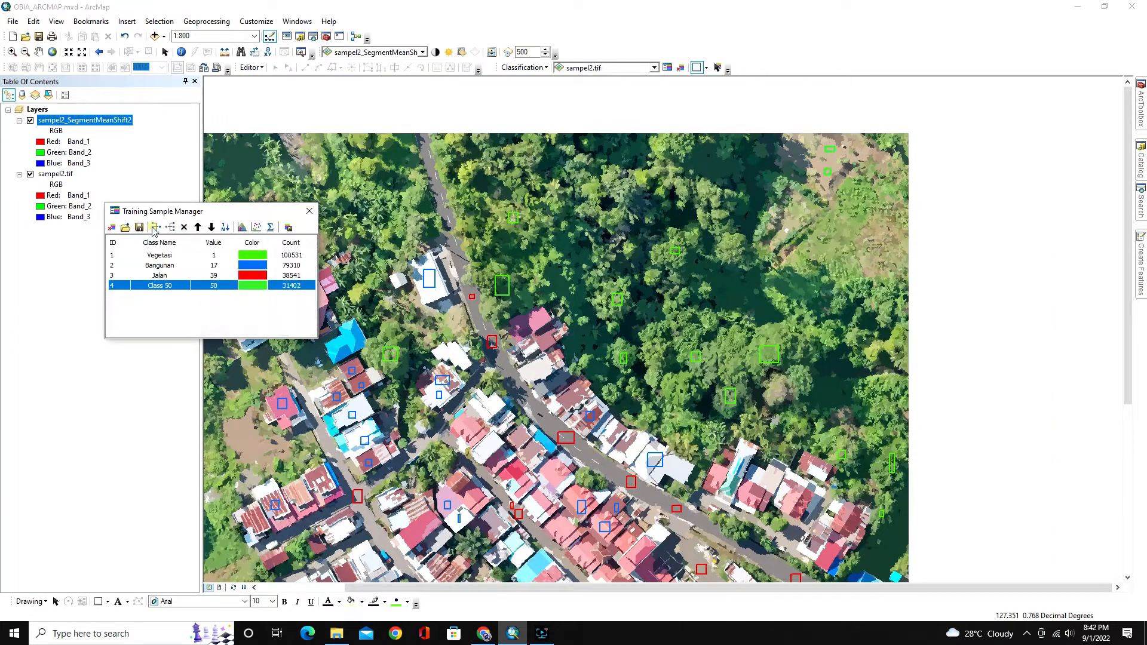
- Rename the merged open-land class Lahan terbuka and change its color to light beige-pink
{"action": "double_click", "coordinate": [174, 285]}
{"action": "type", "text": "Lahan terbuka"}
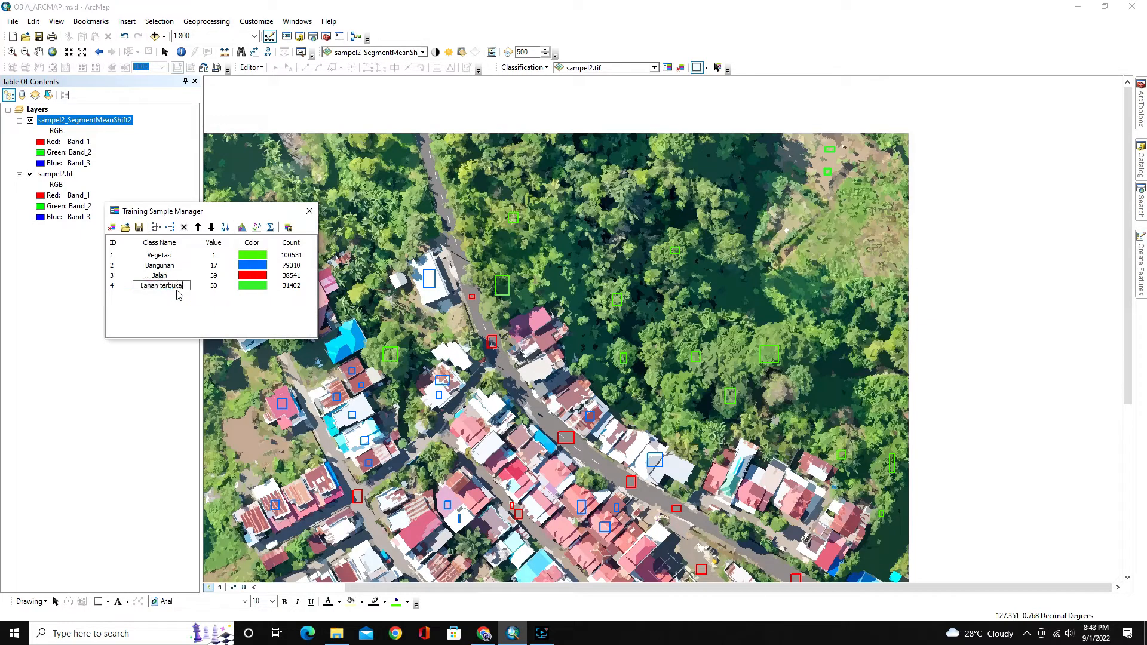
{"action": "key", "text": "Return"}
{"action": "left_click", "coordinate": [245, 285]}
{"action": "left_click", "coordinate": [274, 385]}
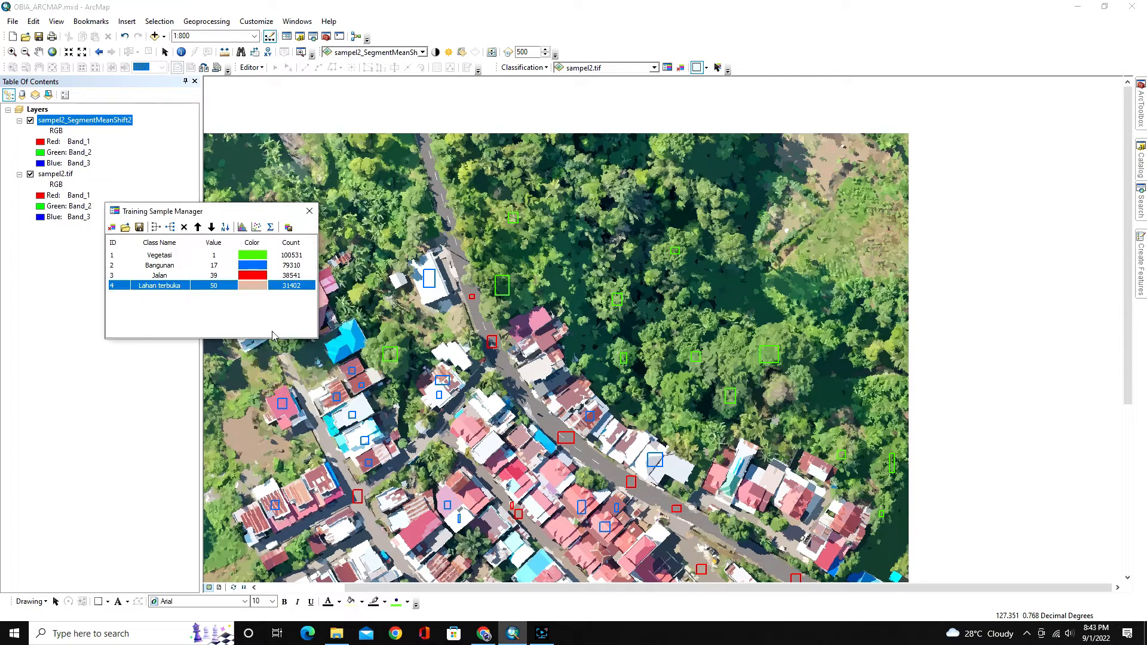
- Compare the segmented layer with the original image and draw rectangular shrub samples at the western edge, eastern edge and northeastern clearing
{"action": "scroll", "coordinate": [419, 382], "scroll_direction": "up", "scroll_amount": 2}
{"action": "left_click", "coordinate": [30, 120]}
{"action": "left_click", "coordinate": [30, 120]}
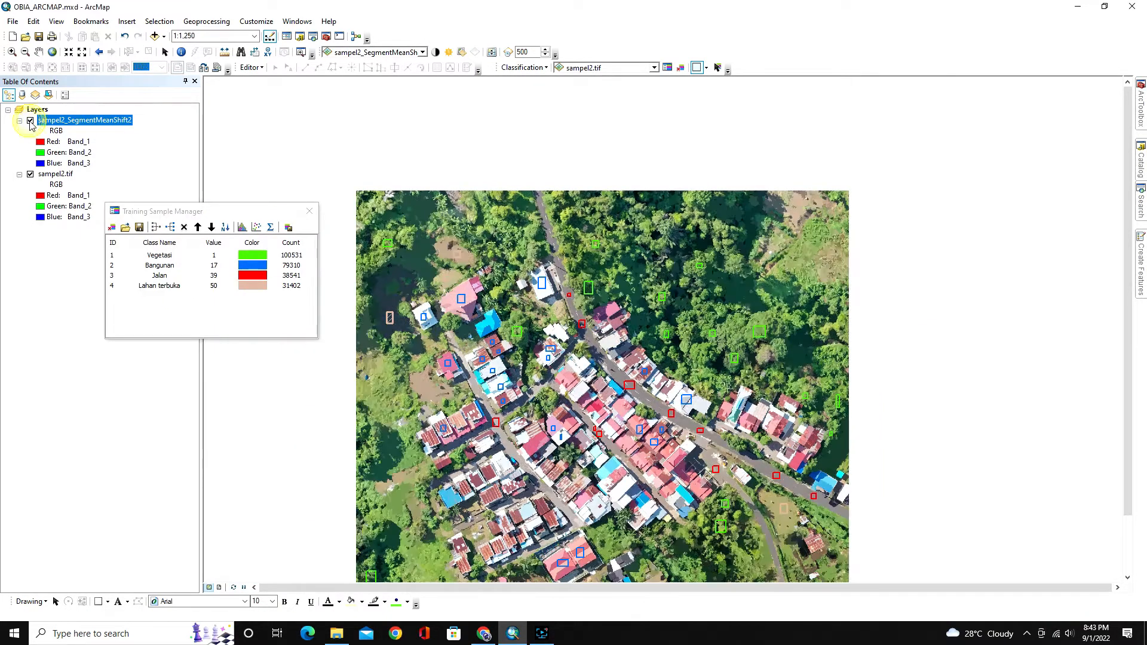
{"action": "left_click_drag", "start_coordinate": [388, 381], "coordinate": [394, 405]}
{"action": "left_click_drag", "start_coordinate": [835, 455], "coordinate": [840, 462]}
{"action": "scroll", "coordinate": [759, 555], "scroll_direction": "down", "scroll_amount": 2}
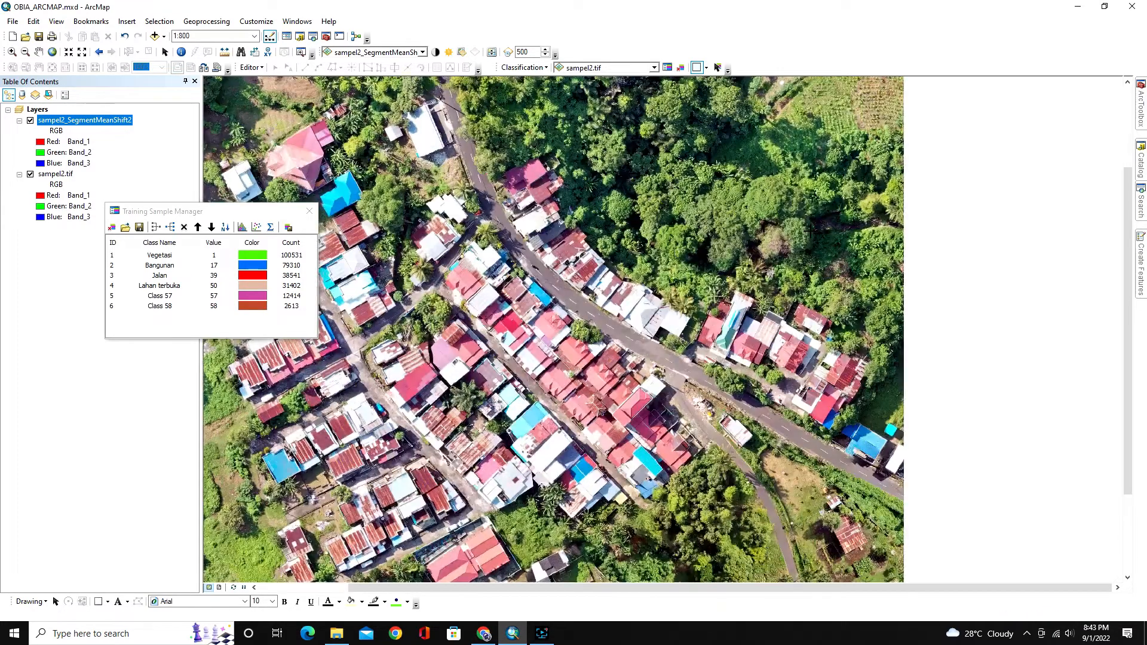
{"action": "left_click_drag", "start_coordinate": [823, 97], "coordinate": [846, 116]}
- Draw rectangular samples on the light green shrub patches in the southwest and west of the settlement
{"action": "scroll", "coordinate": [847, 363], "scroll_direction": "up", "scroll_amount": 2}
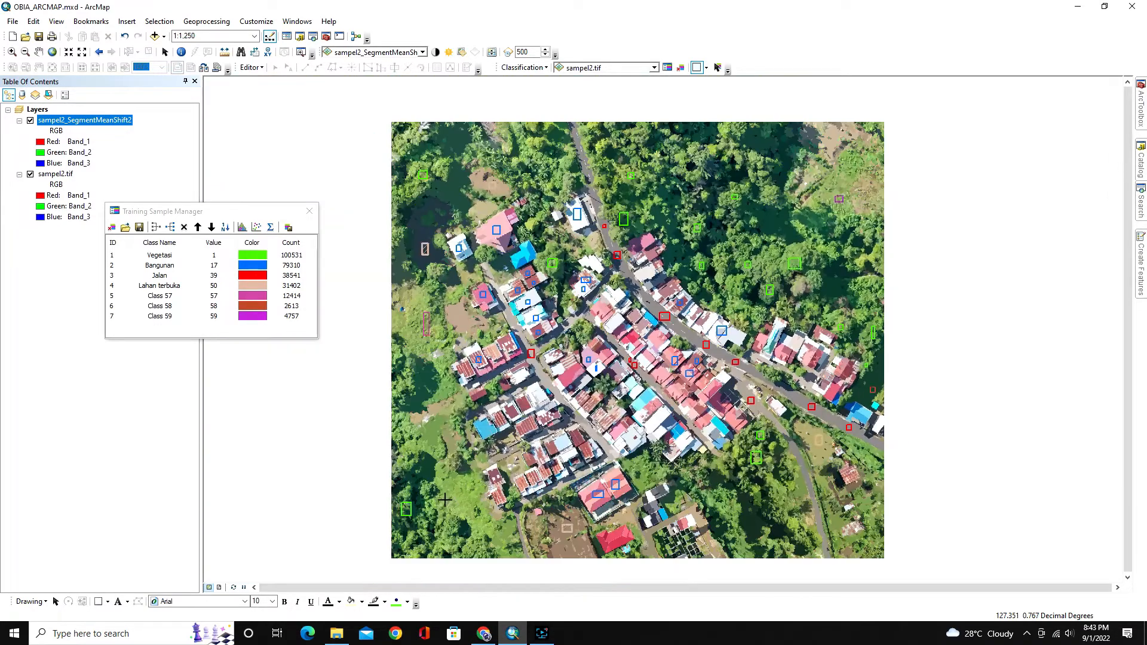
{"action": "scroll", "coordinate": [457, 502], "scroll_direction": "down", "scroll_amount": 2}
{"action": "left_click_drag", "start_coordinate": [455, 476], "coordinate": [476, 493]}
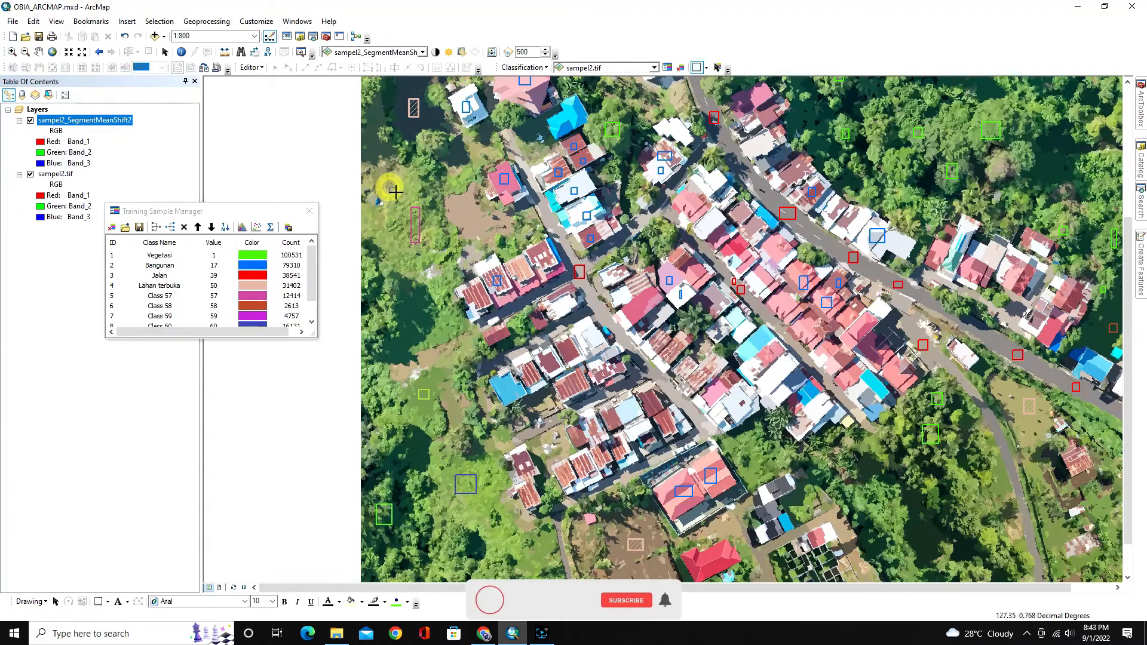
{"action": "scroll", "coordinate": [841, 357], "scroll_direction": "up", "scroll_amount": 2}
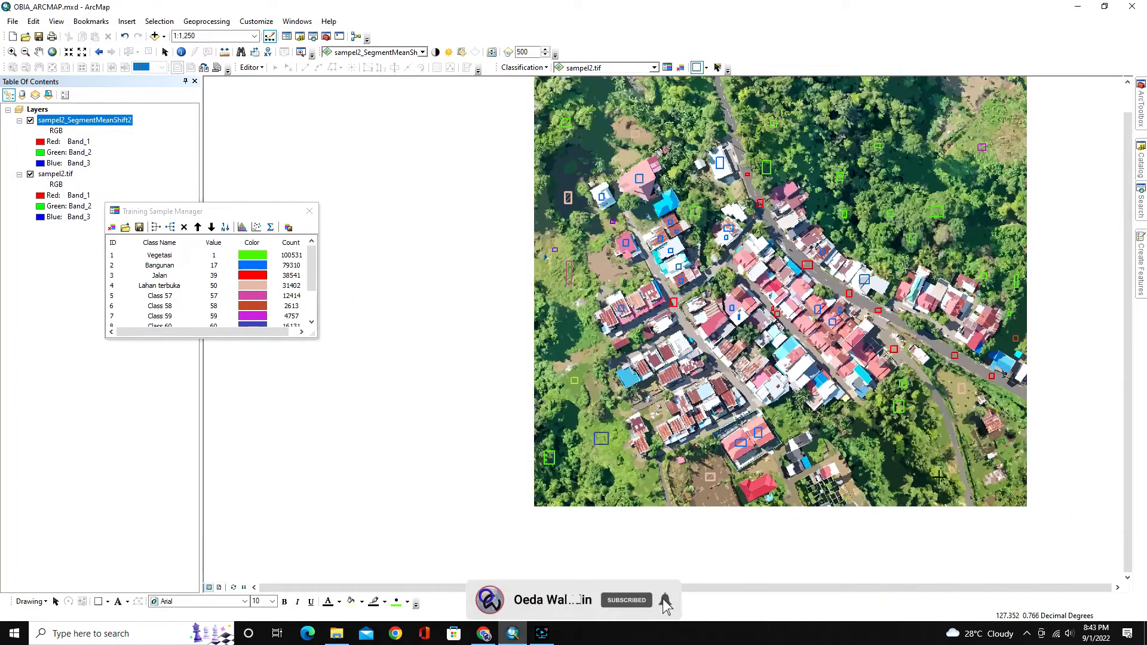
- Merge the shrub samples Class 57 through Class 63 into one class
{"action": "left_click_drag", "start_coordinate": [312, 262], "coordinate": [315, 287]}
{"action": "scroll", "coordinate": [179, 281], "scroll_direction": "up", "scroll_amount": 1}
{"action": "left_click", "coordinate": [132, 276]}
{"action": "left_click", "coordinate": [114, 287]}
{"action": "scroll", "coordinate": [120, 296], "scroll_direction": "down", "scroll_amount": 1}
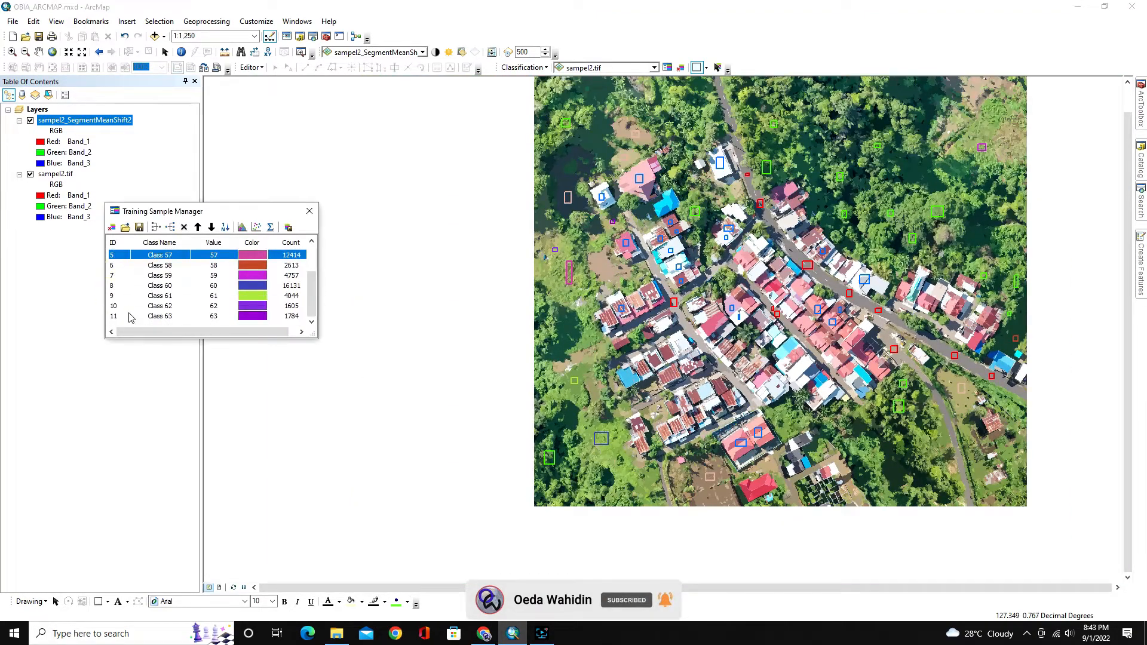
{"action": "left_click", "coordinate": [129, 315], "text": "shift"}
{"action": "left_click", "coordinate": [156, 228]}
- Rename the merged shrub class Semak and change its color to yellow
{"action": "left_click", "coordinate": [154, 296]}
{"action": "type", "text": "Semak"}
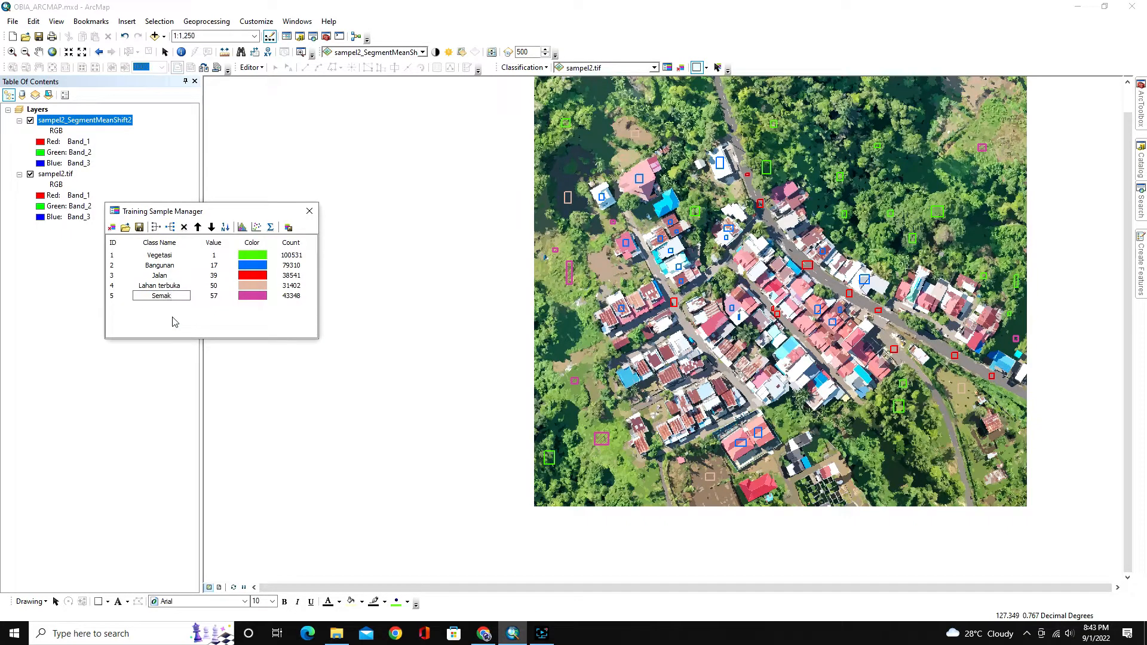
{"action": "key", "text": "Return"}
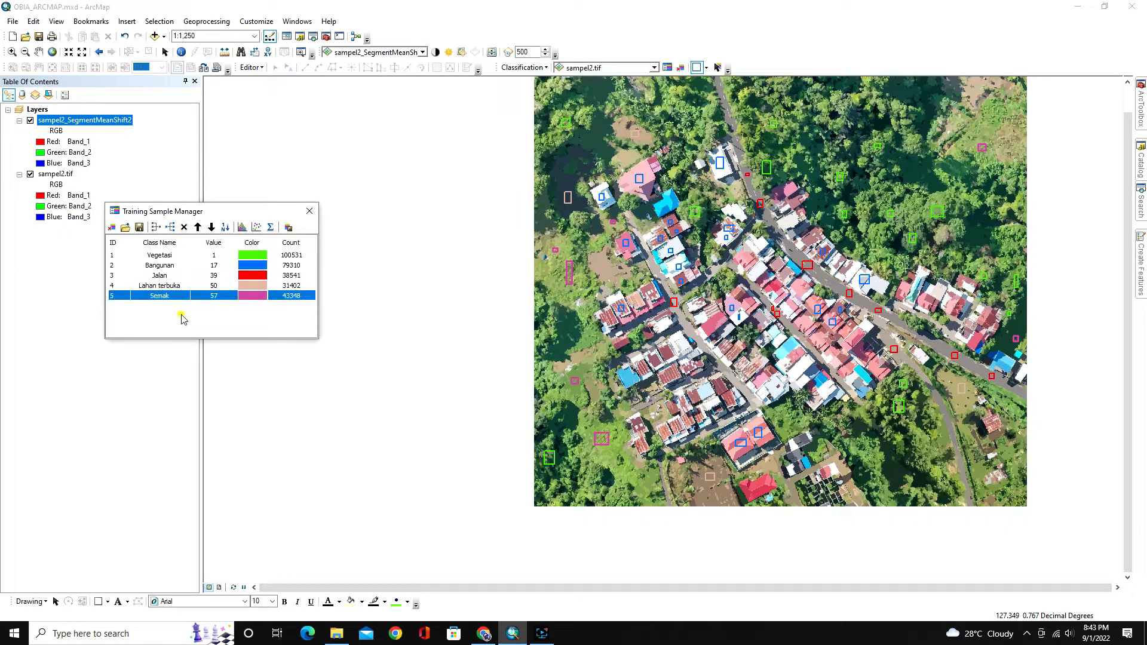
{"action": "left_click", "coordinate": [253, 295]}
{"action": "left_click", "coordinate": [304, 342]}
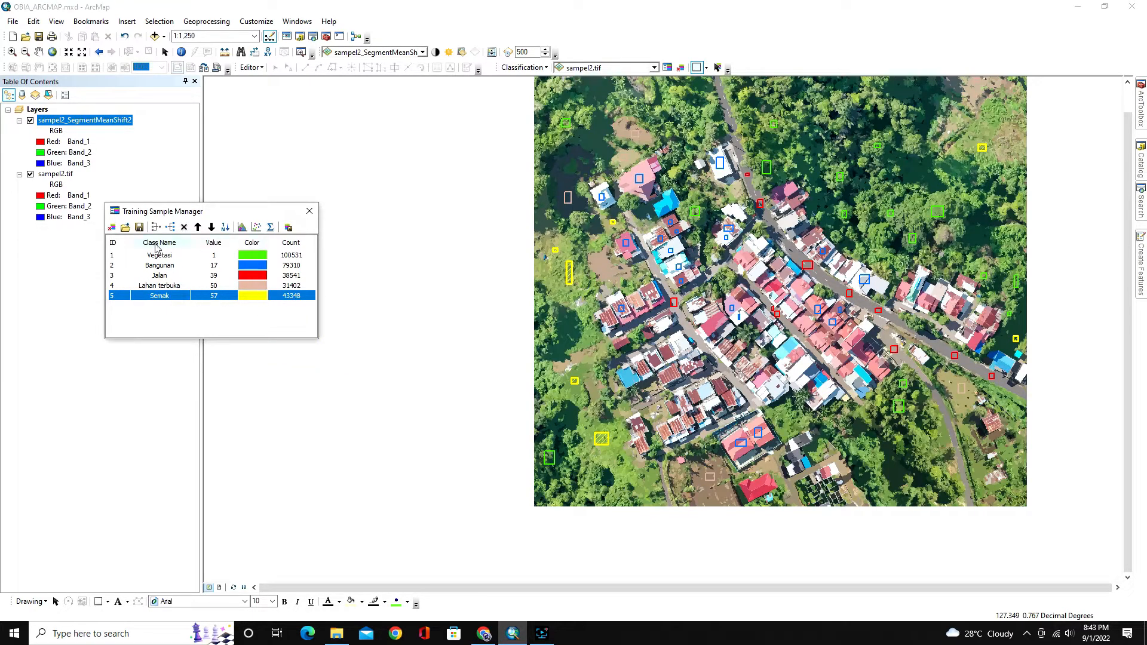
- Save the training samples as the shapefile training_sampel.shp in the data obia arcmap folder
{"action": "left_click_drag", "start_coordinate": [241, 215], "coordinate": [412, 211]}
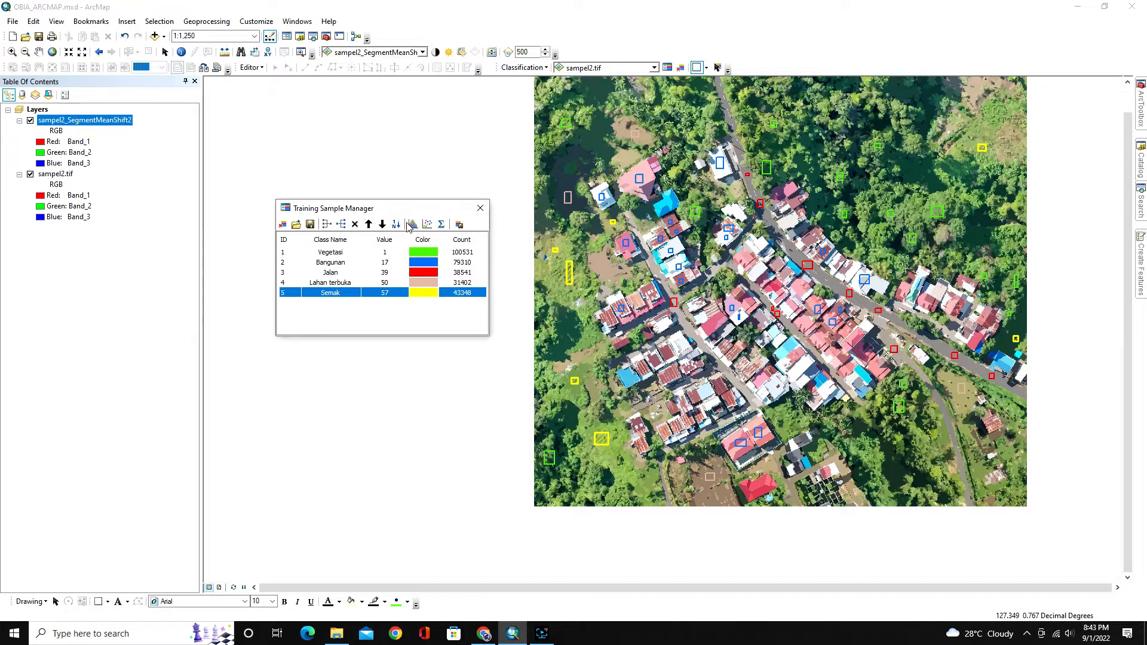
{"action": "left_click", "coordinate": [374, 307]}
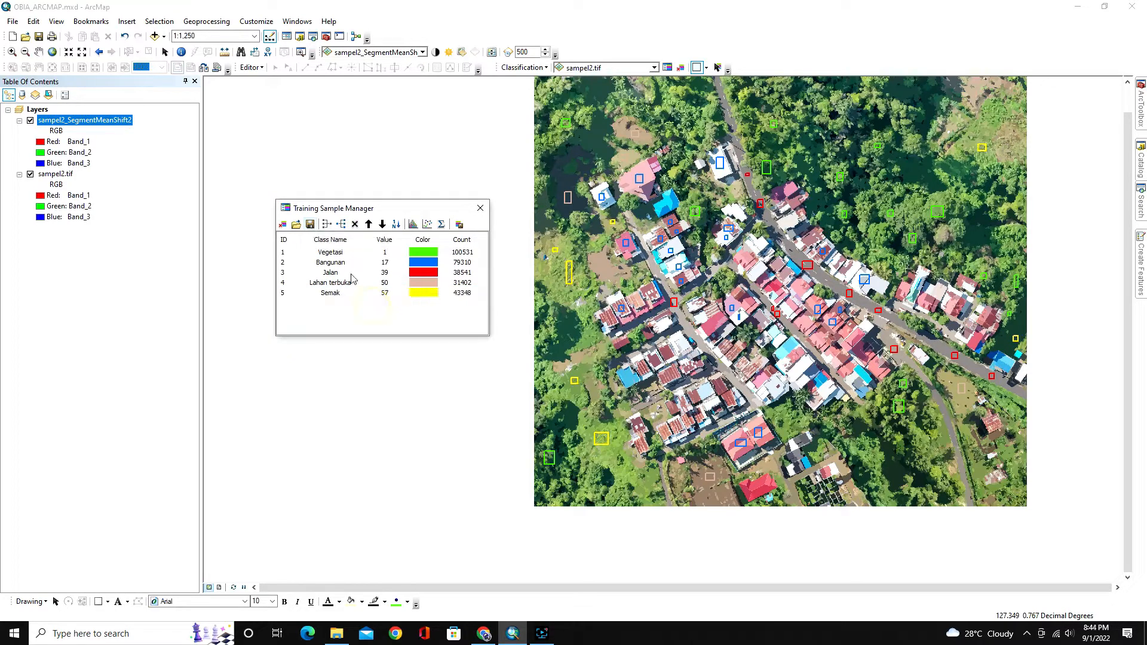
{"action": "left_click", "coordinate": [310, 224]}
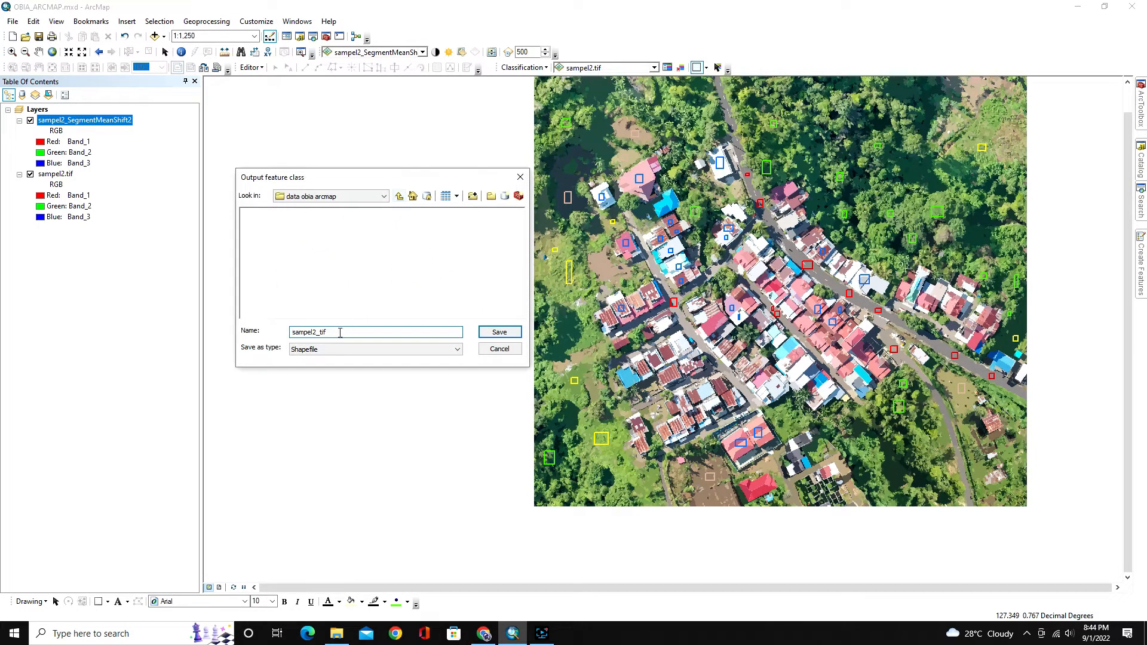
{"action": "left_click", "coordinate": [333, 351]}
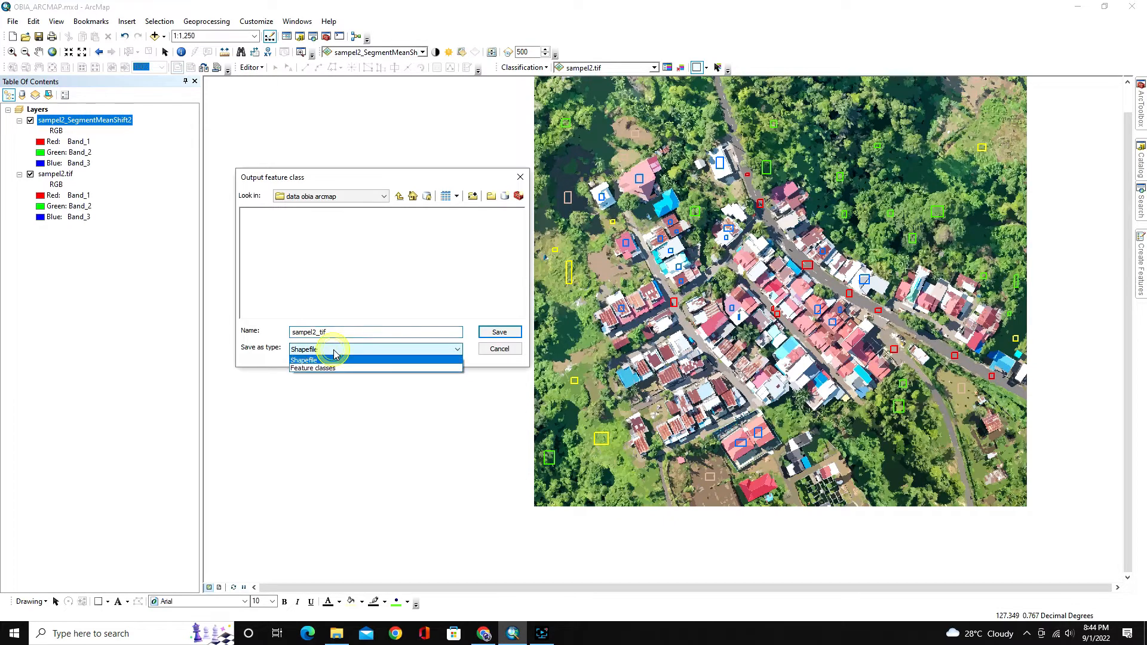
{"action": "left_click", "coordinate": [327, 361]}
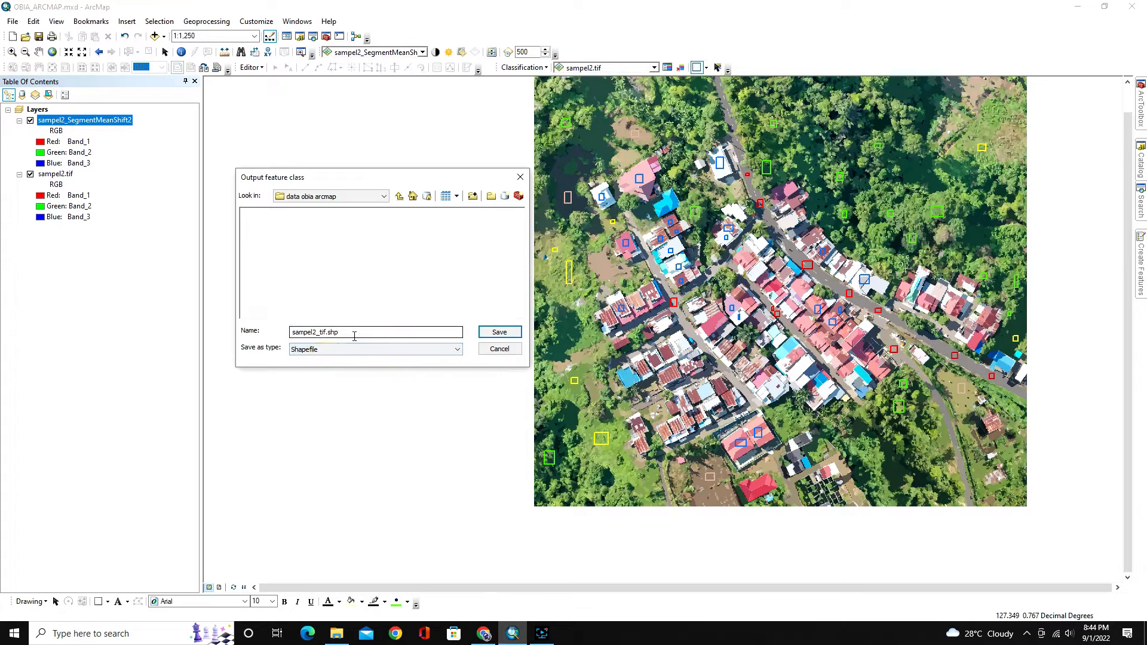
{"action": "left_click", "coordinate": [313, 332]}
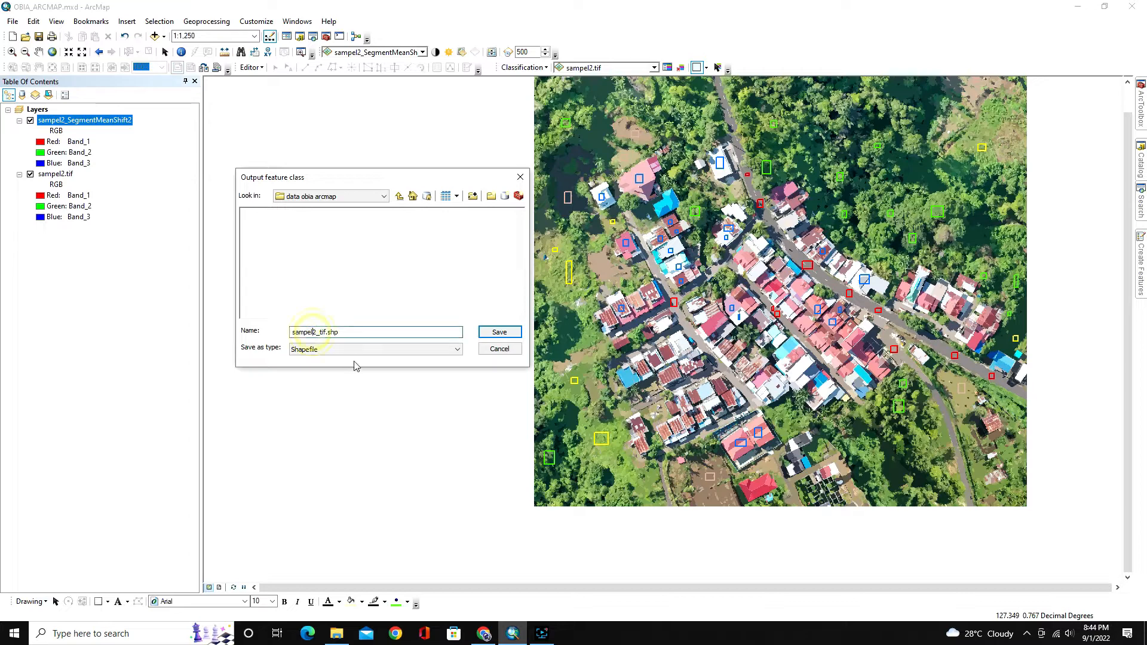
{"action": "key", "text": "shift+Home"}
{"action": "type", "text": "trainin"}
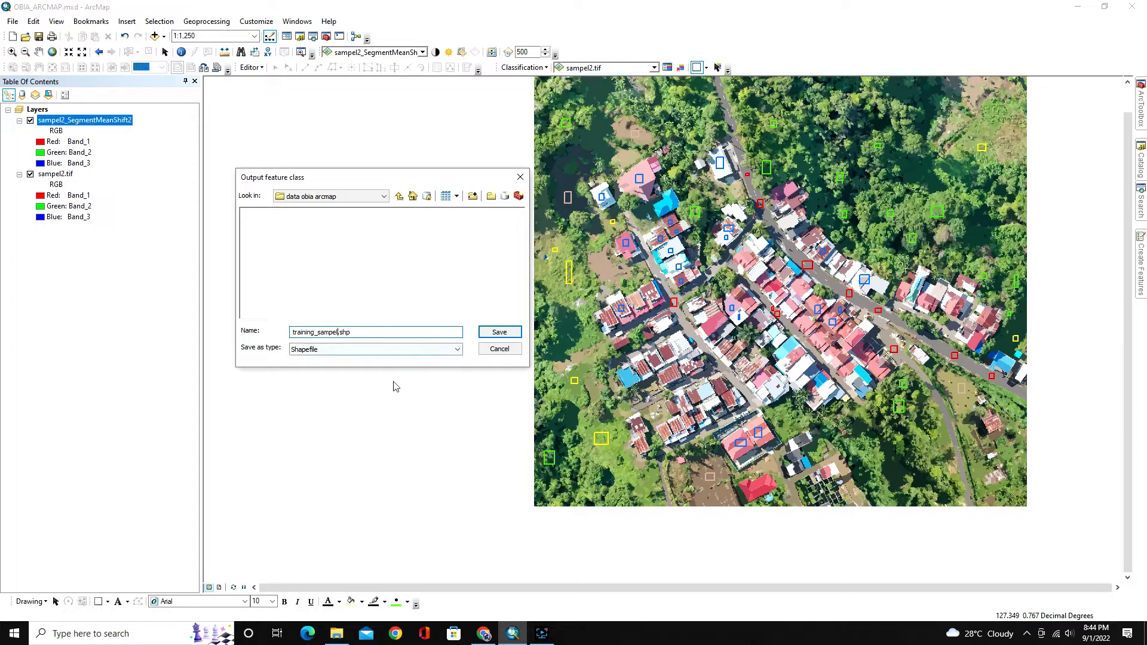
{"action": "left_click", "coordinate": [499, 333]}
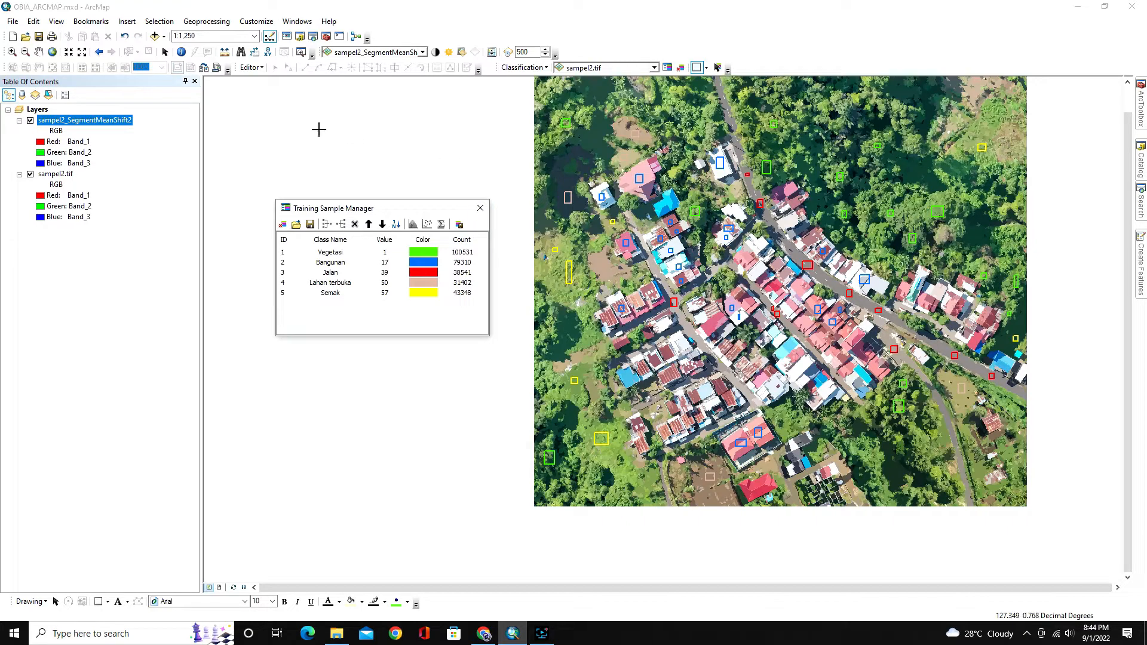
- Open the Train Support Vector Machine Classifier tool and set sampel2_SegmentMeanShift2 as its input raster
{"action": "right_click", "coordinate": [105, 121]}
{"action": "left_click", "coordinate": [187, 181]}
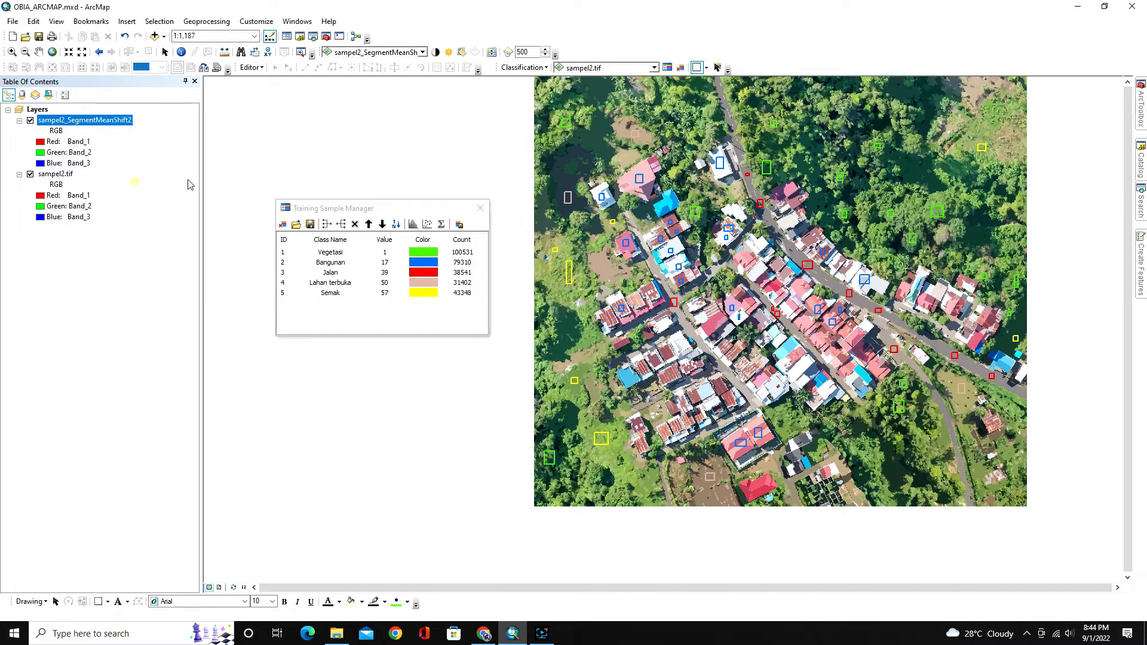
{"action": "mouse_move", "coordinate": [1141, 111]}
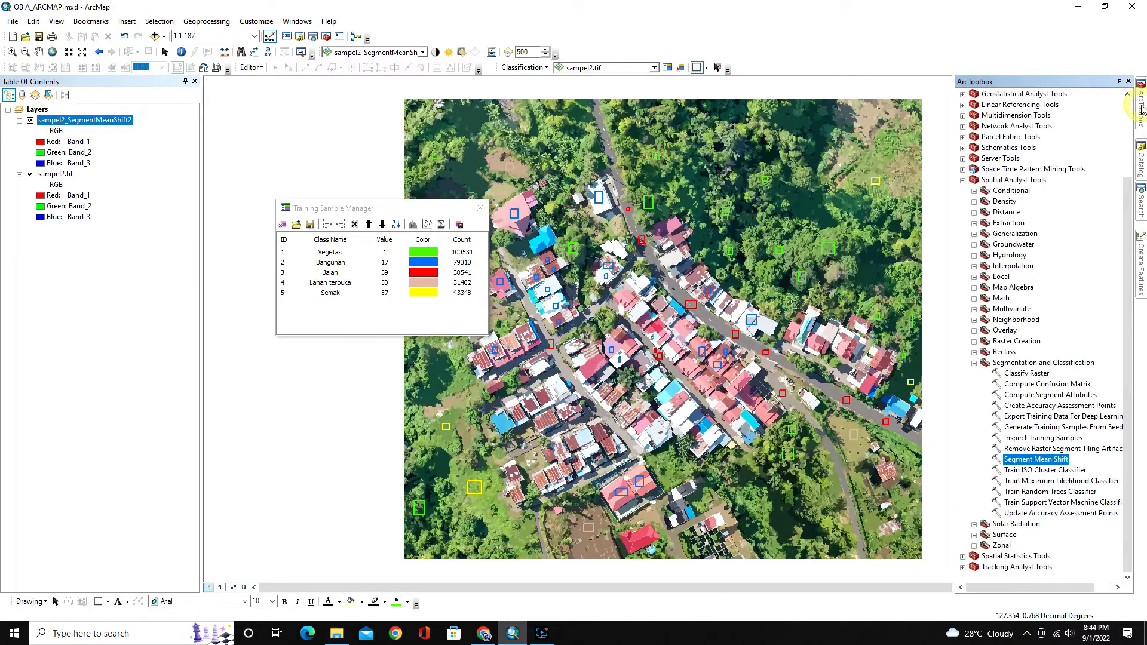
{"action": "left_click", "coordinate": [1014, 363]}
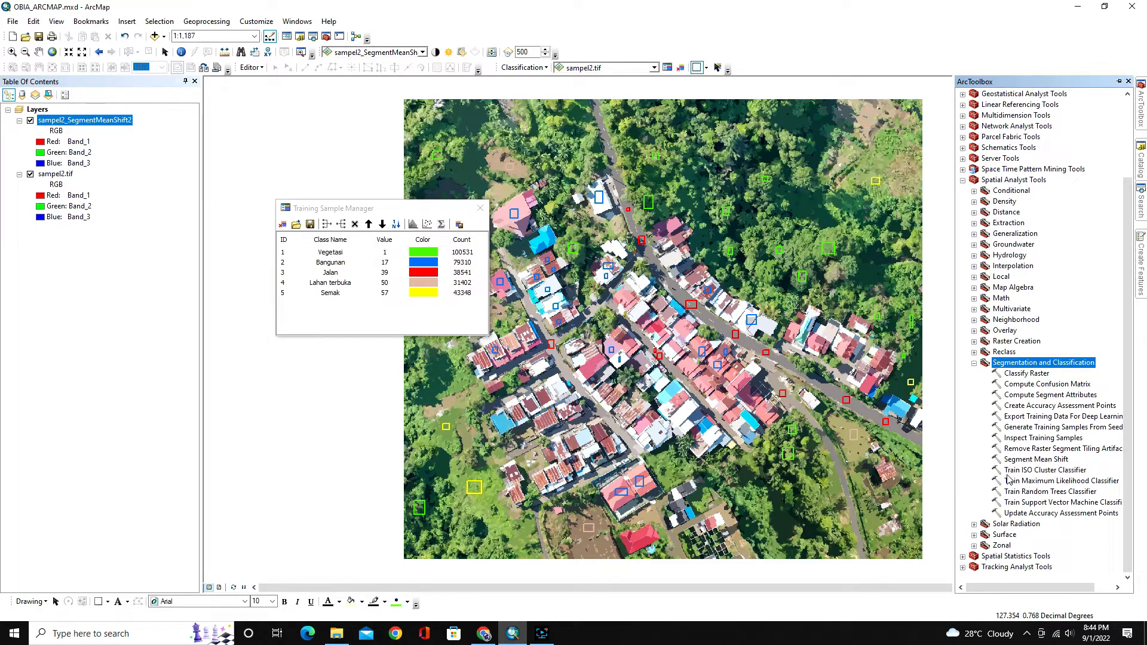
{"action": "left_click", "coordinate": [1026, 471]}
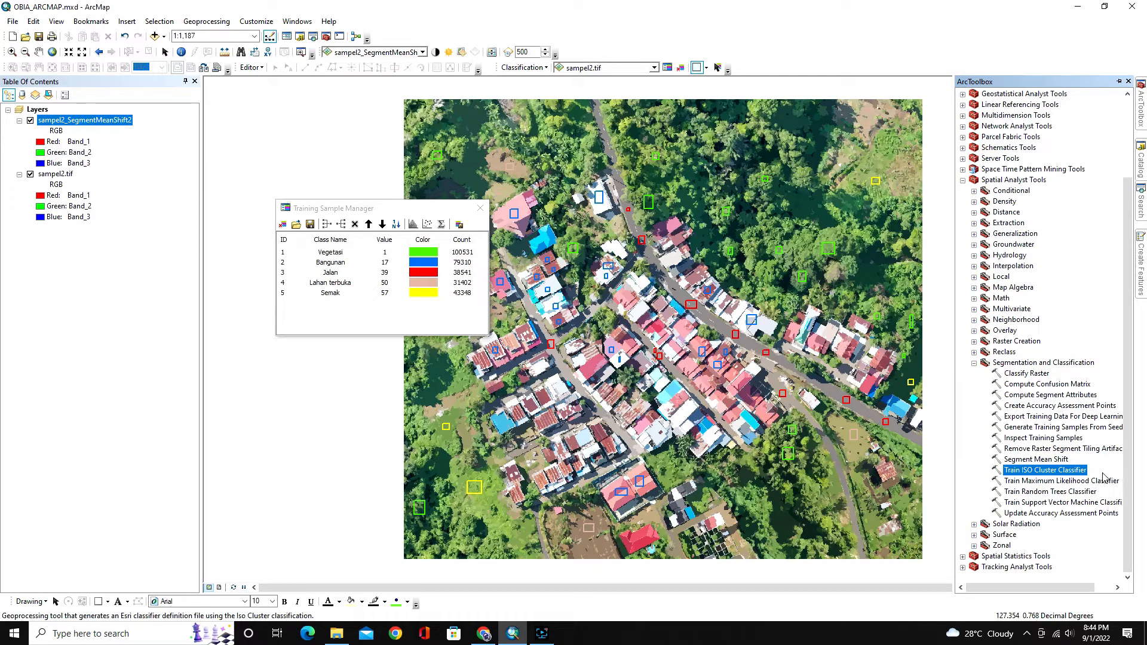
{"action": "left_click", "coordinate": [1022, 482]}
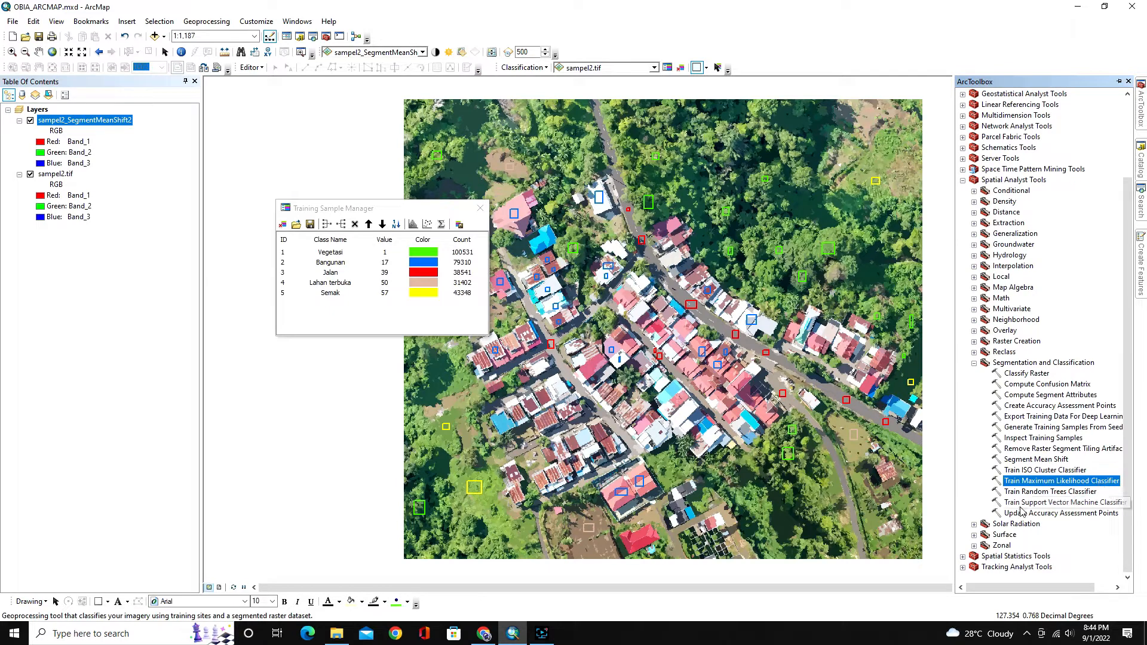
{"action": "left_click", "coordinate": [1045, 492]}
{"action": "left_click", "coordinate": [1037, 504]}
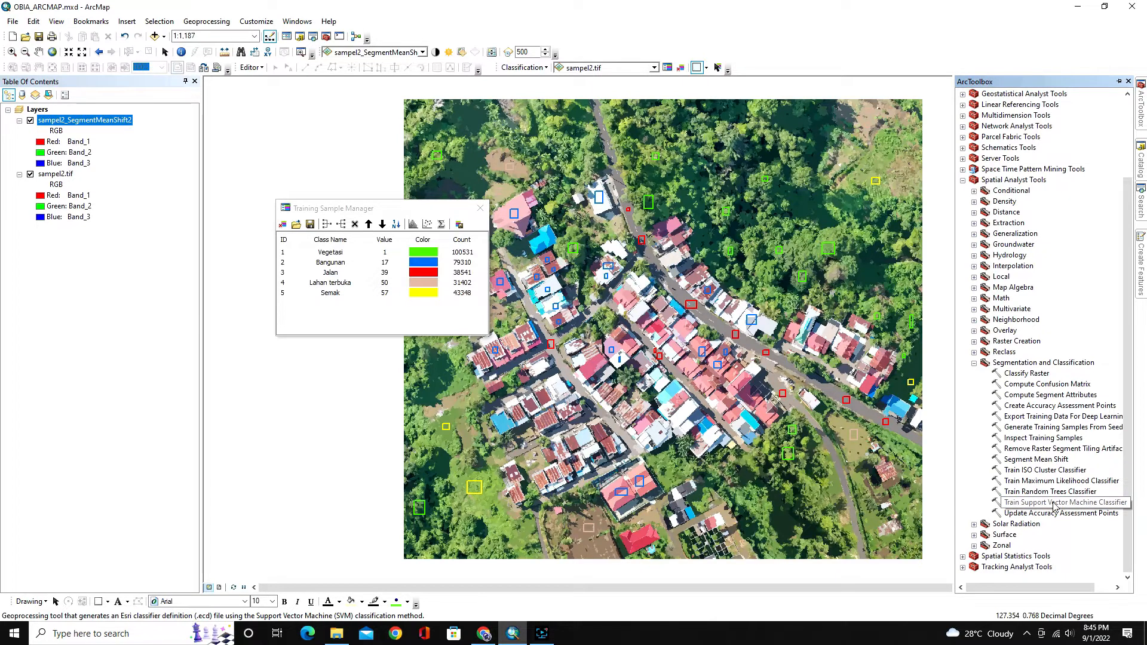
{"action": "double_click", "coordinate": [1055, 505]}
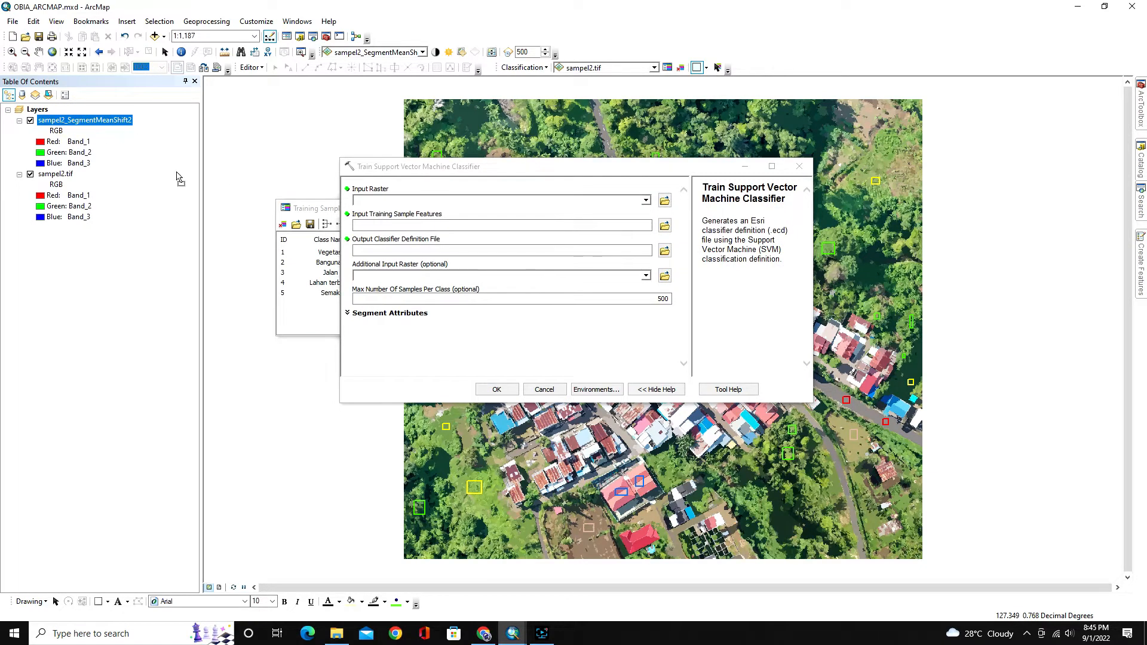
{"action": "left_click_drag", "start_coordinate": [323, 199], "coordinate": [379, 201]}
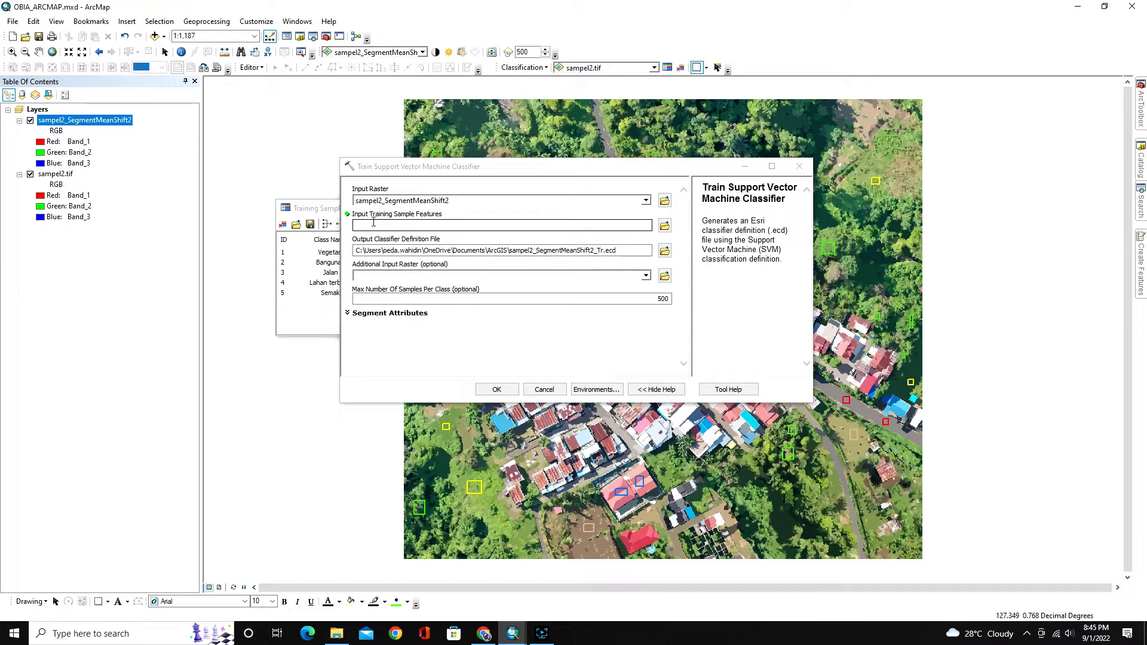
- Set the input training sample features to training_sampel.shp from G:\VIDIO YOUTUBE\089_OBIA ARCGIS\data obia arcmap
{"action": "left_click", "coordinate": [664, 225]}
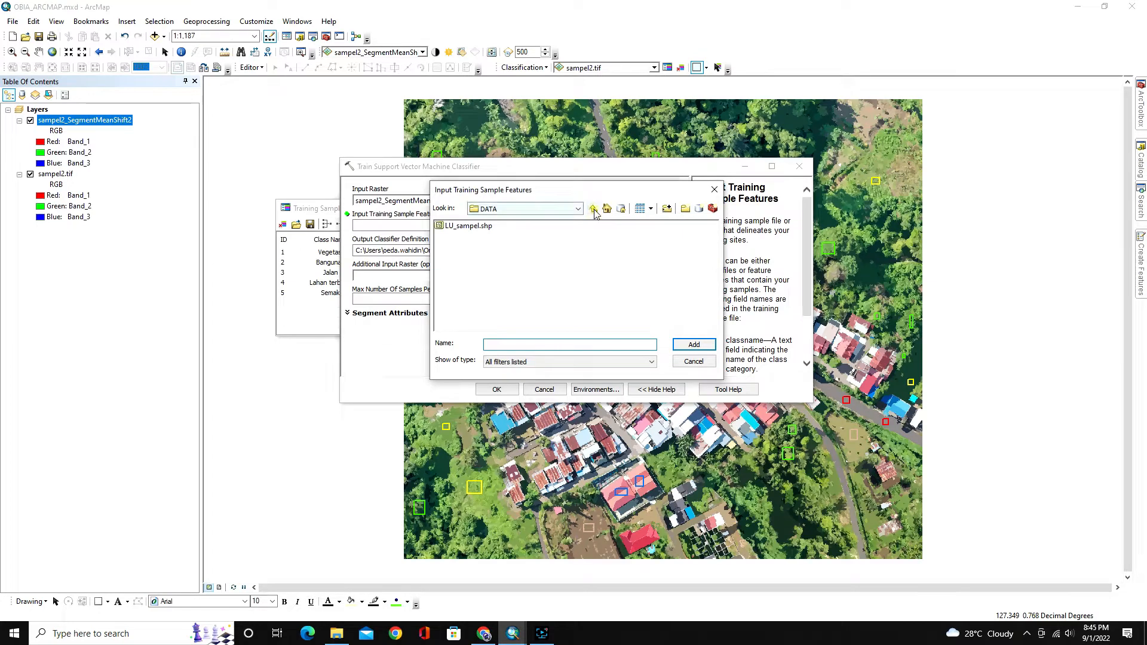
{"action": "left_click", "coordinate": [593, 209]}
{"action": "left_click", "coordinate": [593, 209]}
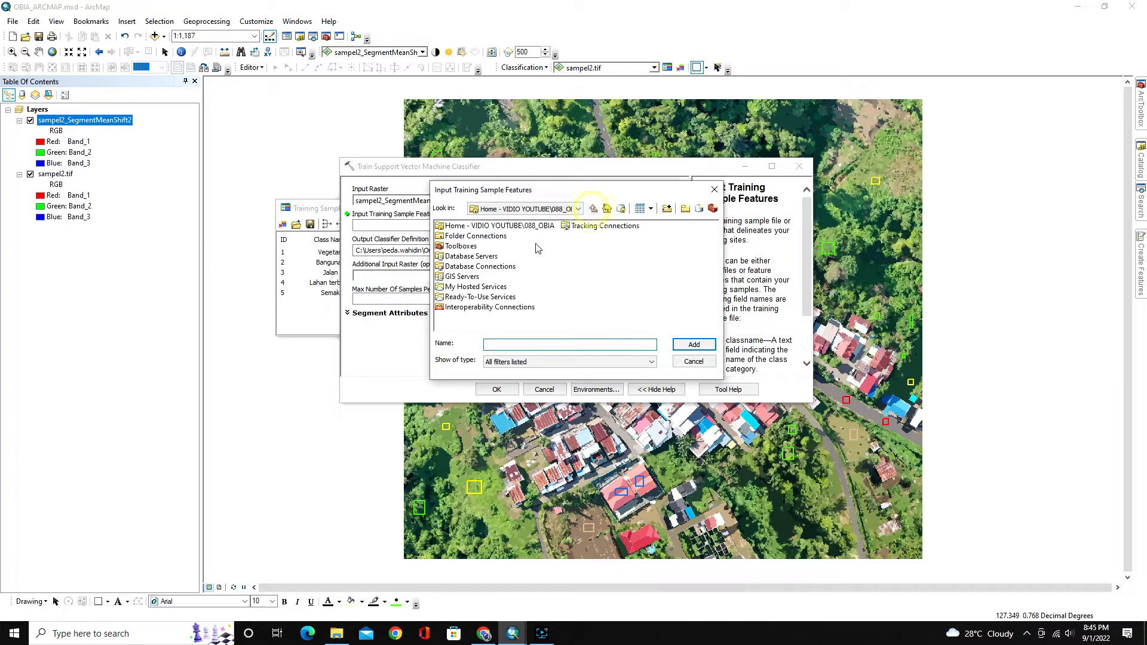
{"action": "left_click", "coordinate": [550, 210]}
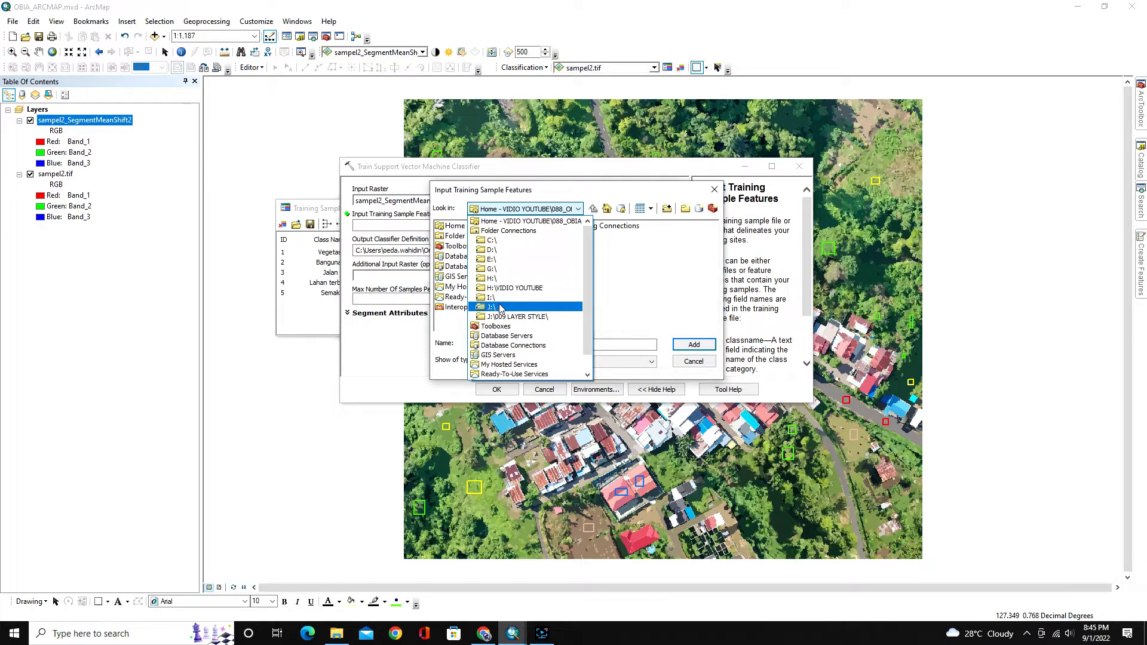
{"action": "left_click", "coordinate": [500, 270]}
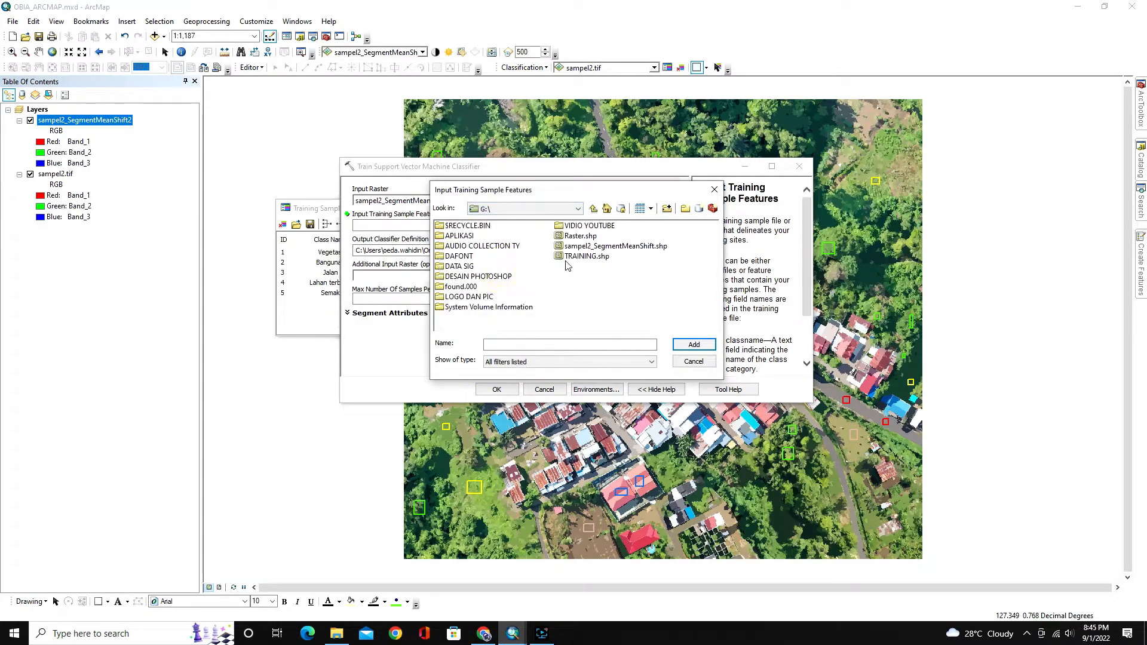
{"action": "double_click", "coordinate": [576, 227]}
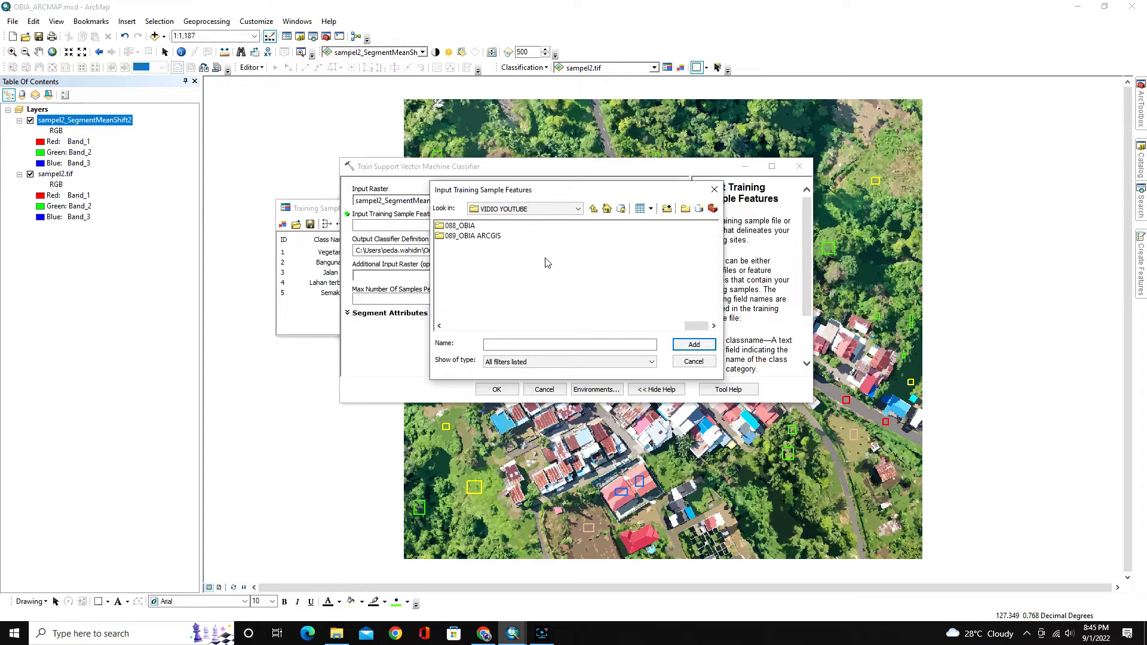
{"action": "double_click", "coordinate": [468, 236]}
{"action": "double_click", "coordinate": [469, 236]}
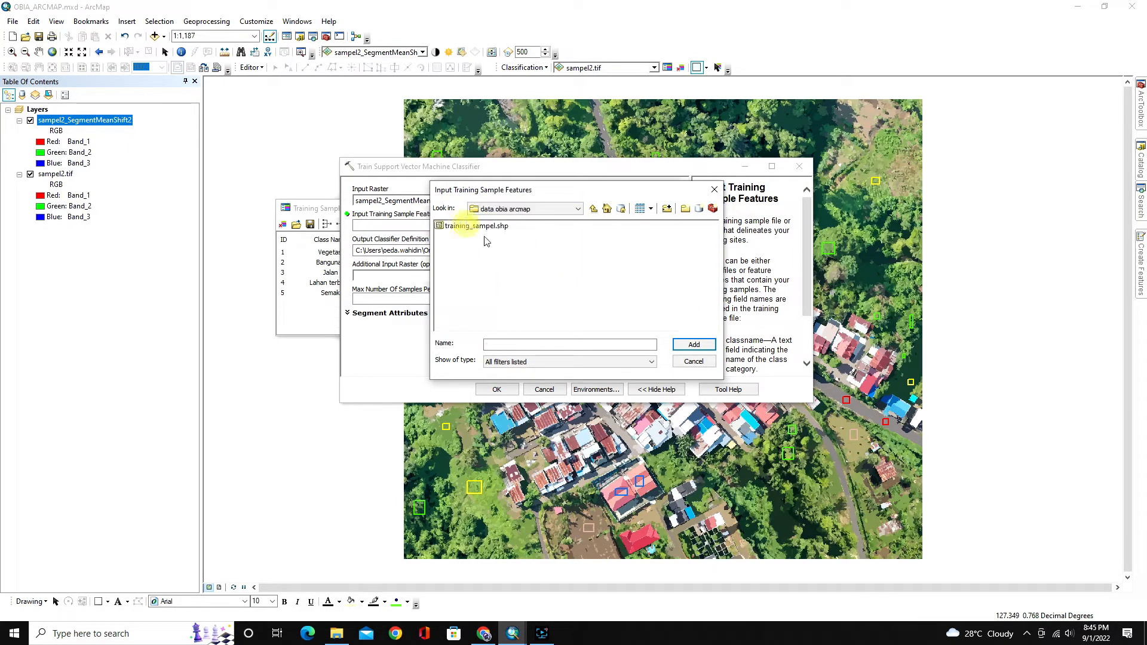
{"action": "left_click", "coordinate": [468, 227]}
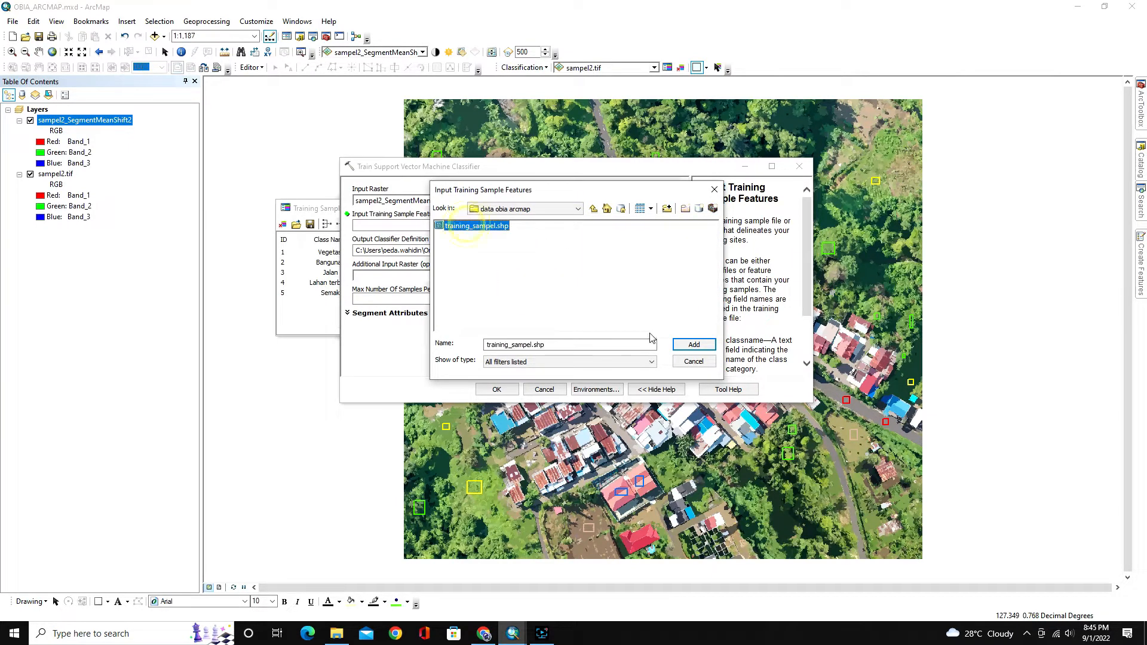
{"action": "left_click", "coordinate": [690, 346]}
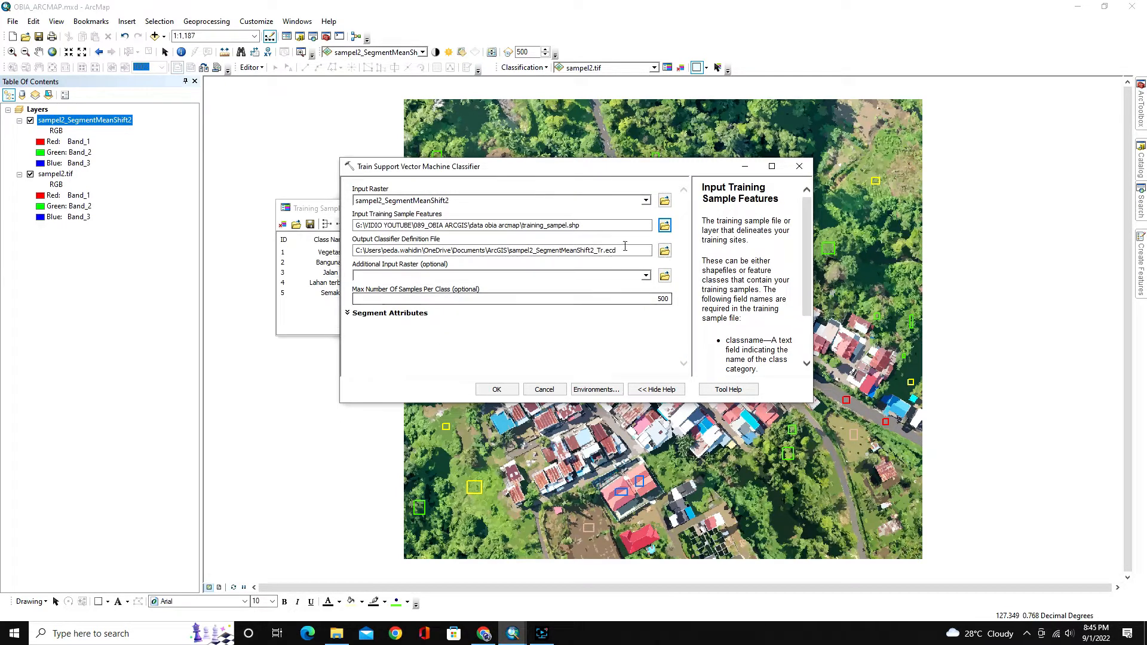
- Set the output classifier definition file to svm.ecd in the data obia arcmap folder and run the classifier training
{"action": "left_click", "coordinate": [664, 250]}
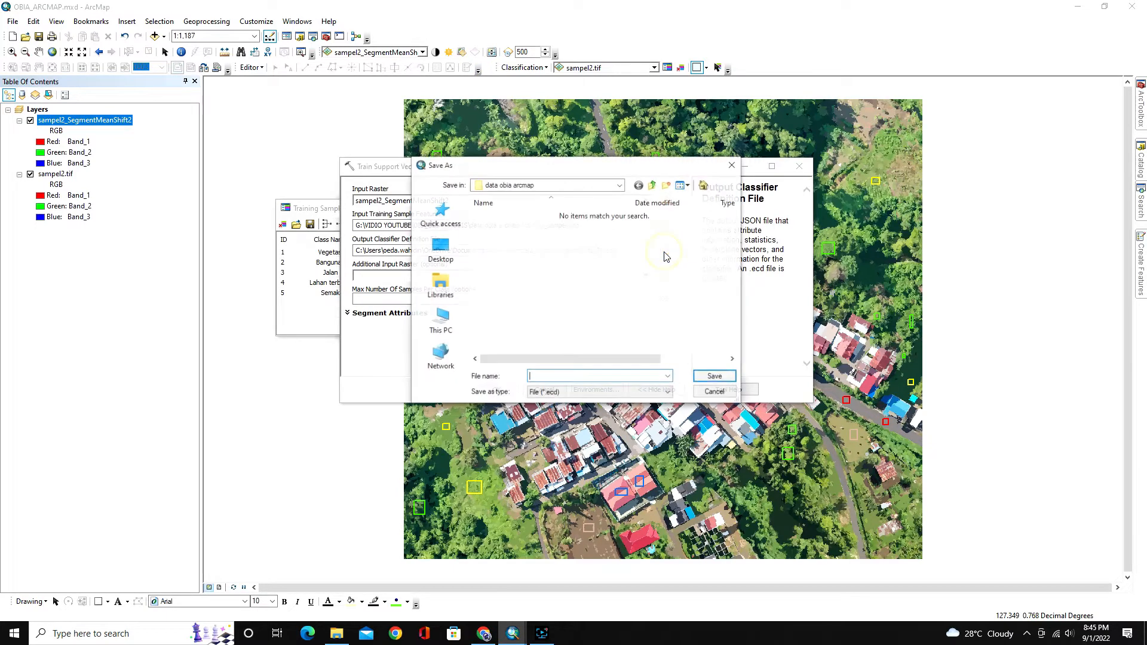
{"action": "left_click_drag", "start_coordinate": [543, 171], "coordinate": [564, 203]}
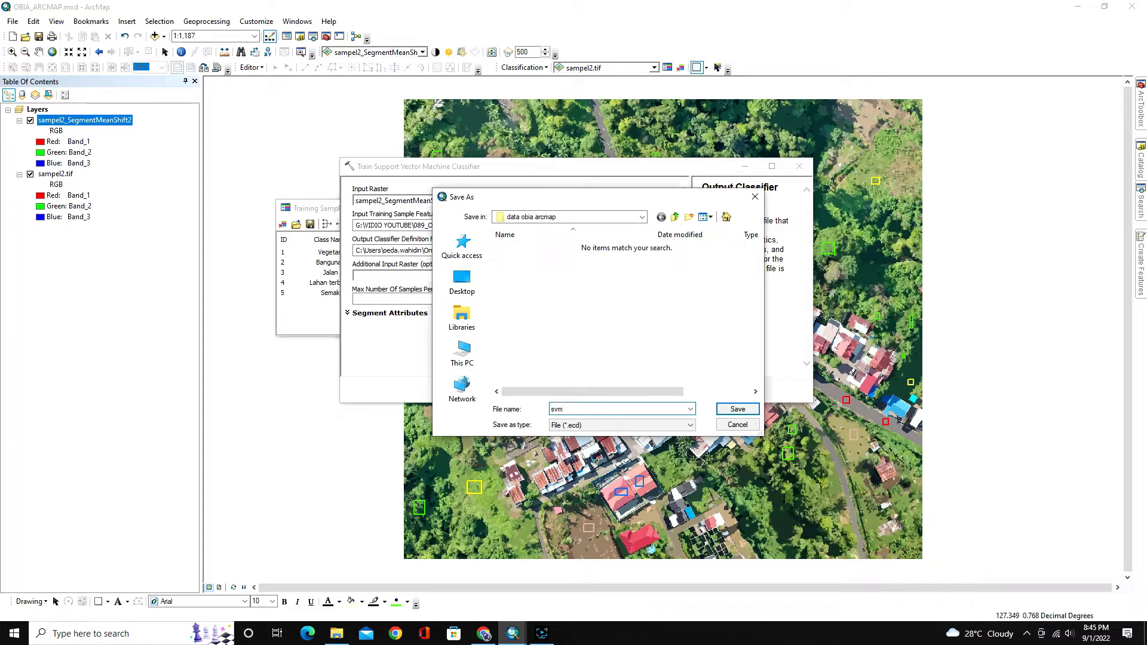
{"action": "left_click", "coordinate": [732, 410]}
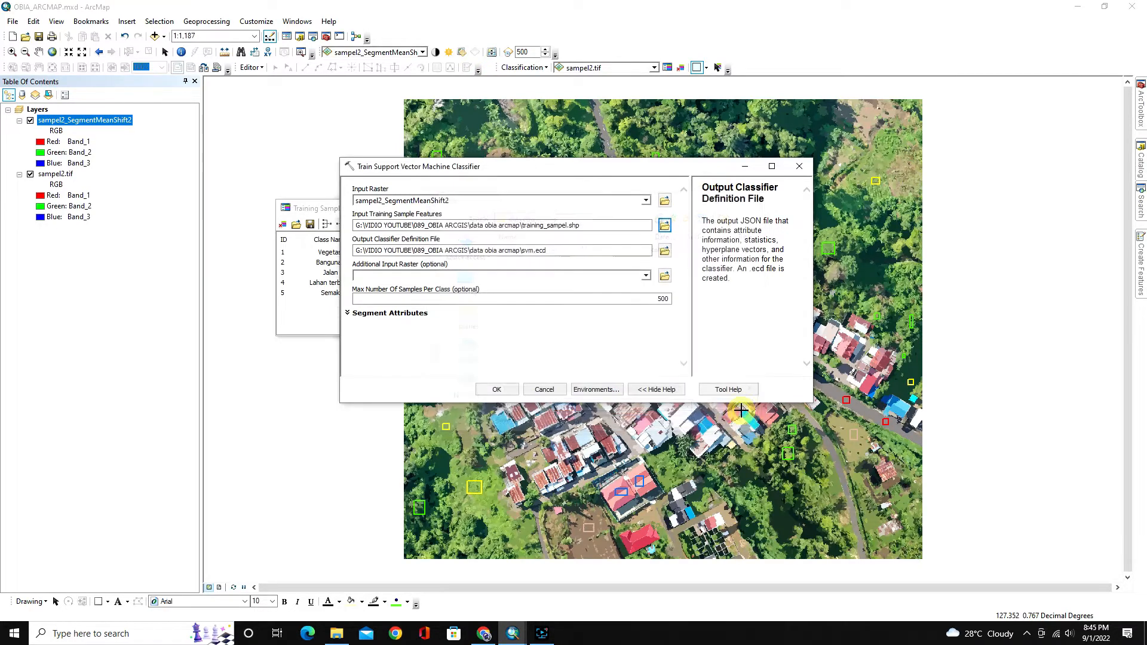
{"action": "left_click", "coordinate": [496, 389]}
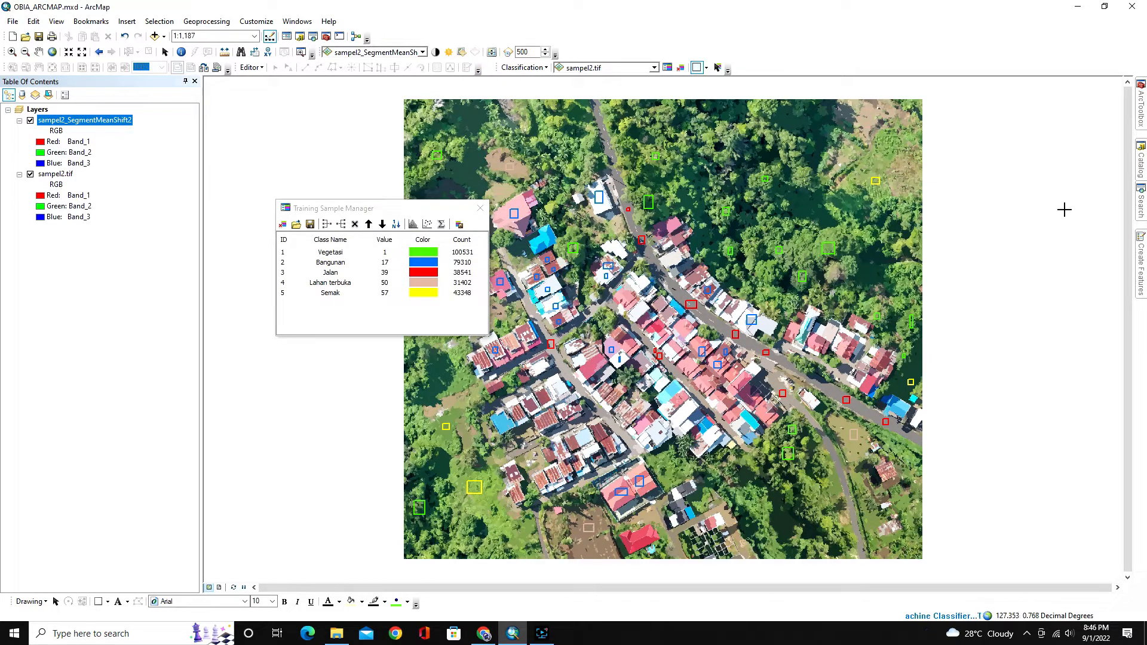
- Open the Classify Raster tool and set sampel2_SegmentMeanShift2 as its input raster
{"action": "mouse_move", "coordinate": [1141, 116]}
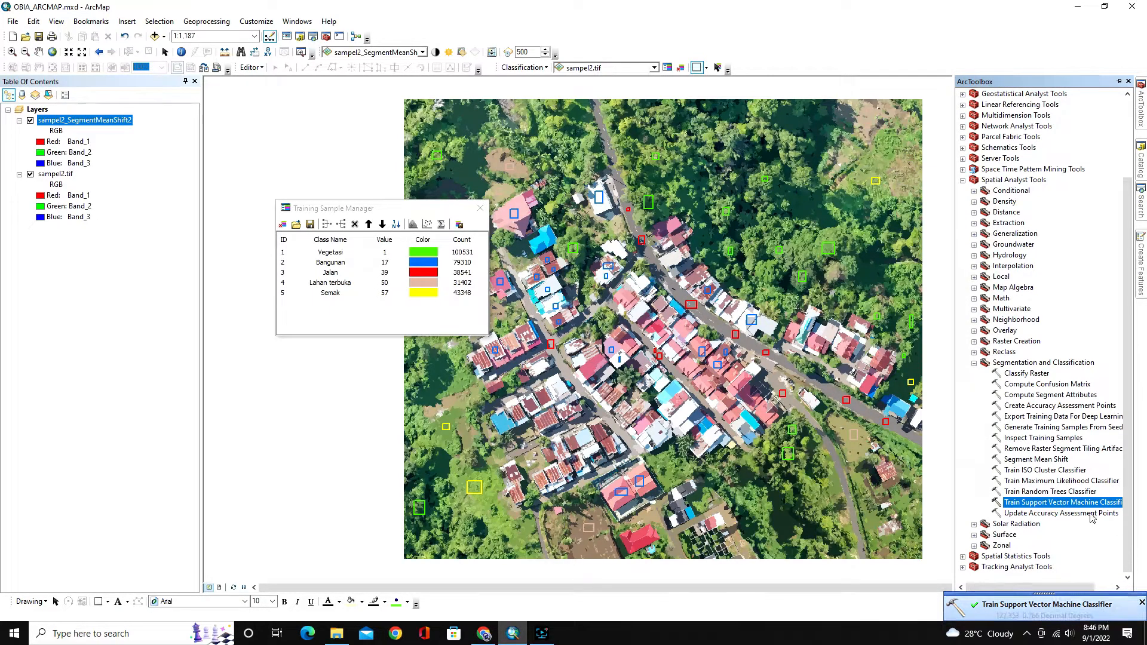
{"action": "left_click", "coordinate": [1029, 373]}
{"action": "double_click", "coordinate": [1023, 373]}
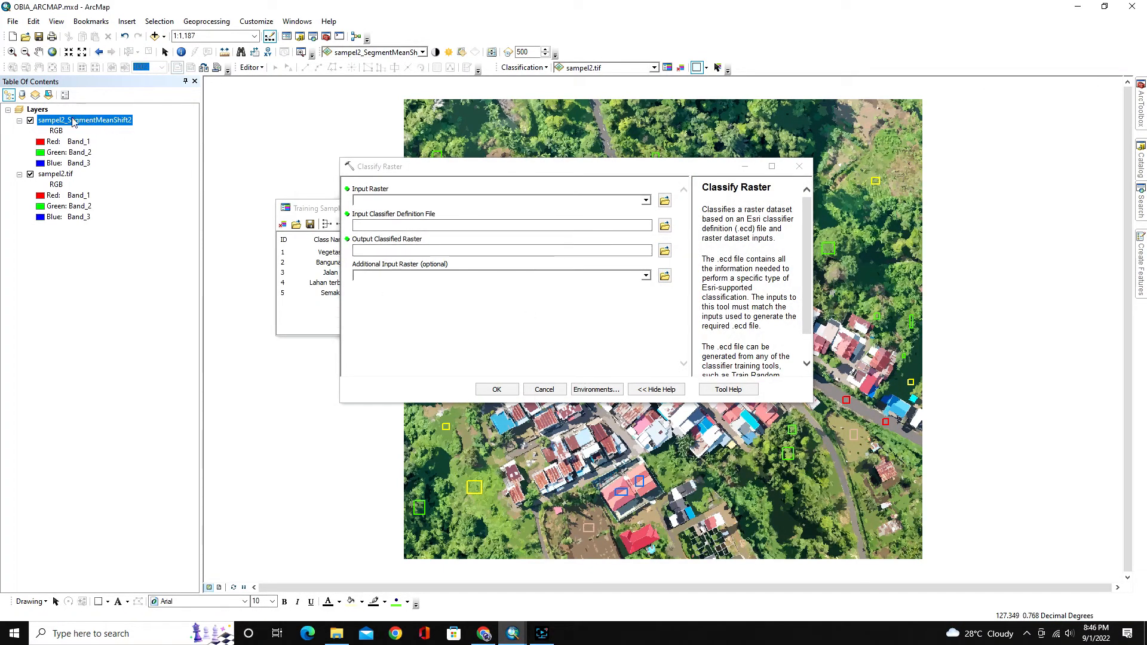
{"action": "left_click_drag", "start_coordinate": [63, 120], "coordinate": [372, 201]}
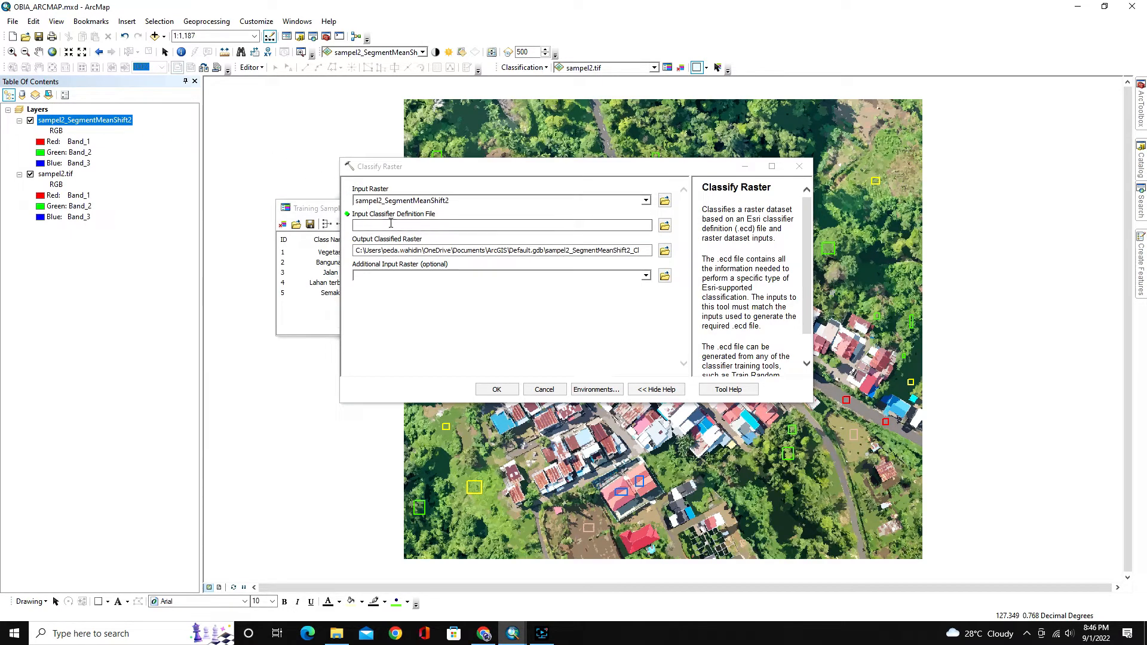
- Set svm.ecd as the input classifier definition file and name the output classified raster OBIA_Klasifikasi in the data obia arcmap folder
{"action": "left_click", "coordinate": [662, 227]}
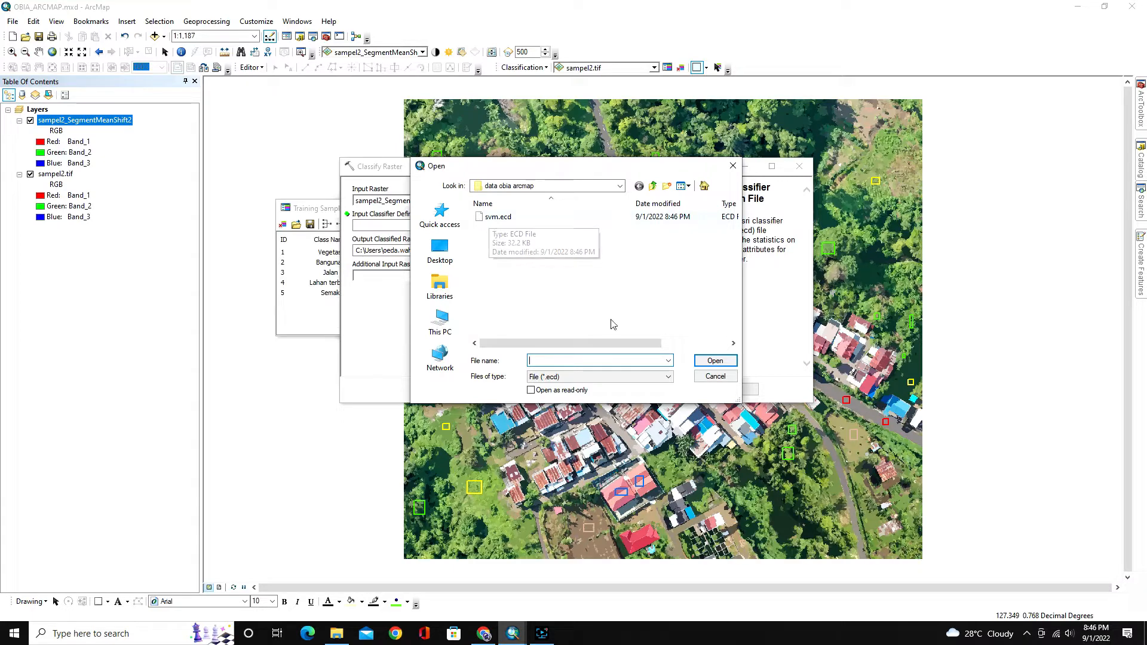
{"action": "left_click", "coordinate": [495, 217]}
{"action": "left_click", "coordinate": [715, 361]}
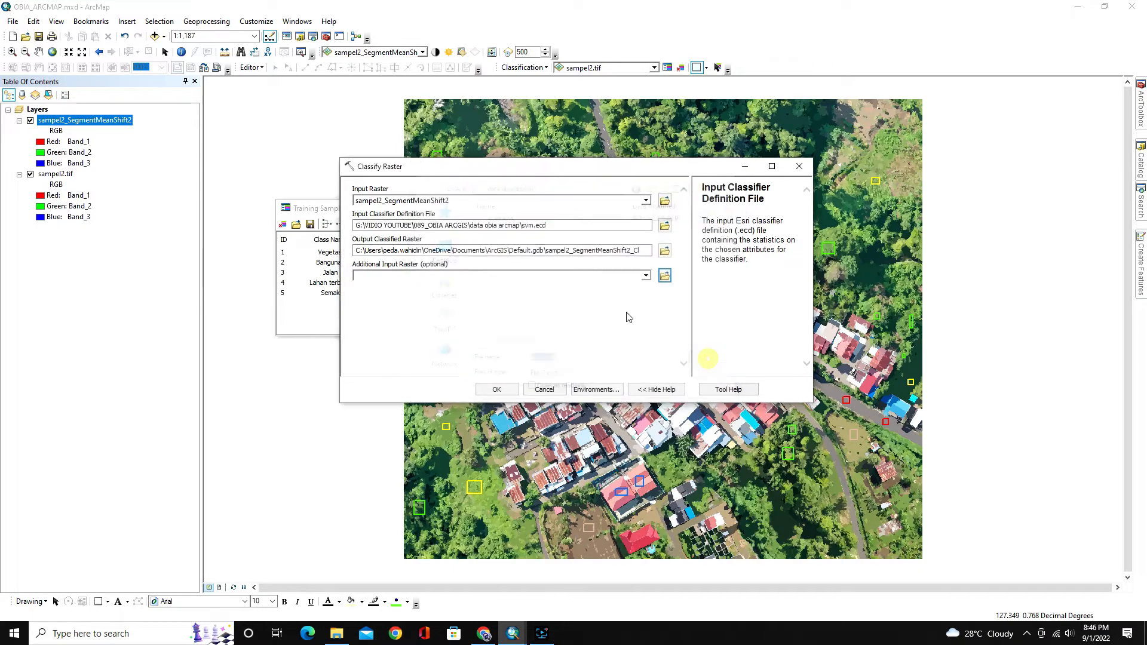
{"action": "left_click", "coordinate": [665, 252]}
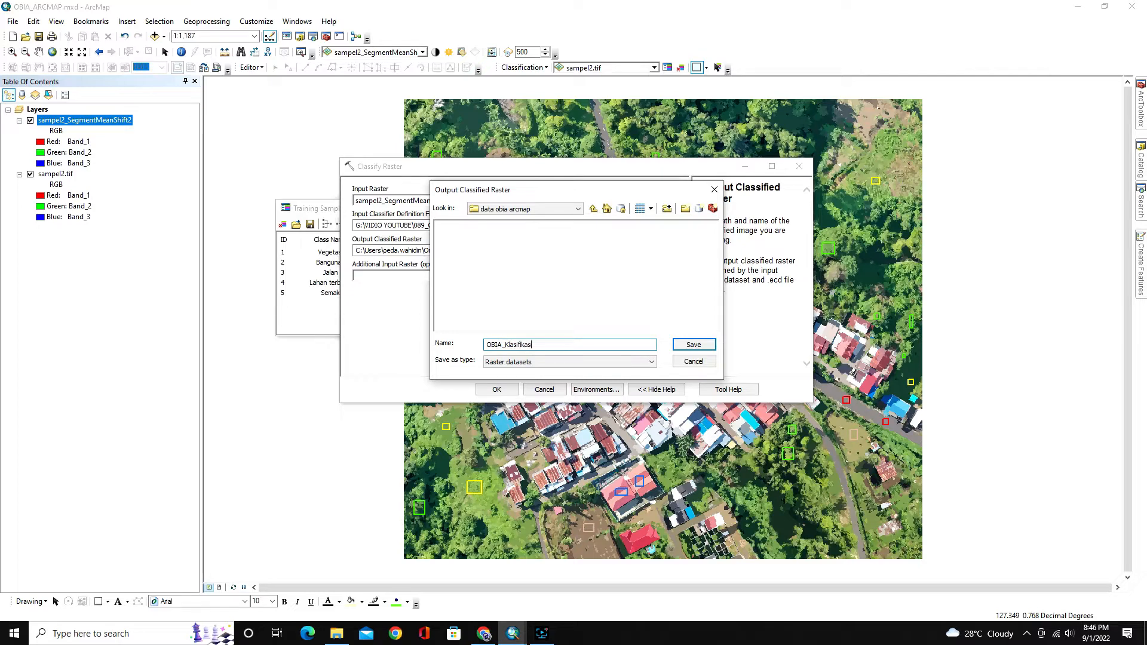
{"action": "left_click", "coordinate": [675, 348]}
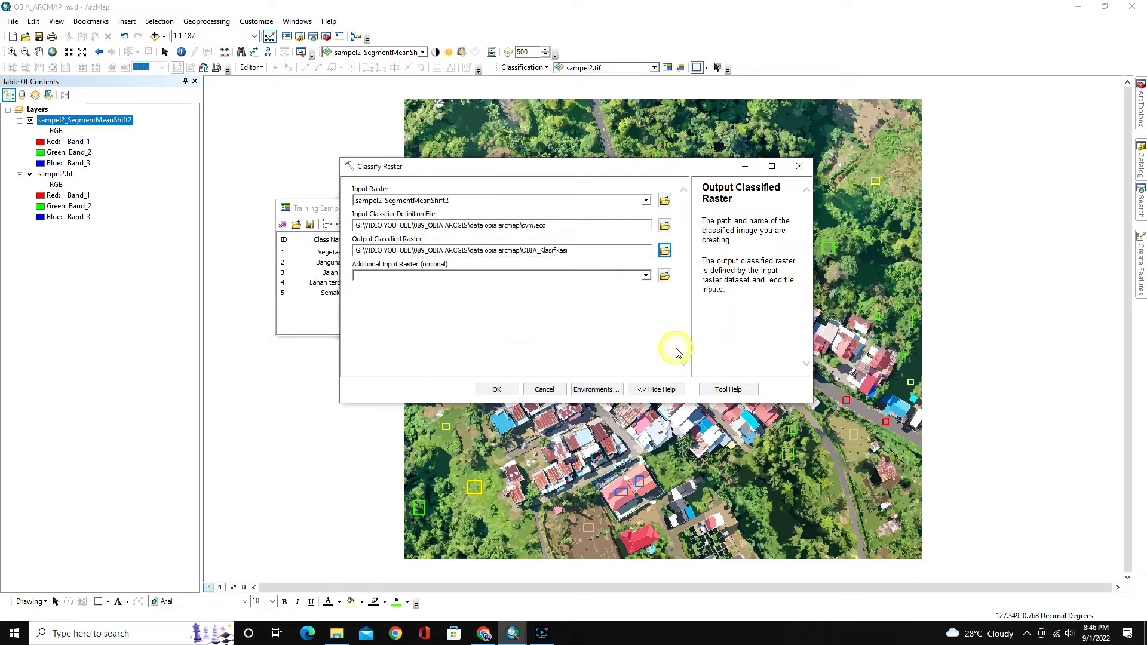
- Try to run Classify Raster with OBIA_Klasifikasi as the output raster and dismiss the notification
{"action": "left_click", "coordinate": [496, 389]}
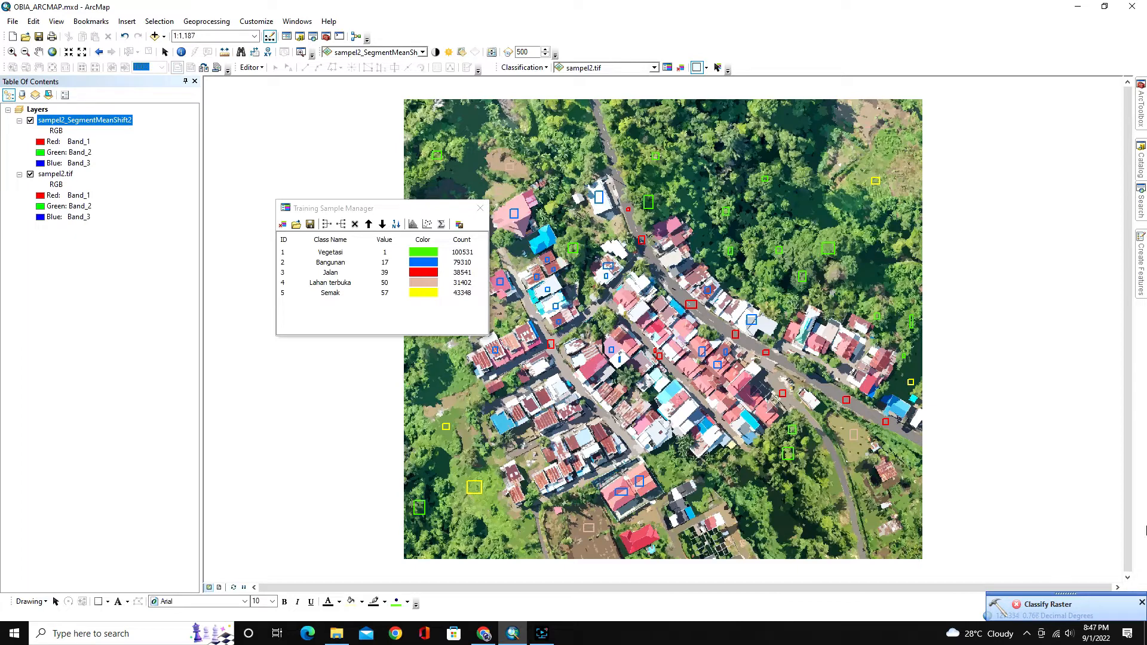
{"action": "left_click", "coordinate": [1142, 603]}
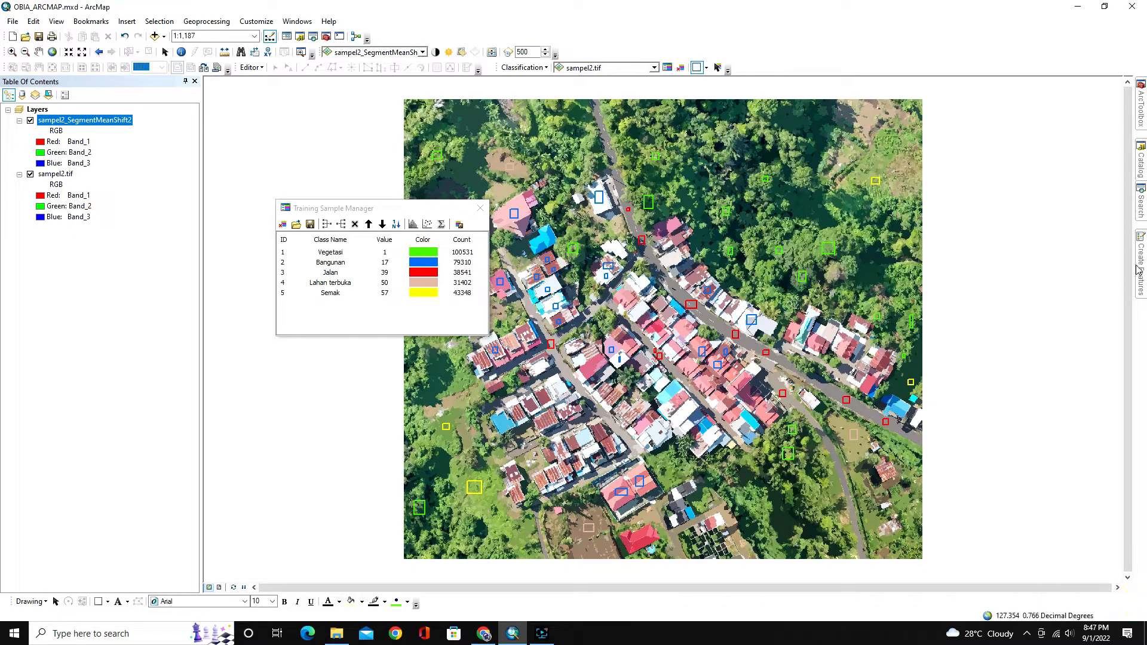
- Run Classify Raster again on sampel2_SegmentMeanShift2 with svm.ecd as the classifier definition, keeping the default output raster path
{"action": "mouse_move", "coordinate": [1142, 113]}
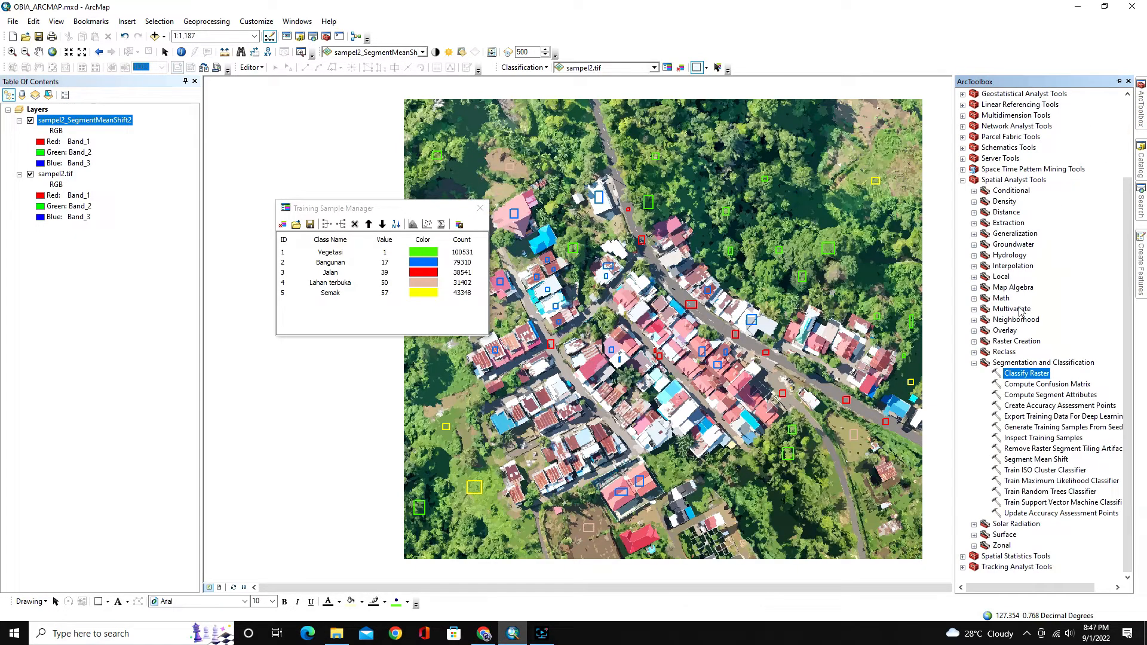
{"action": "double_click", "coordinate": [1019, 374]}
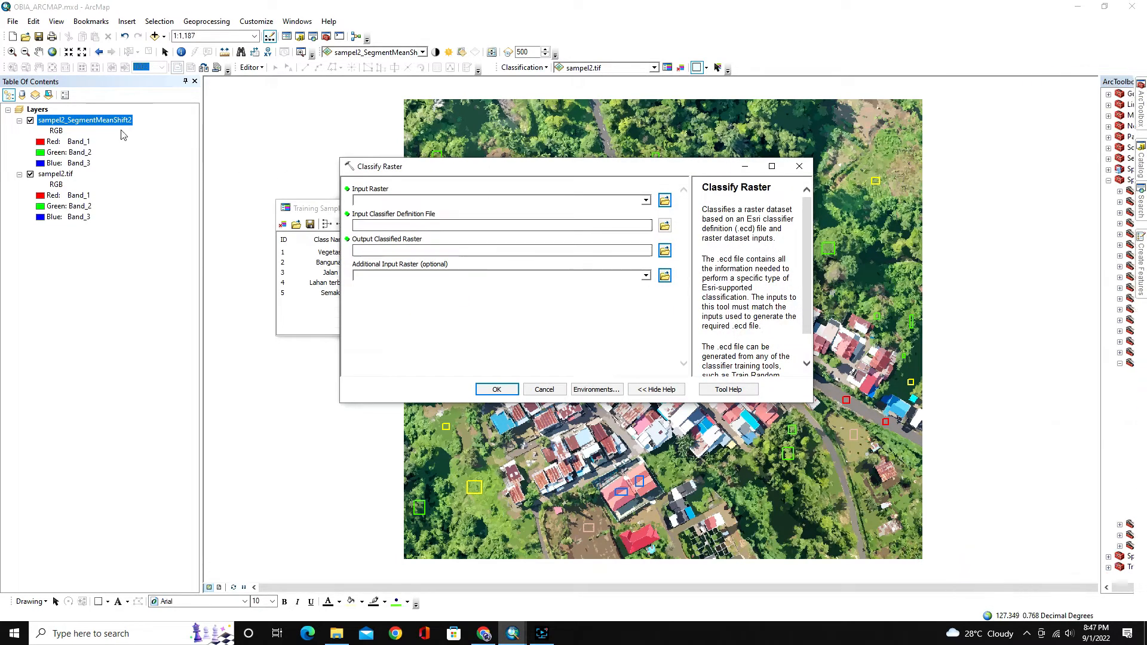
{"action": "left_click", "coordinate": [92, 122]}
{"action": "left_click_drag", "start_coordinate": [92, 123], "coordinate": [375, 203]}
{"action": "left_click", "coordinate": [664, 225]}
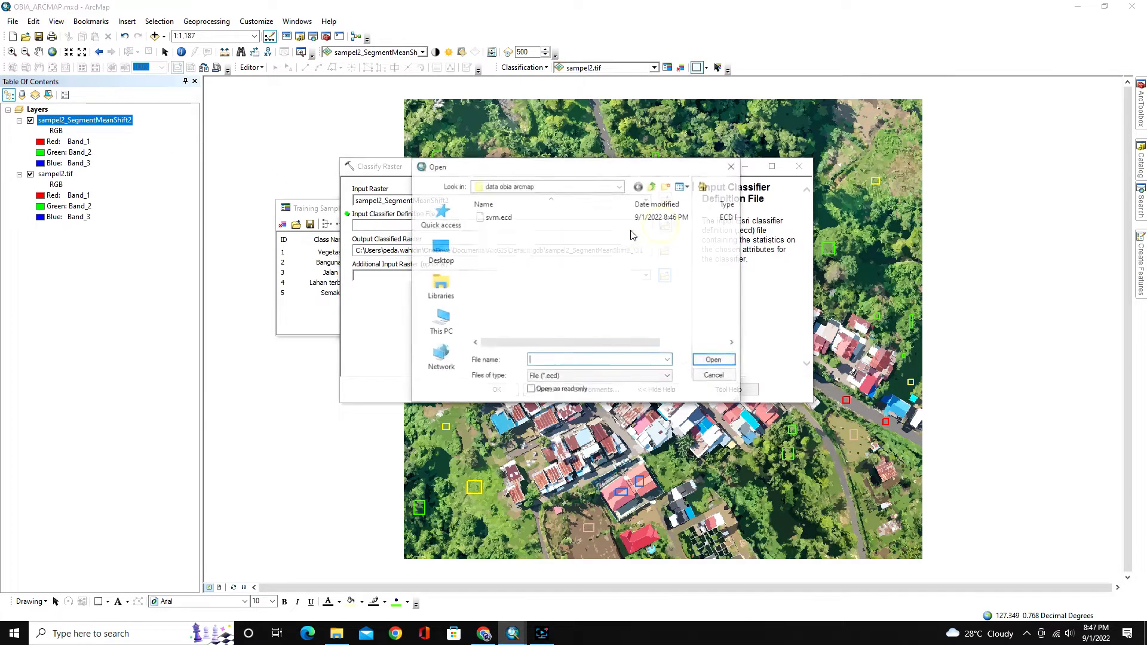
{"action": "left_click", "coordinate": [498, 217]}
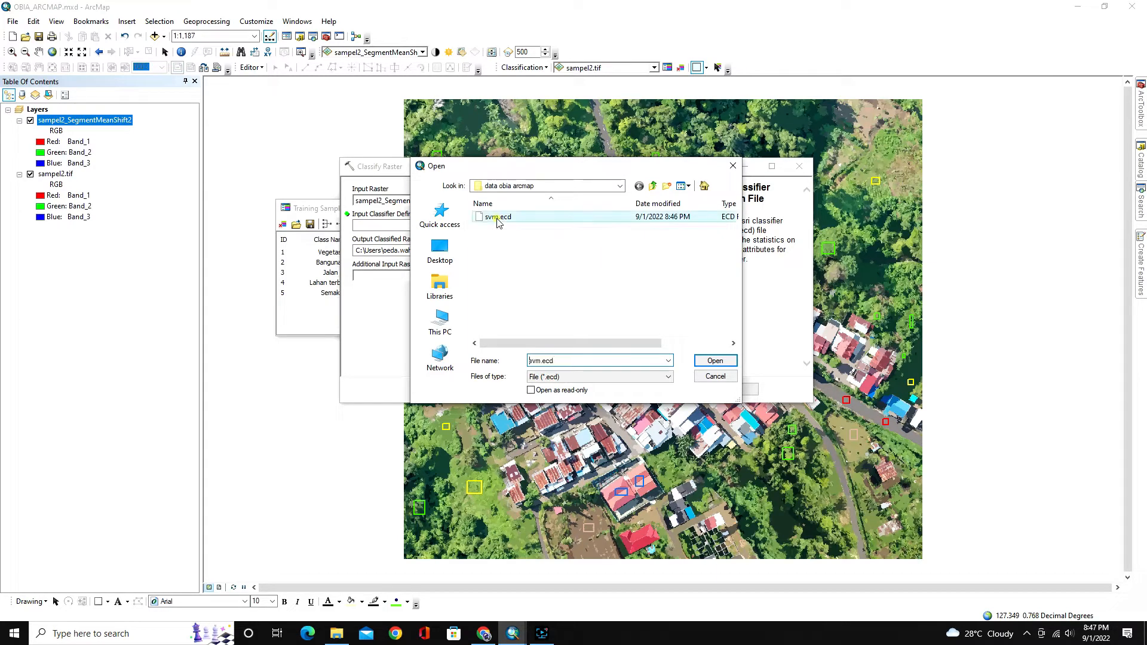
{"action": "left_click", "coordinate": [706, 361]}
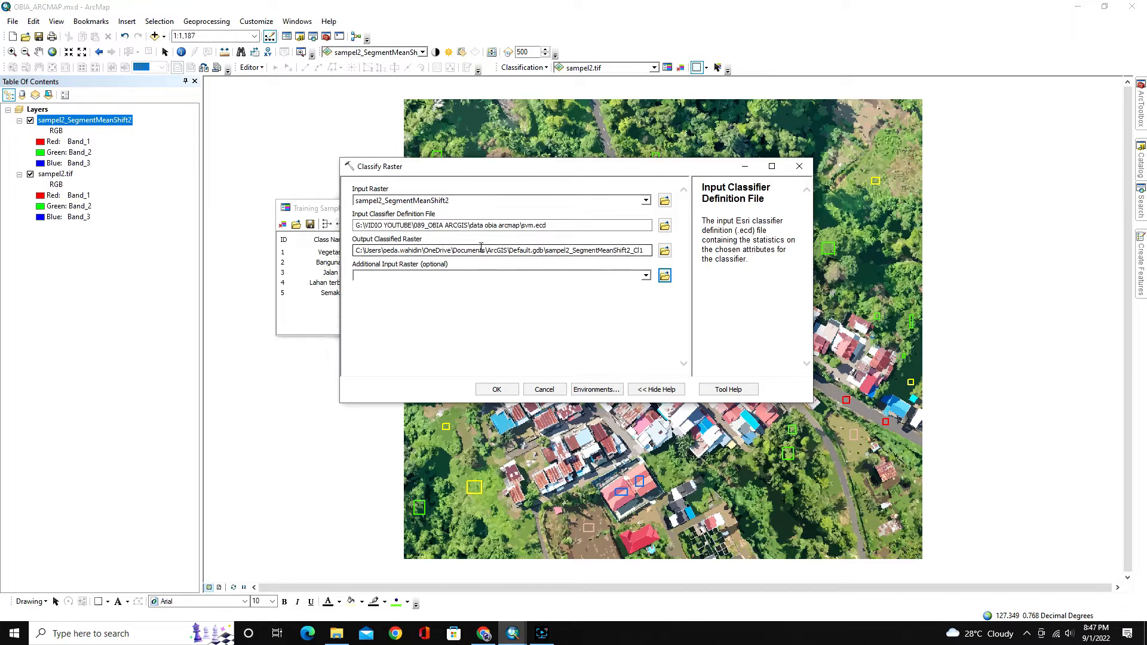
{"action": "left_click", "coordinate": [497, 390]}
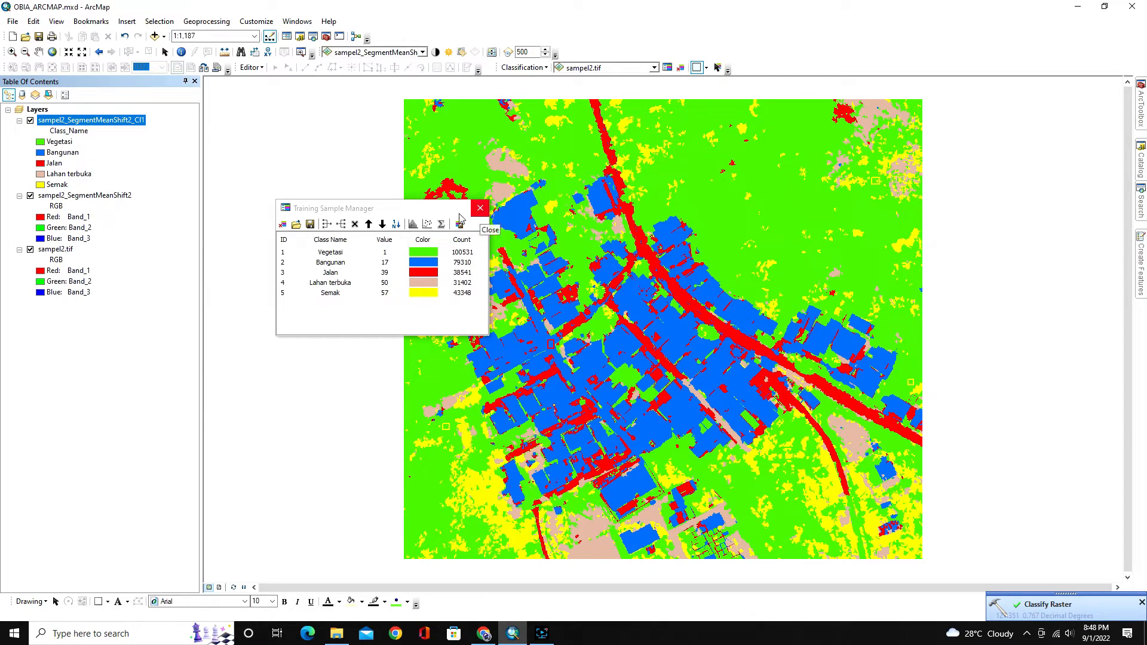
- Move the Training Sample Manager off the map and change the Vegetasi class fill to a darker green
{"action": "left_click_drag", "start_coordinate": [424, 212], "coordinate": [300, 332]}
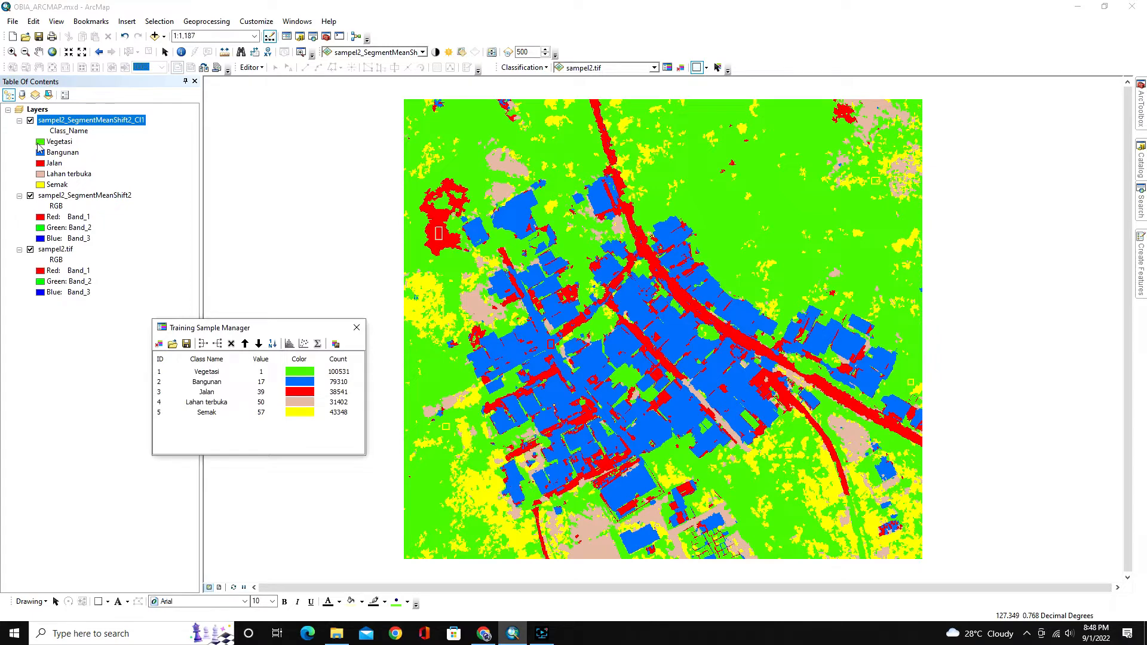
{"action": "left_click", "coordinate": [40, 144]}
{"action": "left_click", "coordinate": [690, 272]}
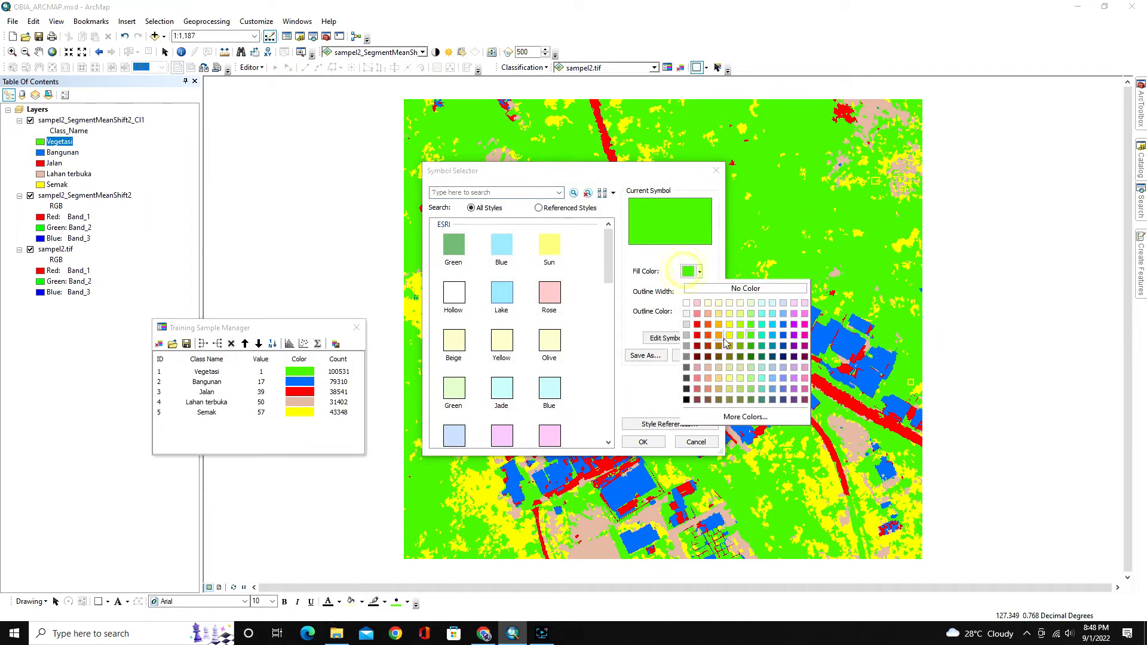
{"action": "left_click", "coordinate": [752, 346]}
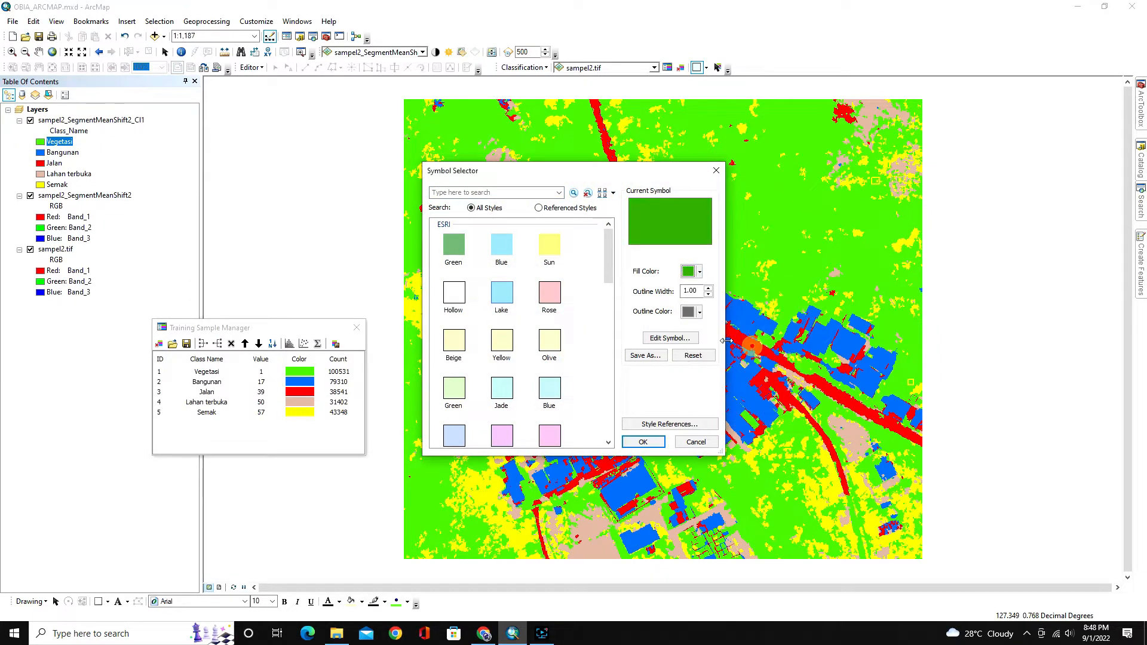
{"action": "left_click", "coordinate": [642, 443]}
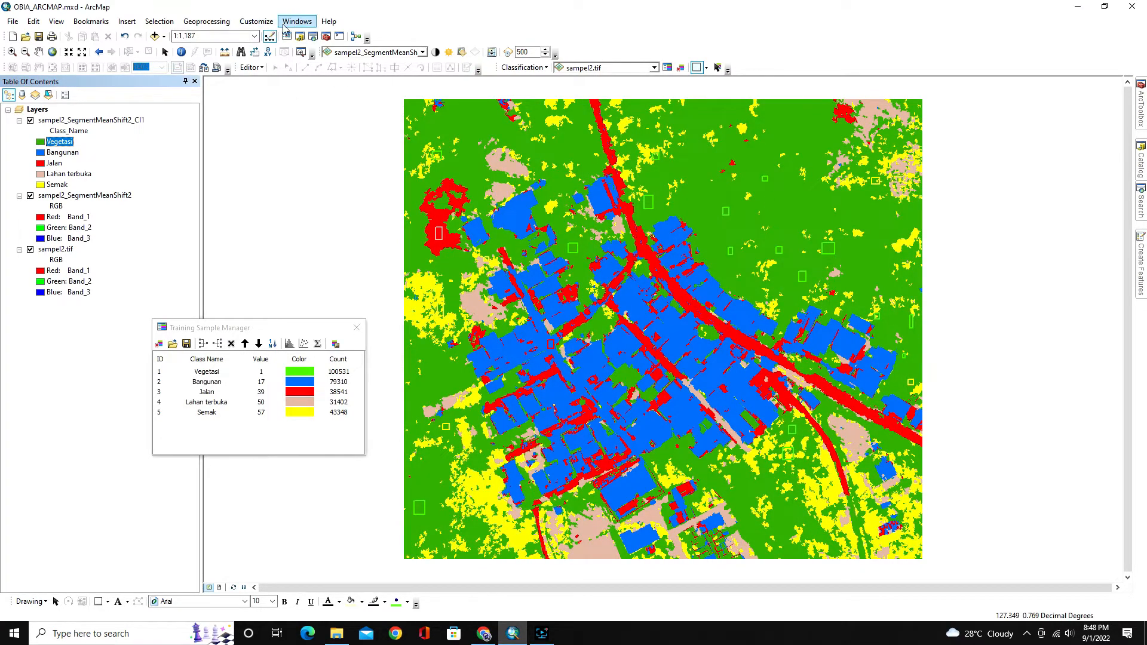
- Set the transparency of the classified raster layer to 30%
{"action": "double_click", "coordinate": [79, 120]}
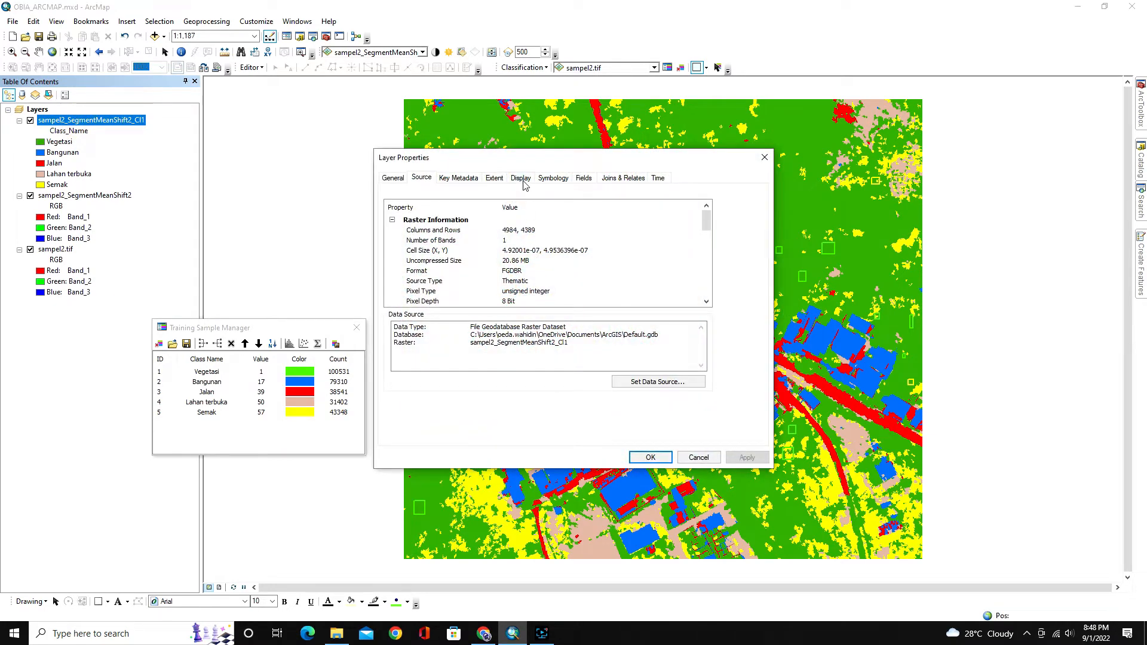
{"action": "left_click", "coordinate": [520, 178]}
{"action": "left_click", "coordinate": [479, 309]}
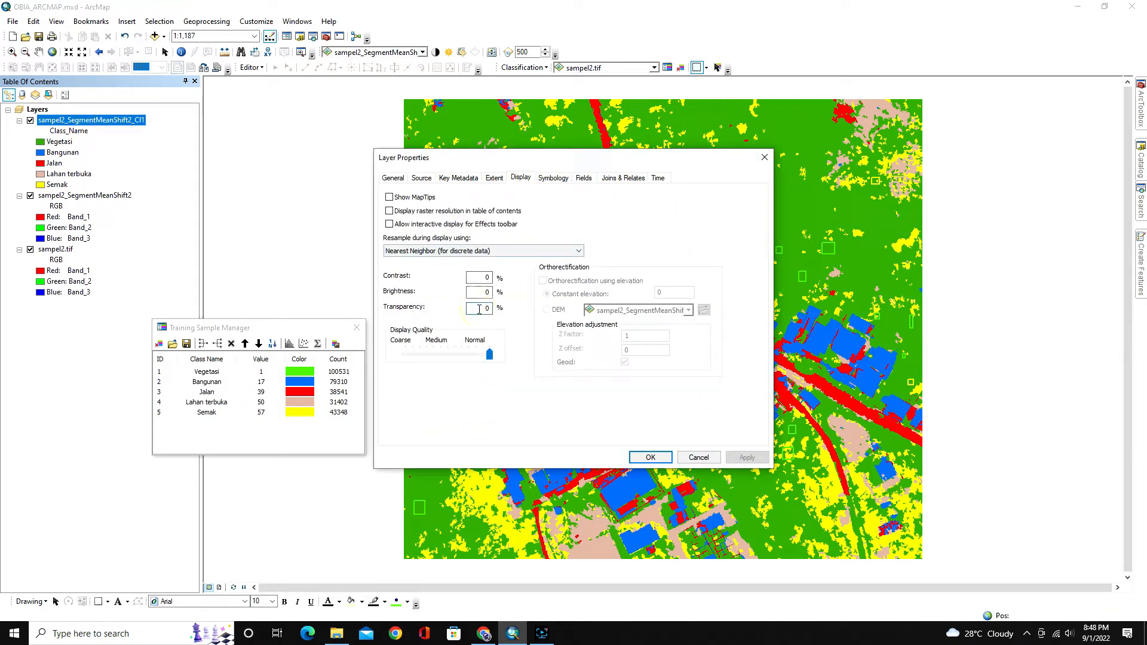
{"action": "type", "text": "3"}
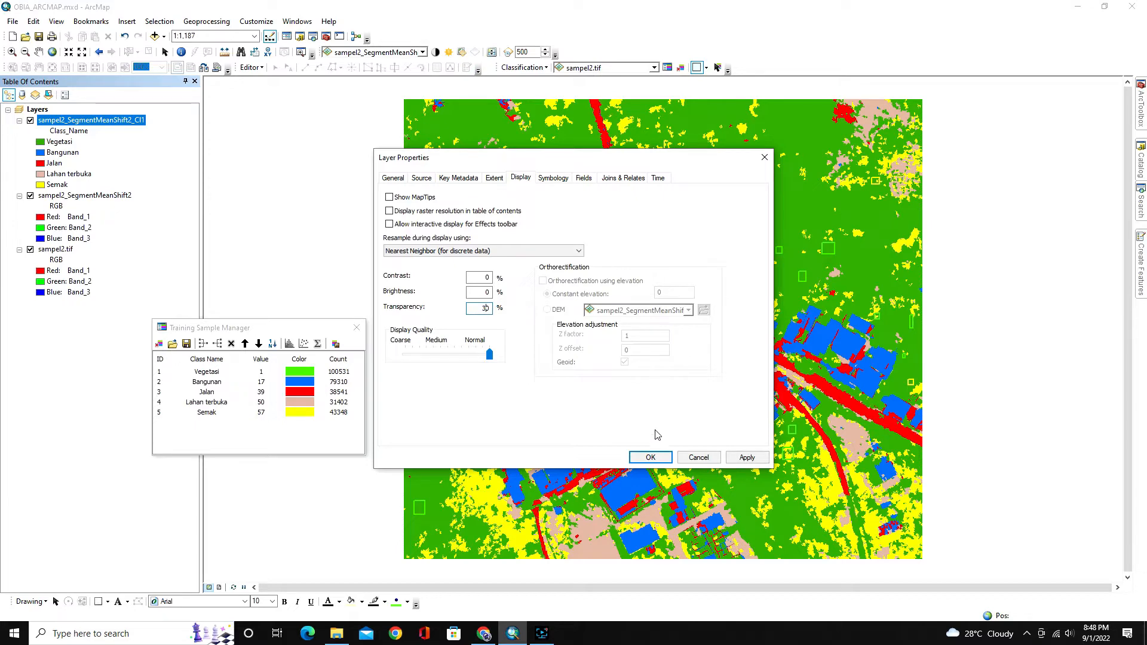
{"action": "left_click", "coordinate": [652, 457]}
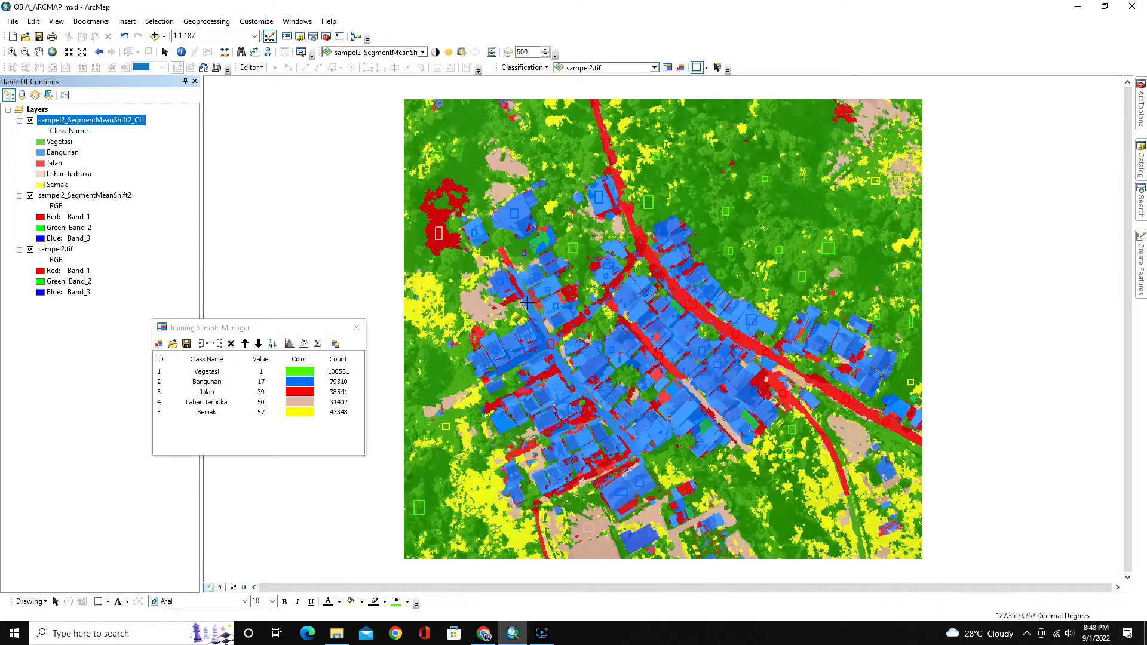
- Close the Training Sample Manager and clear all current training samples from the map
{"action": "left_click_drag", "start_coordinate": [266, 328], "coordinate": [350, 201]}
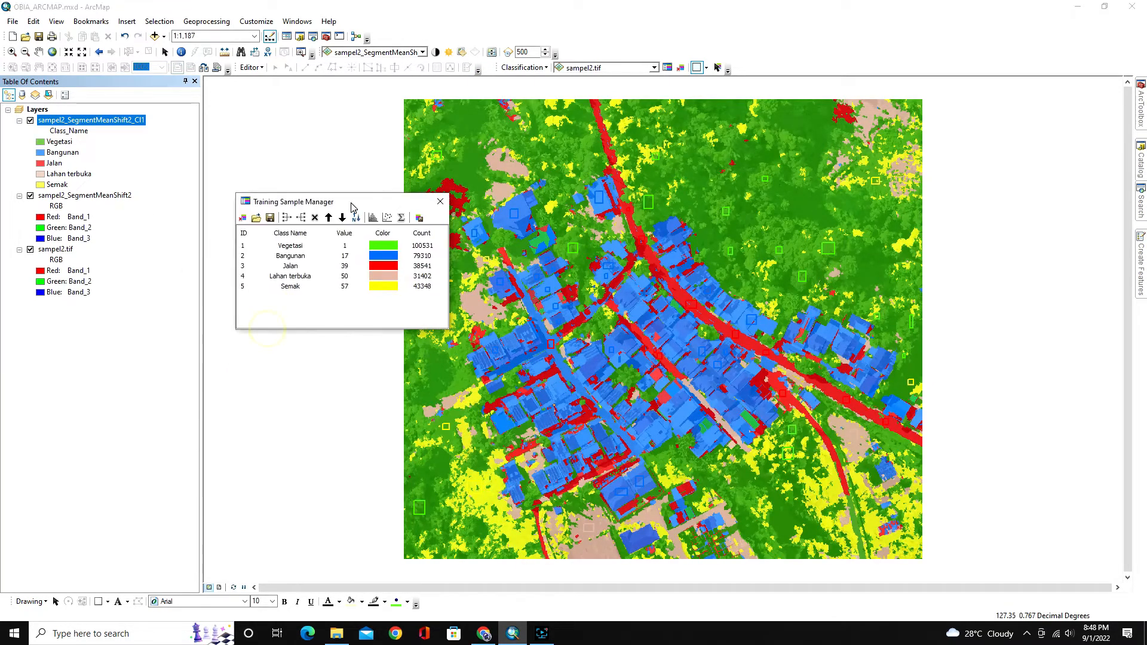
{"action": "left_click", "coordinate": [440, 201]}
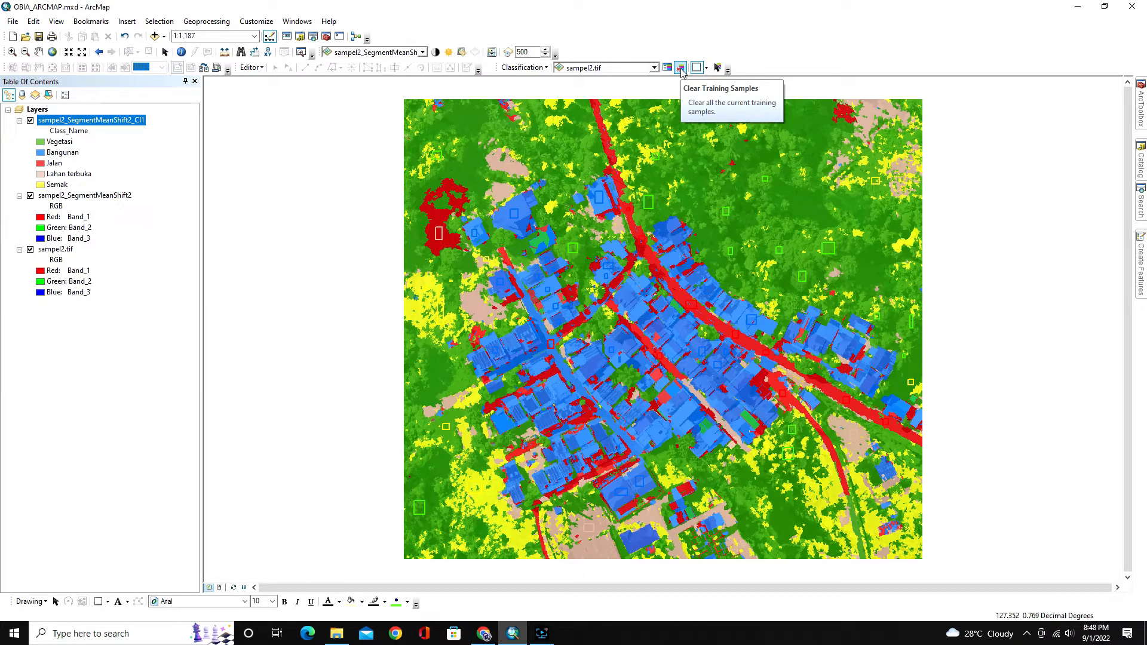
{"action": "left_click", "coordinate": [681, 69]}
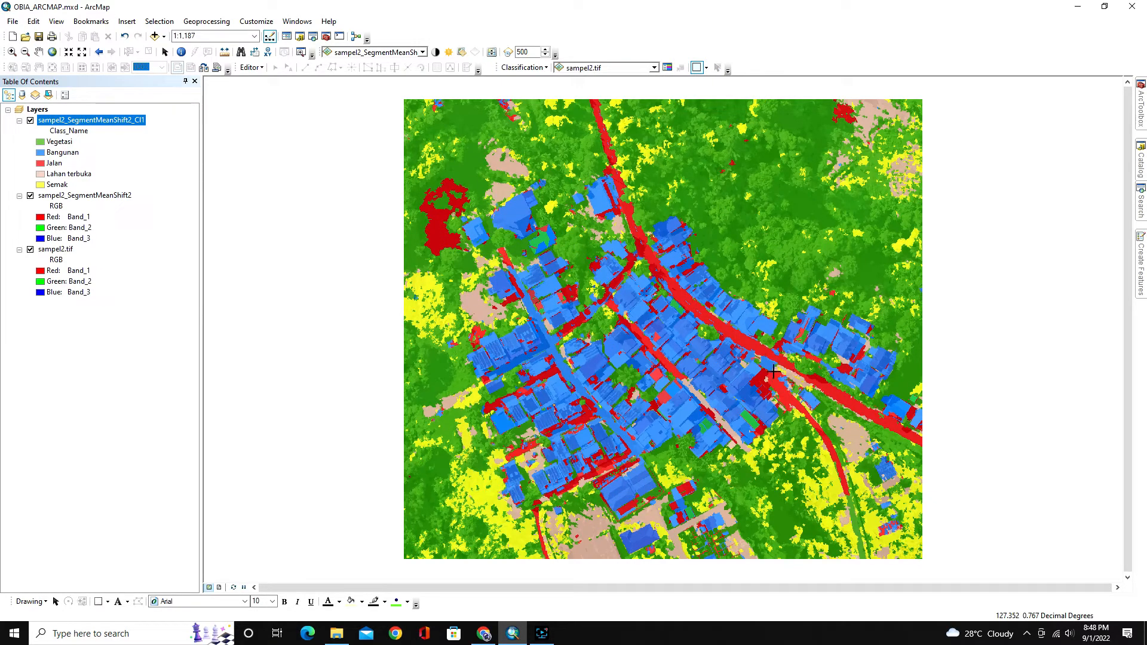
- Examine the classified raster over the settlement and bring up the Segmentation and Classification toolset
{"action": "scroll", "coordinate": [773, 372], "scroll_direction": "down", "scroll_amount": 2}
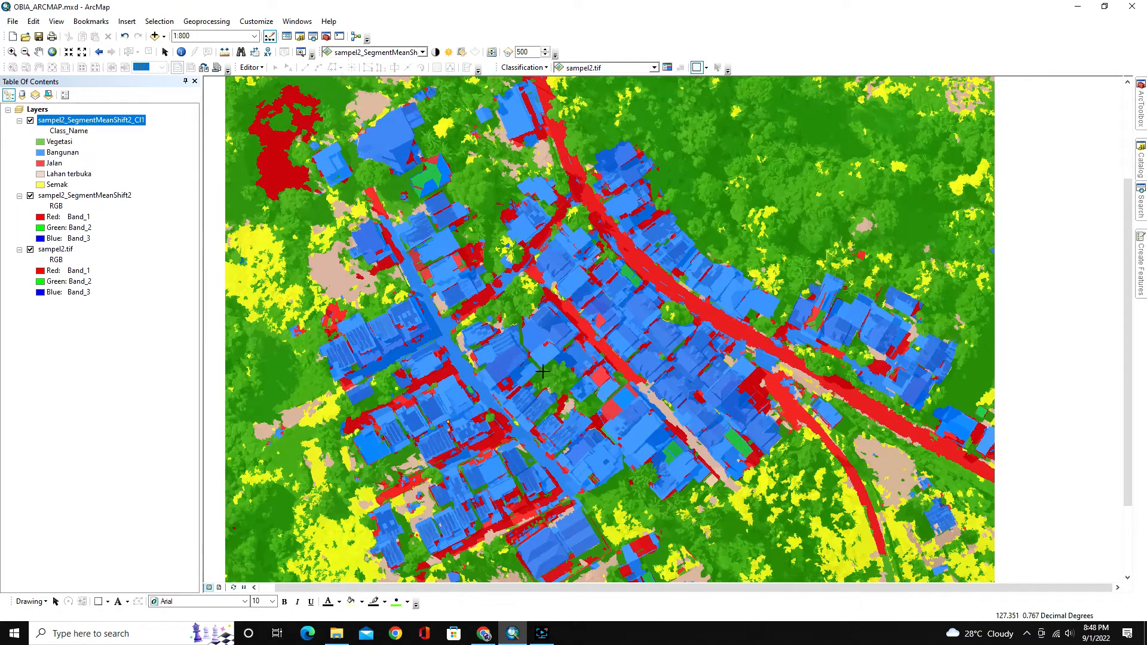
{"action": "scroll", "coordinate": [526, 378], "scroll_direction": "up", "scroll_amount": 2}
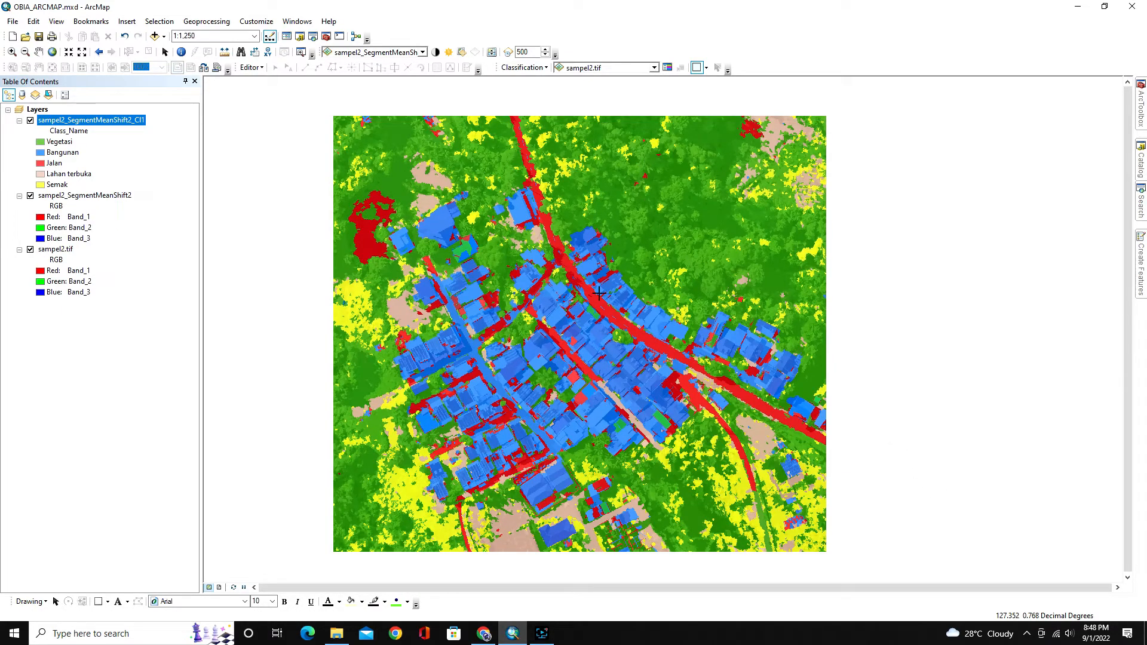
{"action": "left_click", "coordinate": [1141, 120]}
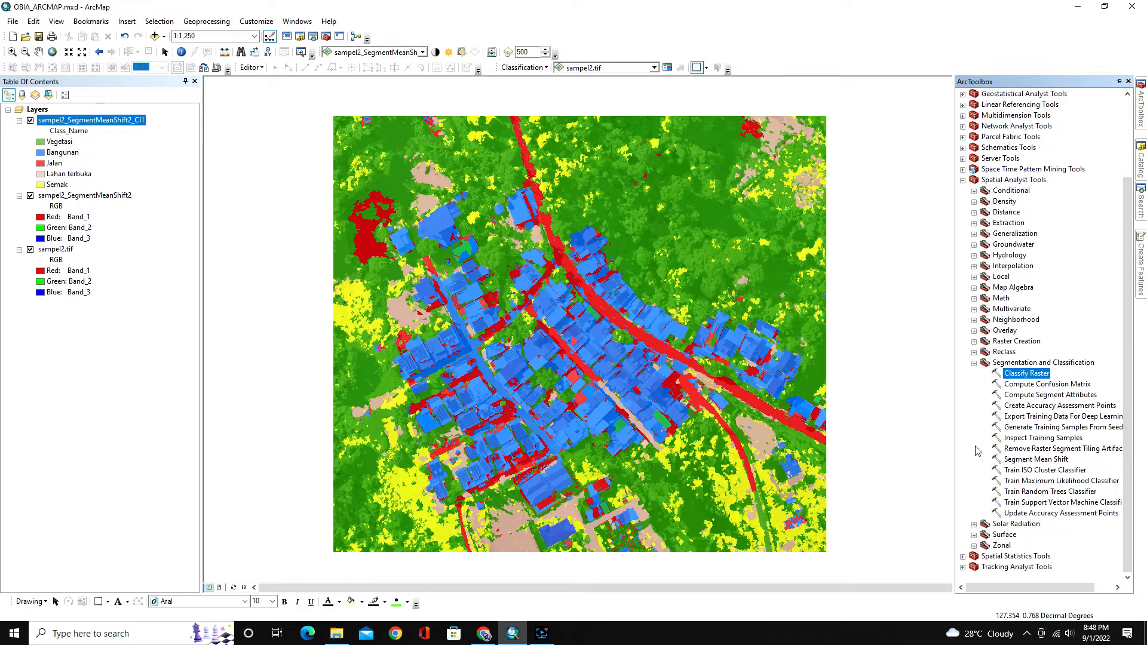